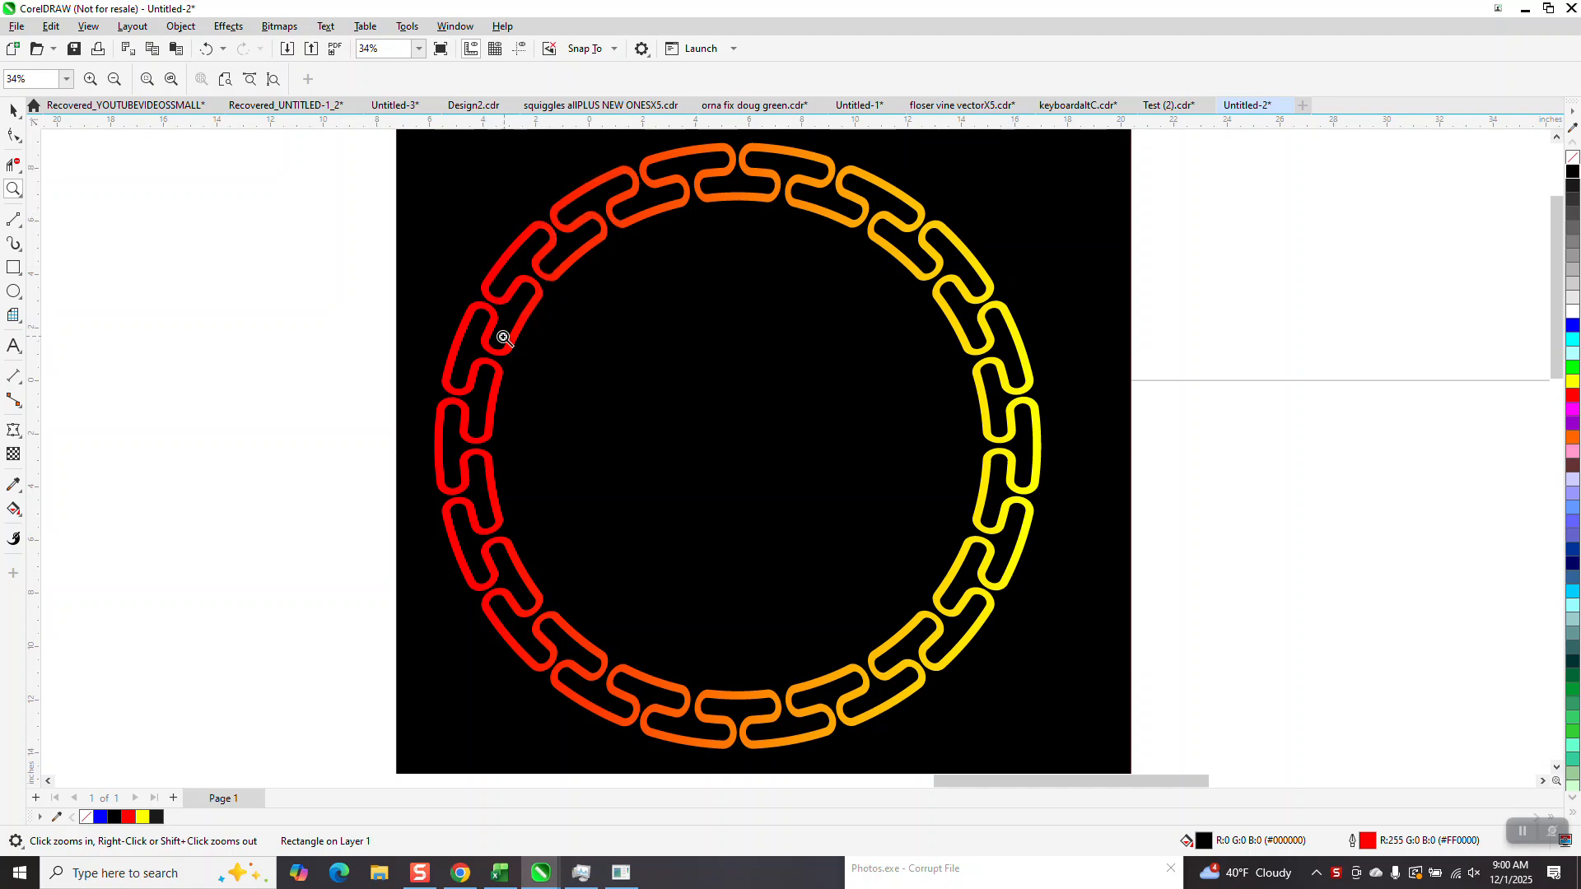
# Step: Select the chain ring together with its black square background and move both up and to the left, off the page
pyautogui.scroll(-5, 687, 627)
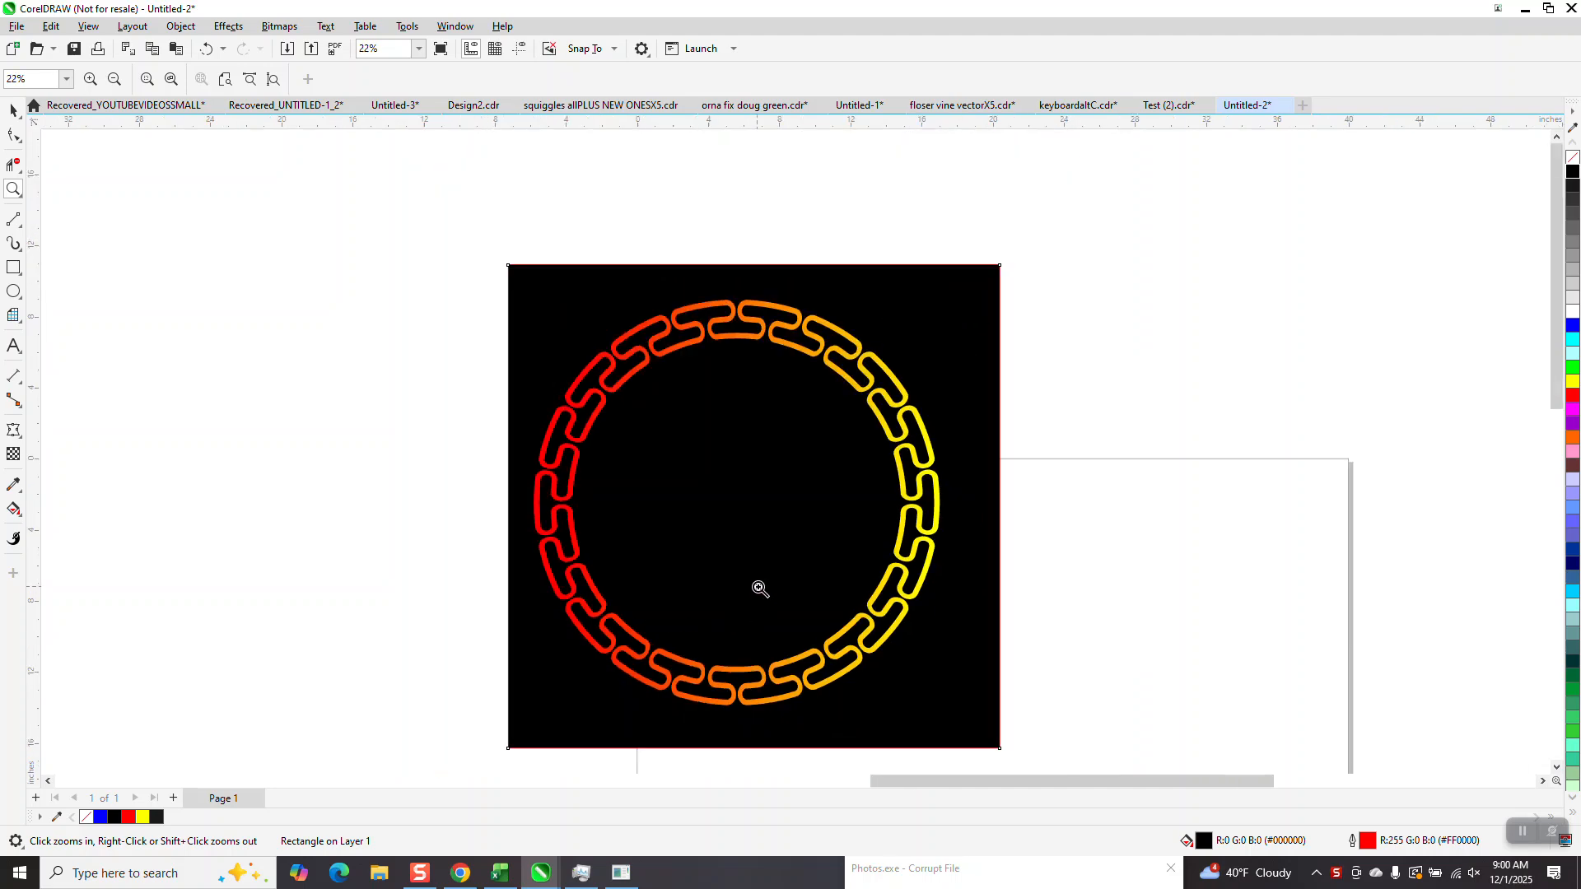
pyautogui.click(13, 112)
pyautogui.moveTo(533, 382); pyautogui.dragTo(964, 635)
pyautogui.moveTo(770, 462); pyautogui.dragTo(558, 329)
pyautogui.scroll(-3, 734, 364)
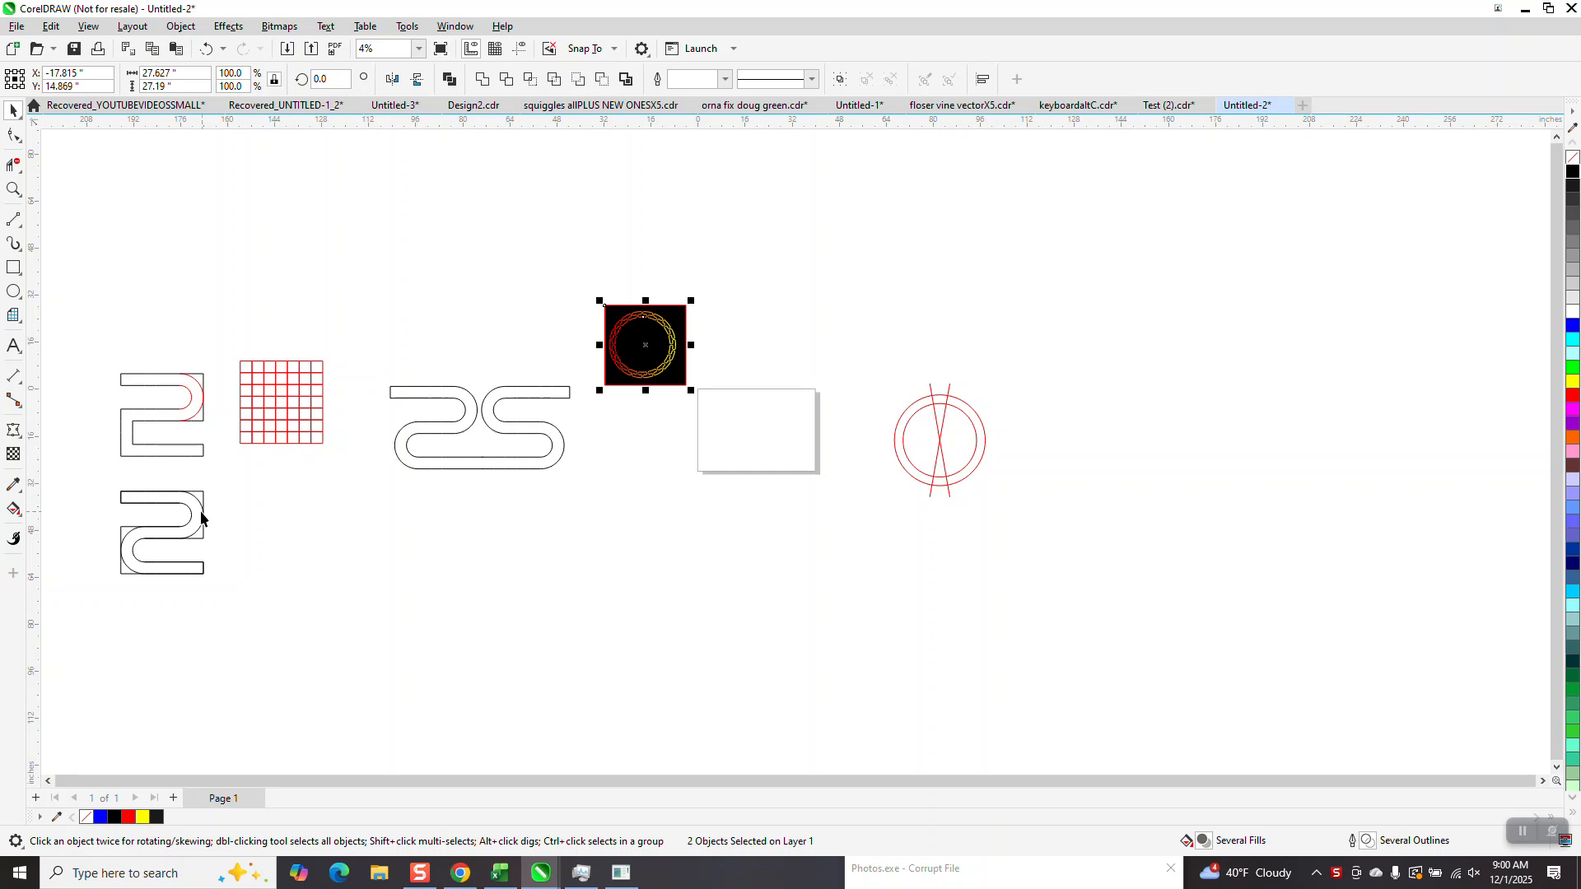
# Step: Draw a trial 7 by 7 Graph Paper grid above the existing red grid and delete it
pyautogui.click(13, 189)
pyautogui.moveTo(206, 313); pyautogui.dragTo(412, 459)
pyautogui.click(12, 109)
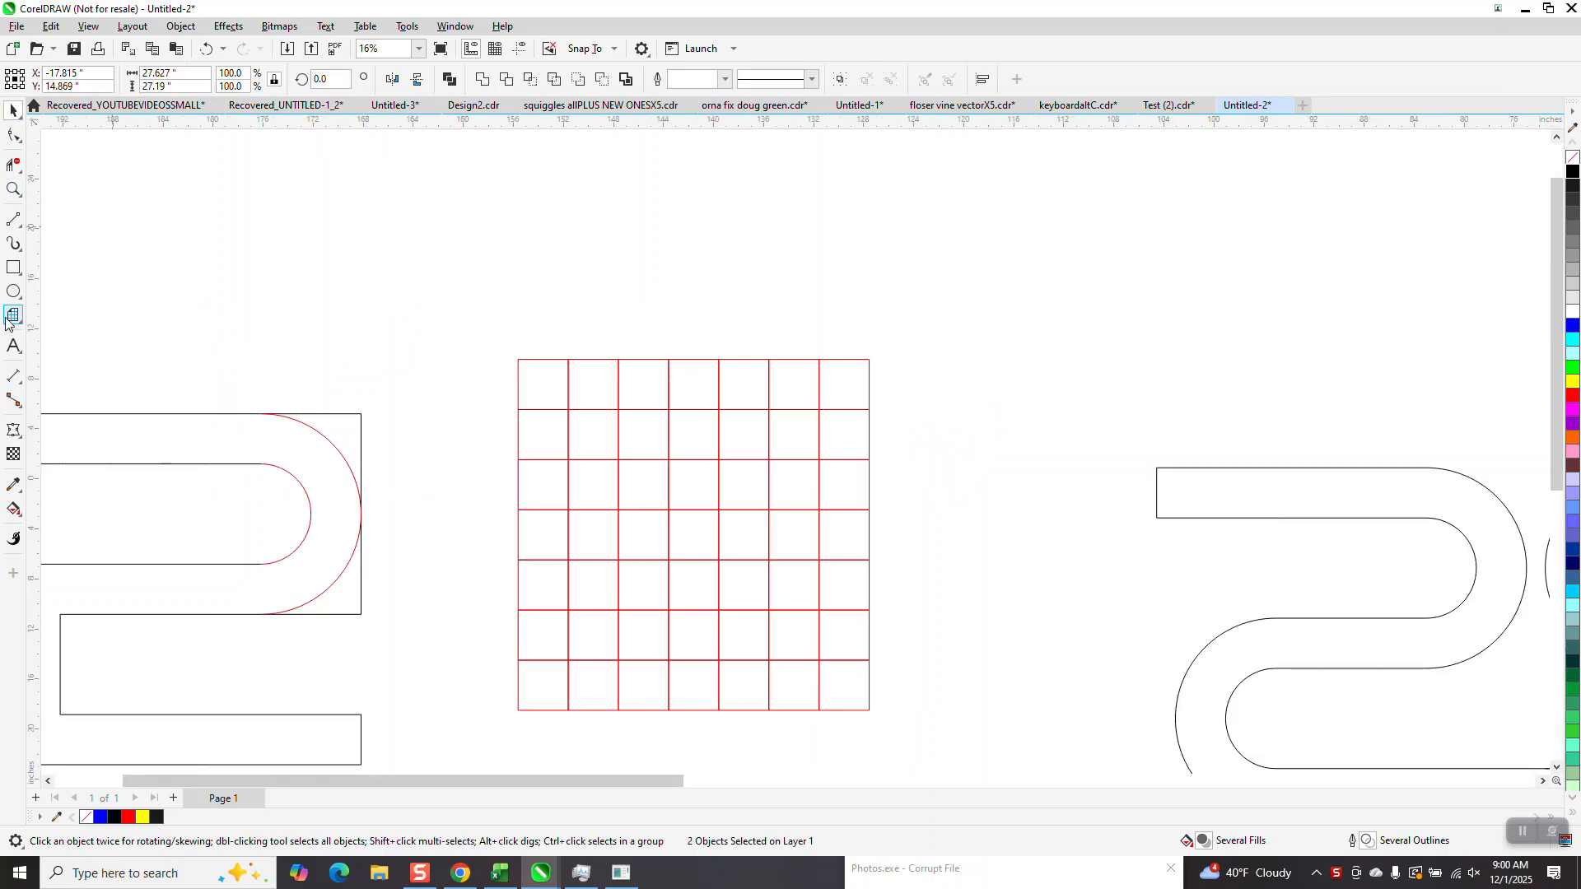
pyautogui.click(22, 325)
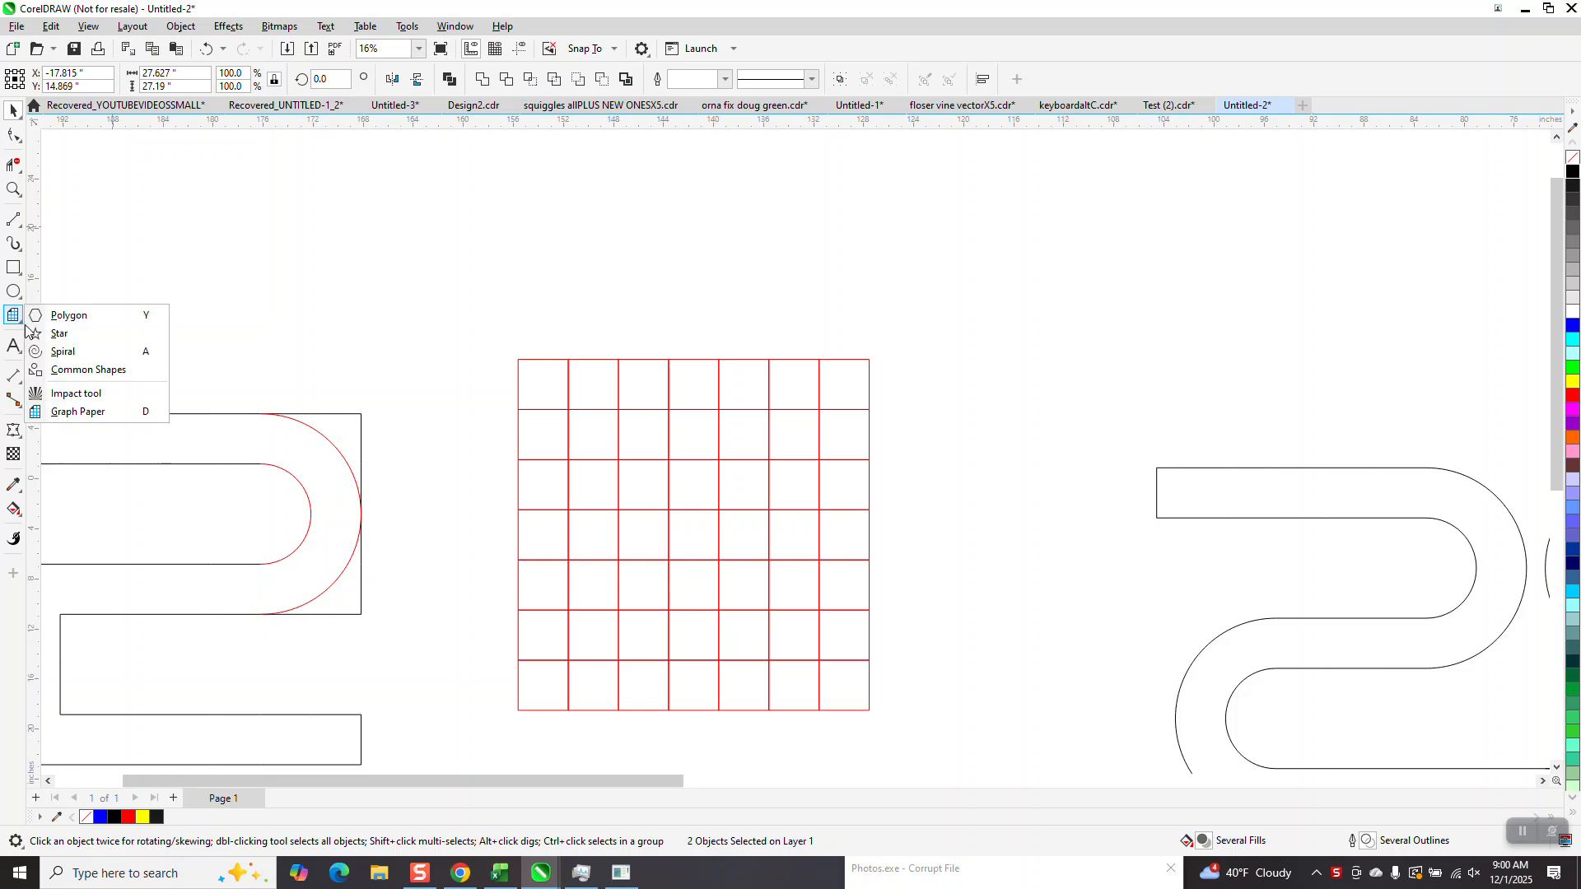
pyautogui.click(74, 413)
pyautogui.scroll(-2, 333, 457)
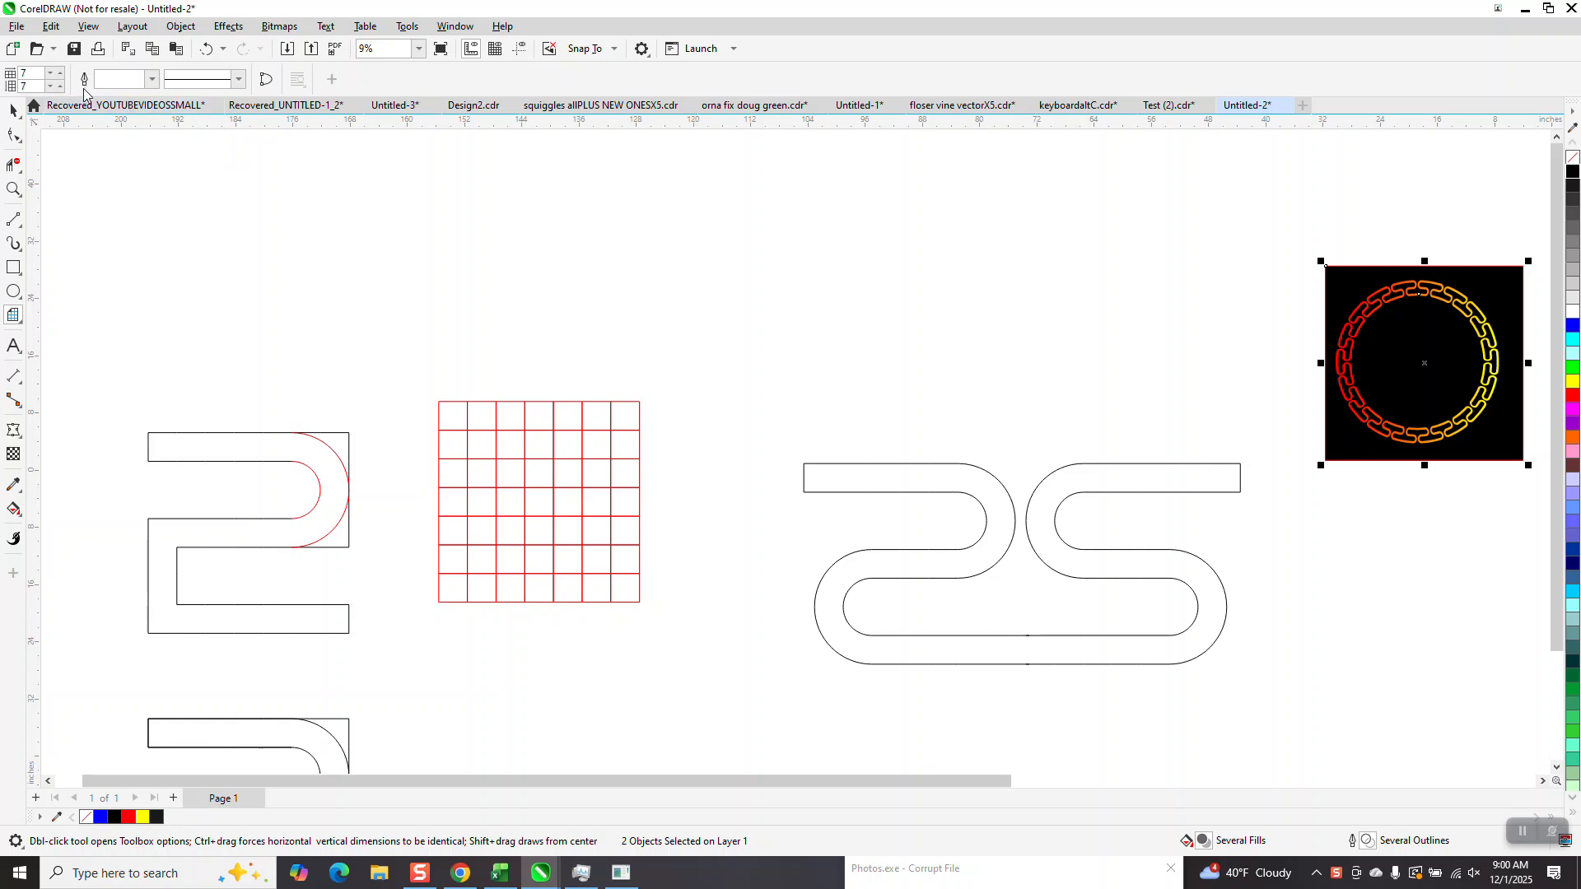
pyautogui.moveTo(752, 186); pyautogui.dragTo(553, 301)
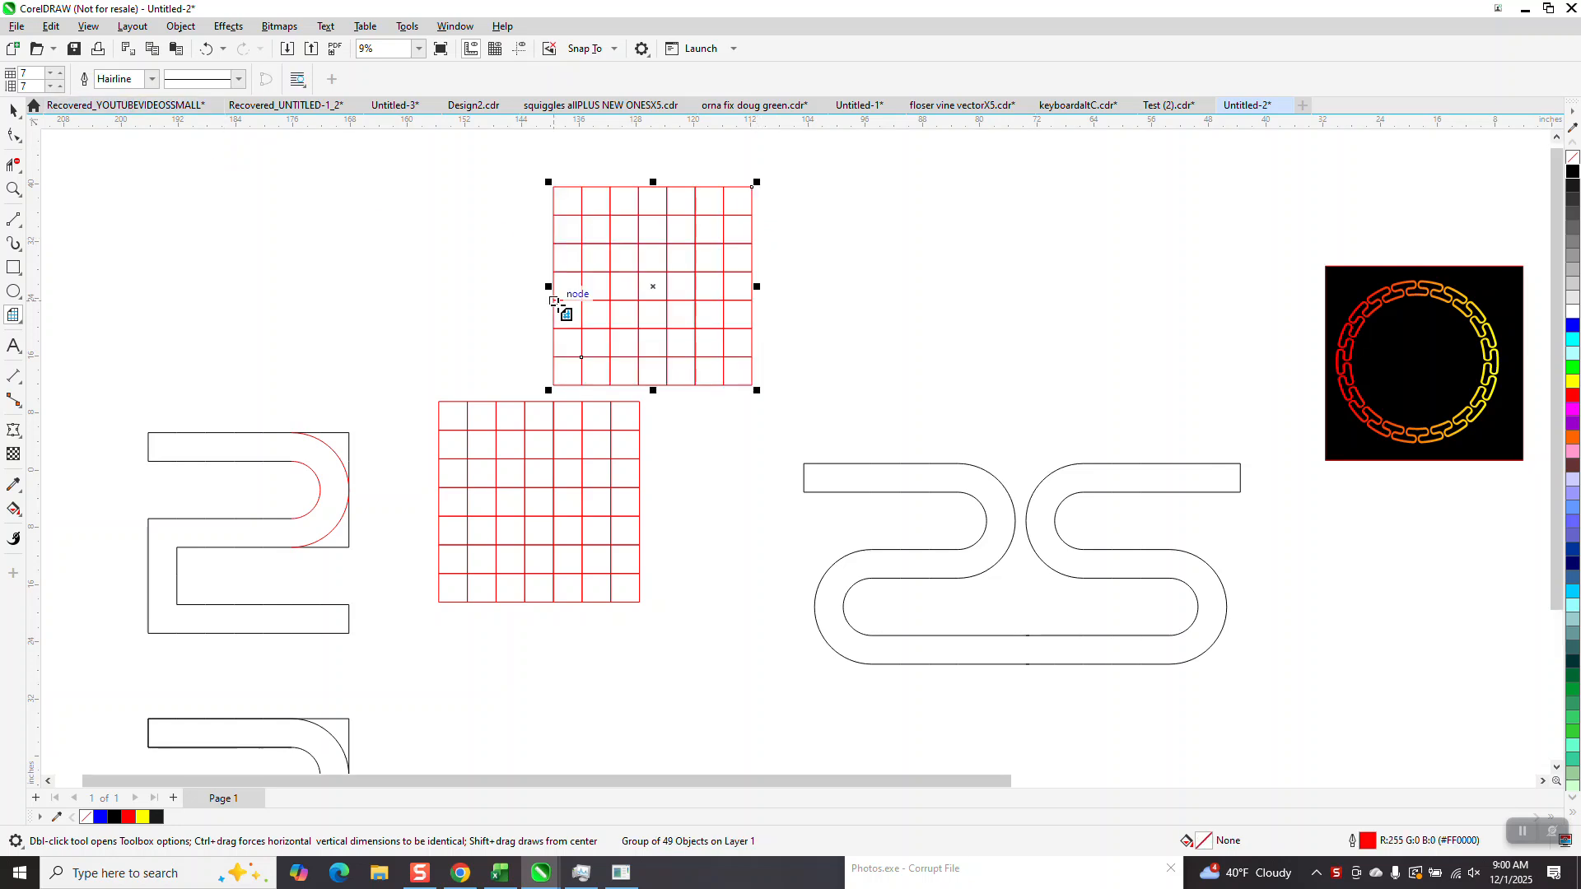
pyautogui.press('Delete')
pyautogui.click(13, 109)
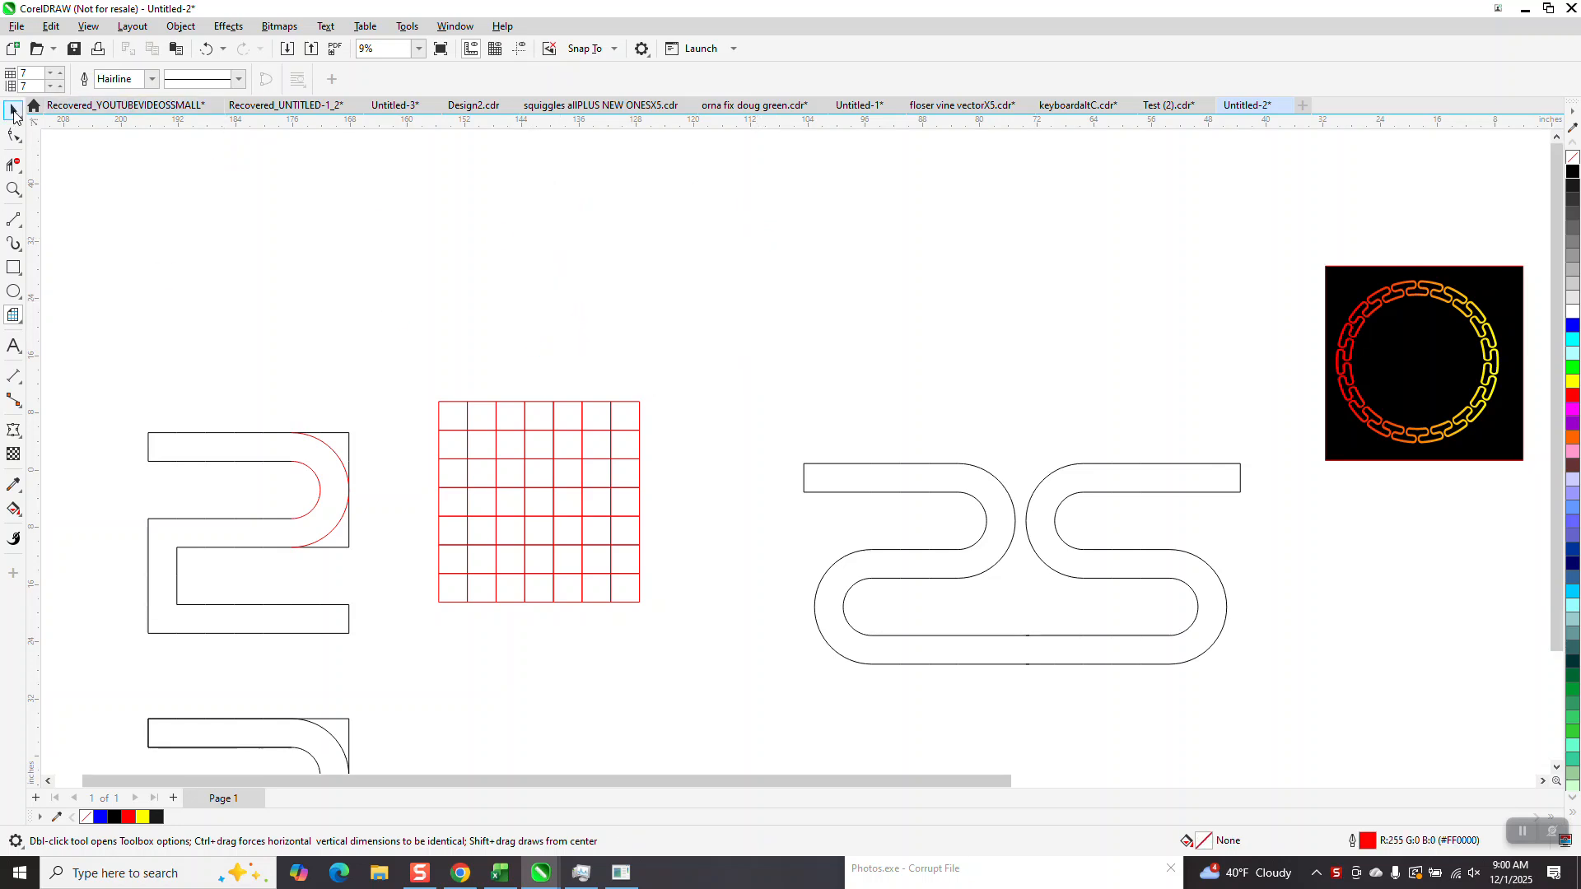
# Step: Smart-fill grid cells in blue with no outline: the full top, middle and bottom rows, linked along the upper right edge and lower left edge
pyautogui.click(14, 509)
pyautogui.click(18, 513)
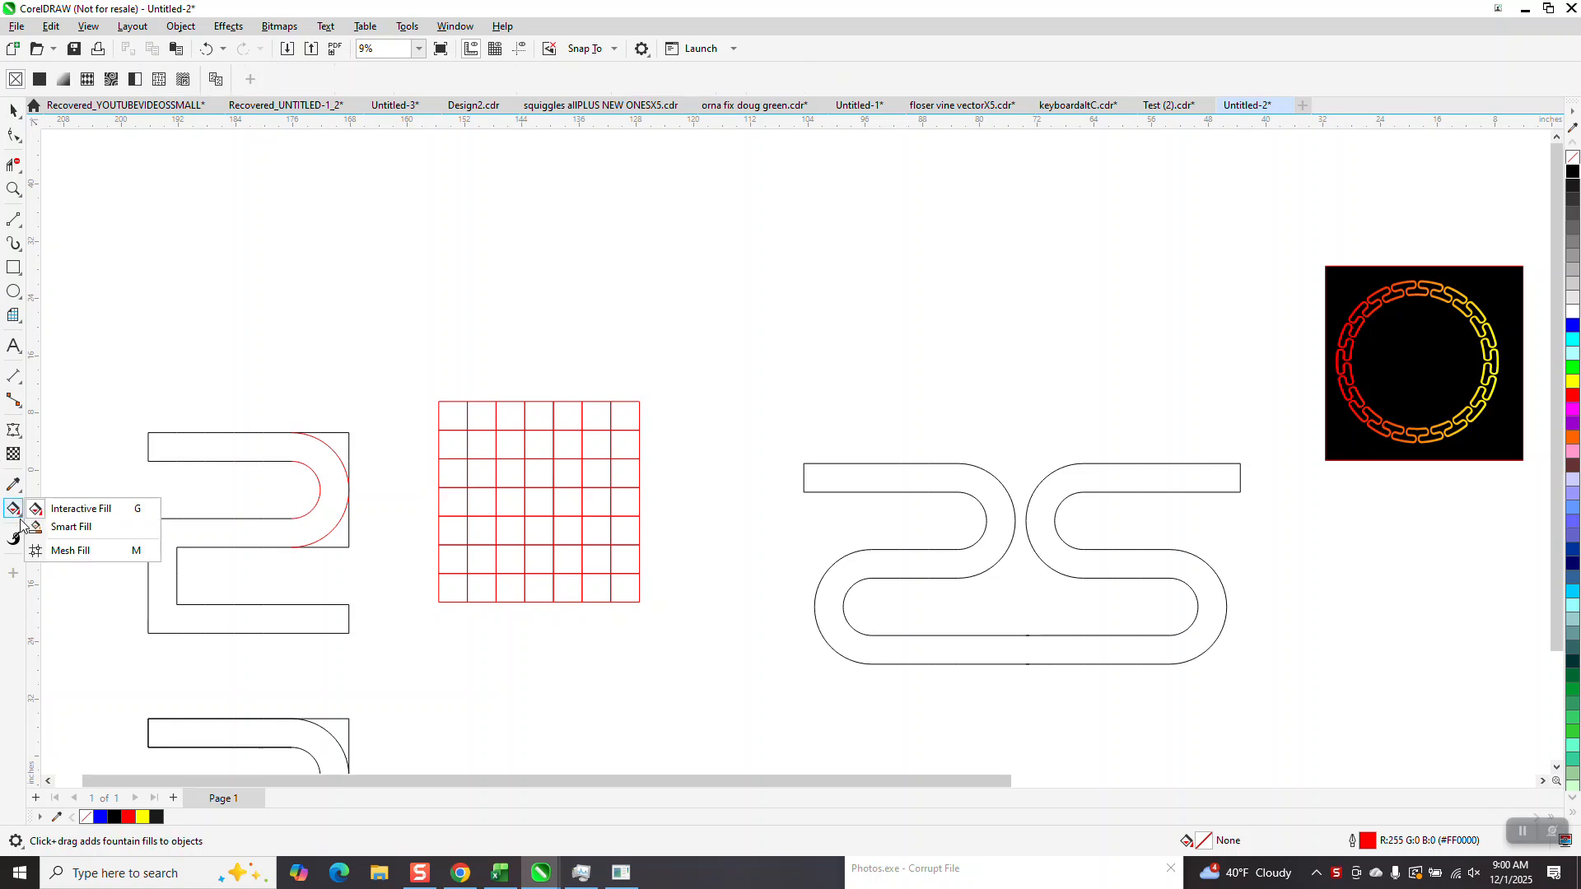
pyautogui.click(50, 527)
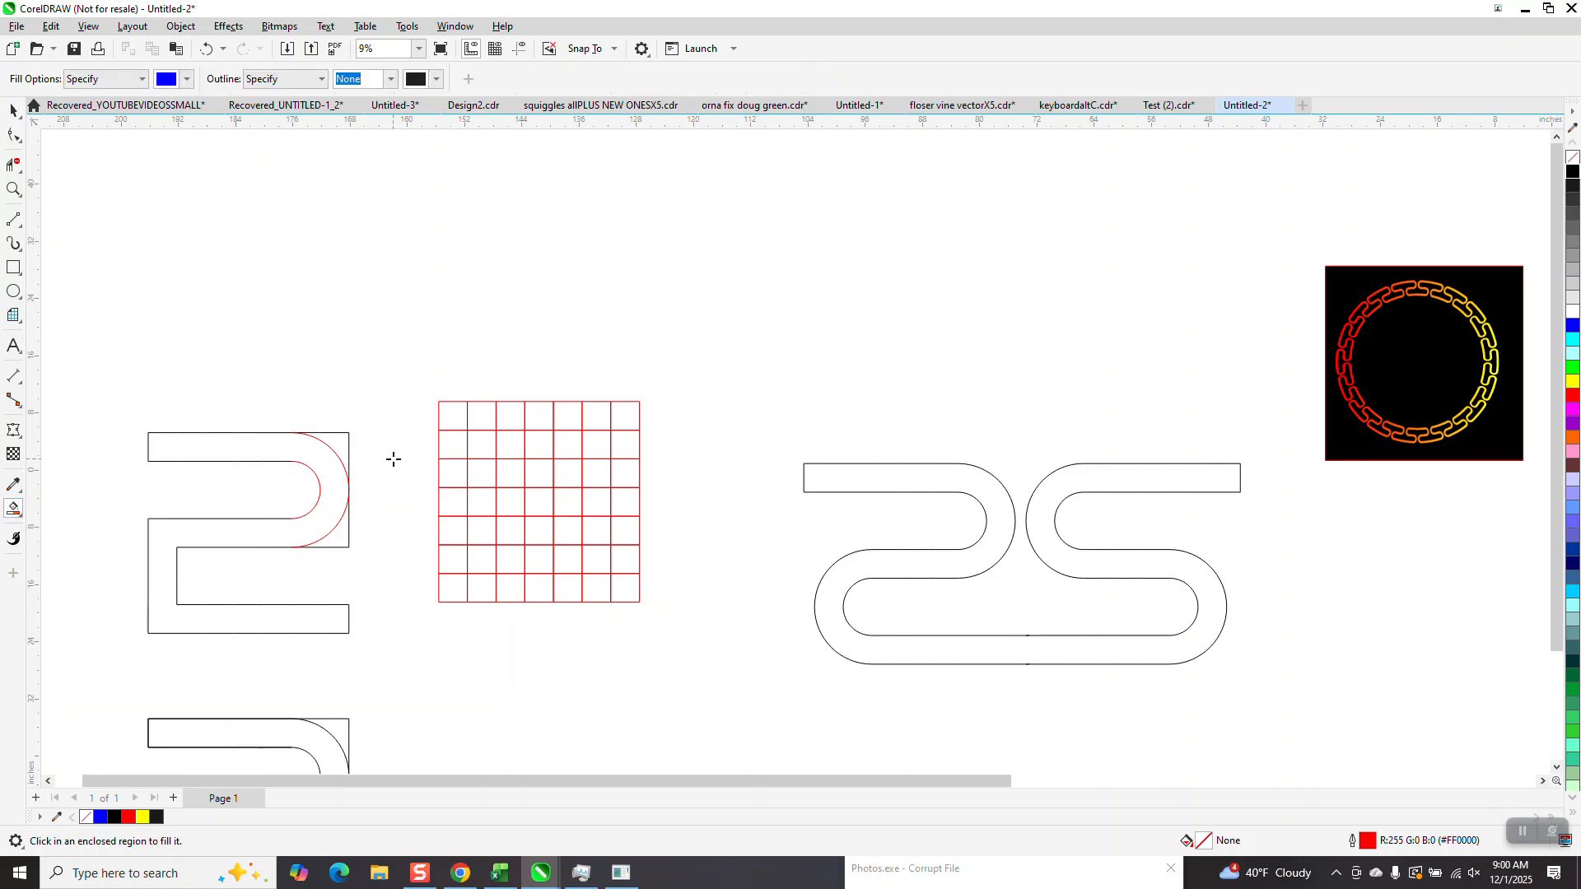
pyautogui.click(453, 416)
pyautogui.click(475, 412)
pyautogui.click(514, 411)
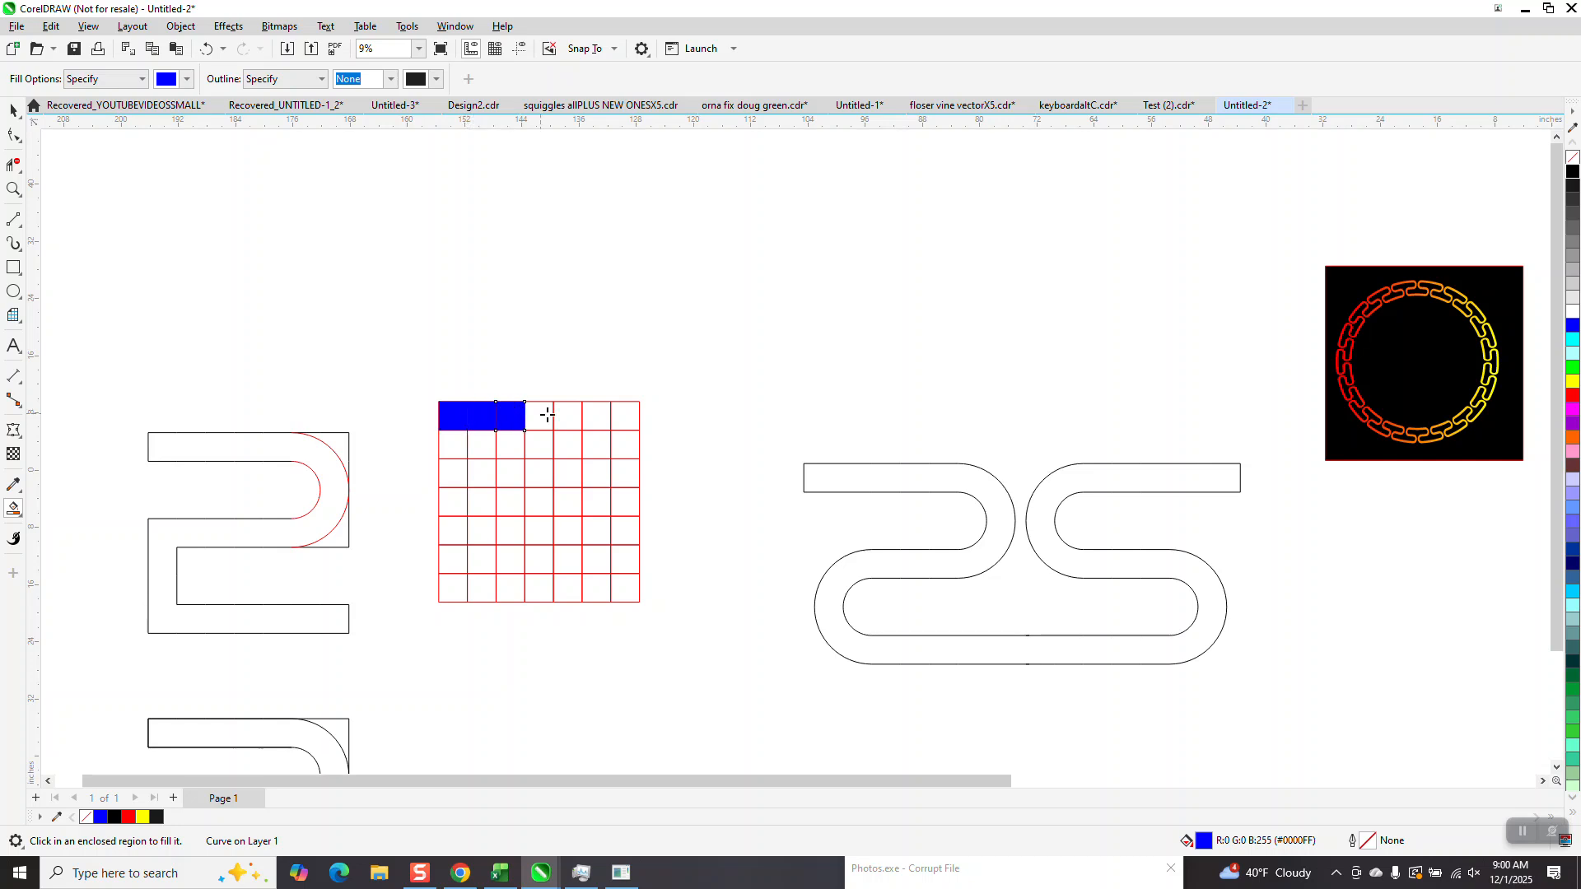
pyautogui.click(543, 421)
pyautogui.click(567, 418)
pyautogui.click(594, 417)
pyautogui.click(621, 421)
pyautogui.click(624, 445)
pyautogui.click(625, 473)
pyautogui.click(628, 504)
pyautogui.click(594, 502)
pyautogui.click(567, 504)
pyautogui.click(537, 505)
pyautogui.click(509, 506)
pyautogui.click(484, 504)
pyautogui.click(452, 504)
pyautogui.click(452, 531)
pyautogui.click(449, 562)
pyautogui.click(450, 587)
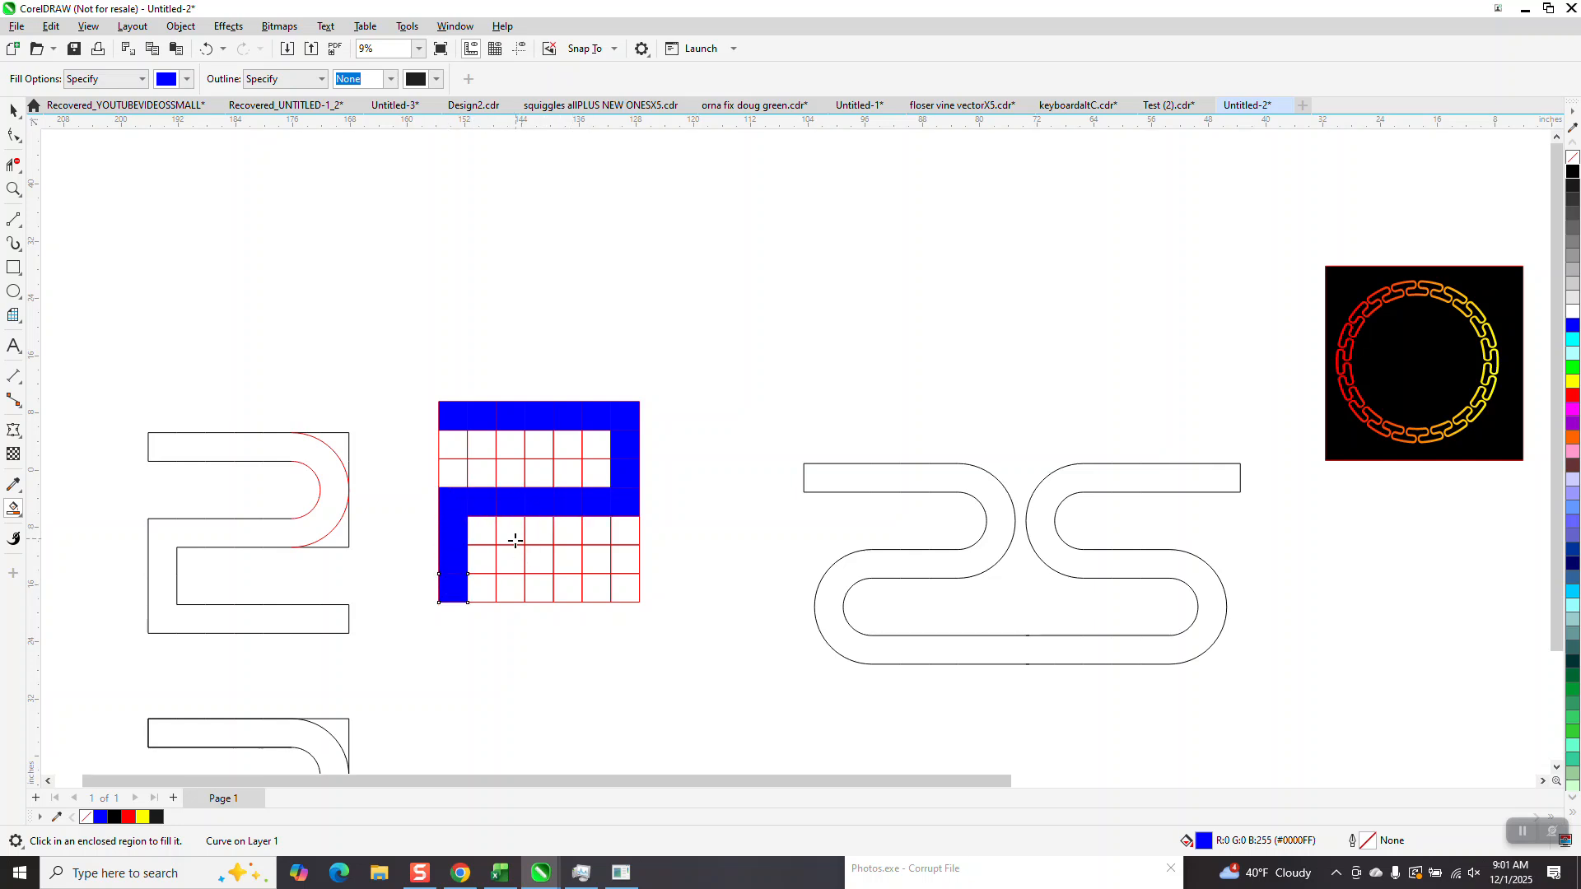
pyautogui.click(481, 586)
pyautogui.click(508, 584)
pyautogui.click(533, 586)
pyautogui.click(563, 583)
pyautogui.click(592, 585)
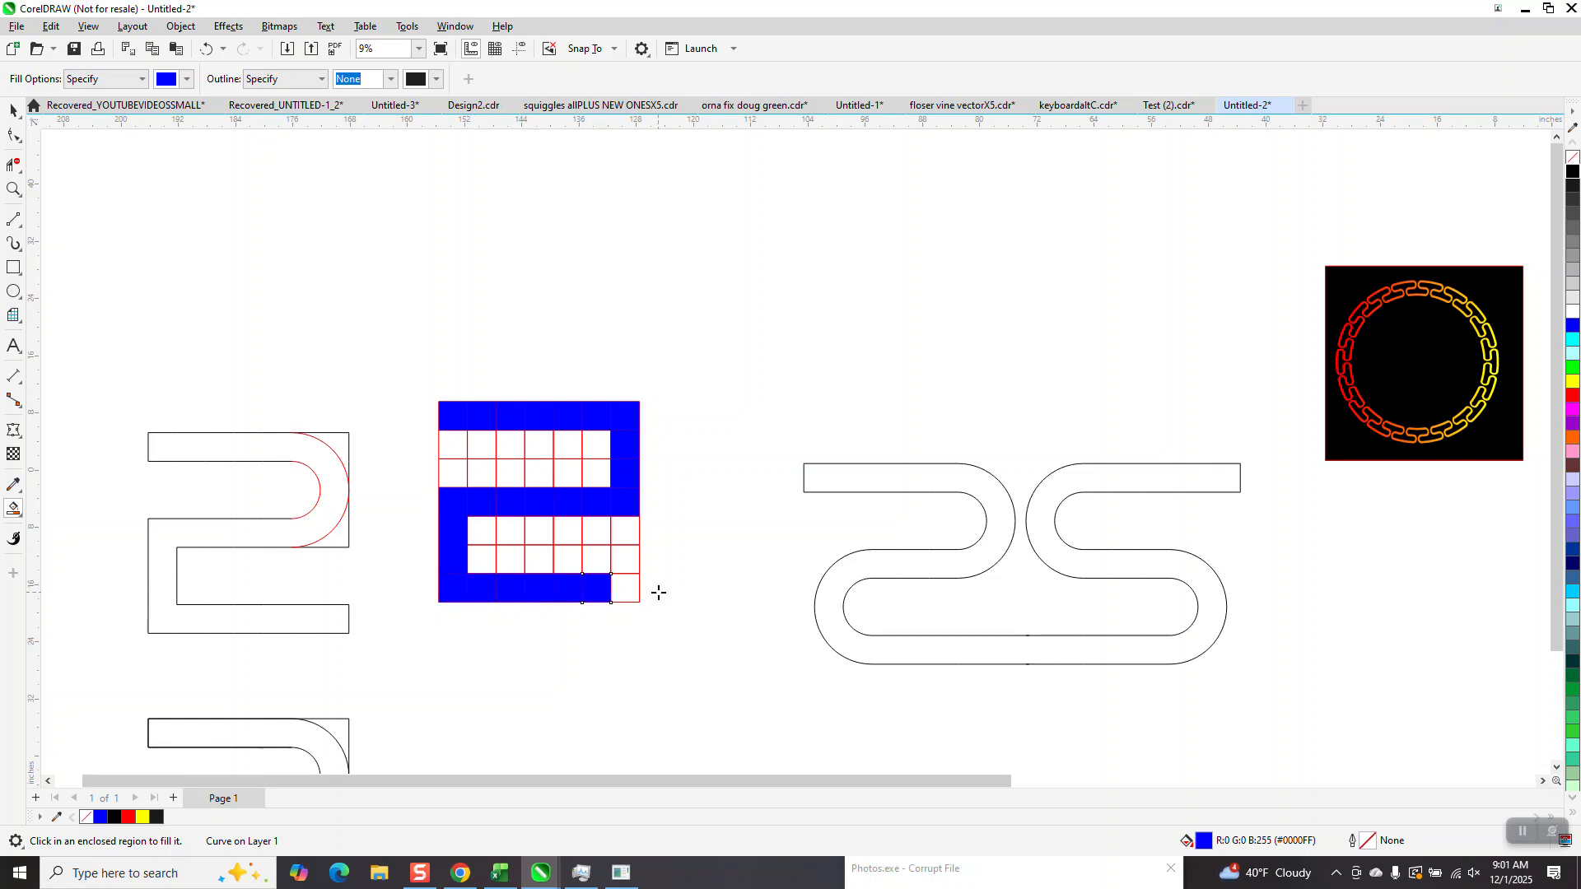
pyautogui.click(640, 593)
# Step: Move the red grid up and to the right, clear of the blue cells
pyautogui.click(14, 111)
pyautogui.press('space')
pyautogui.moveTo(586, 455); pyautogui.dragTo(891, 265)
# Step: Weld all the blue squares into one shape, remove its fill and give it a black outline
pyautogui.moveTo(420, 341); pyautogui.dragTo(661, 638)
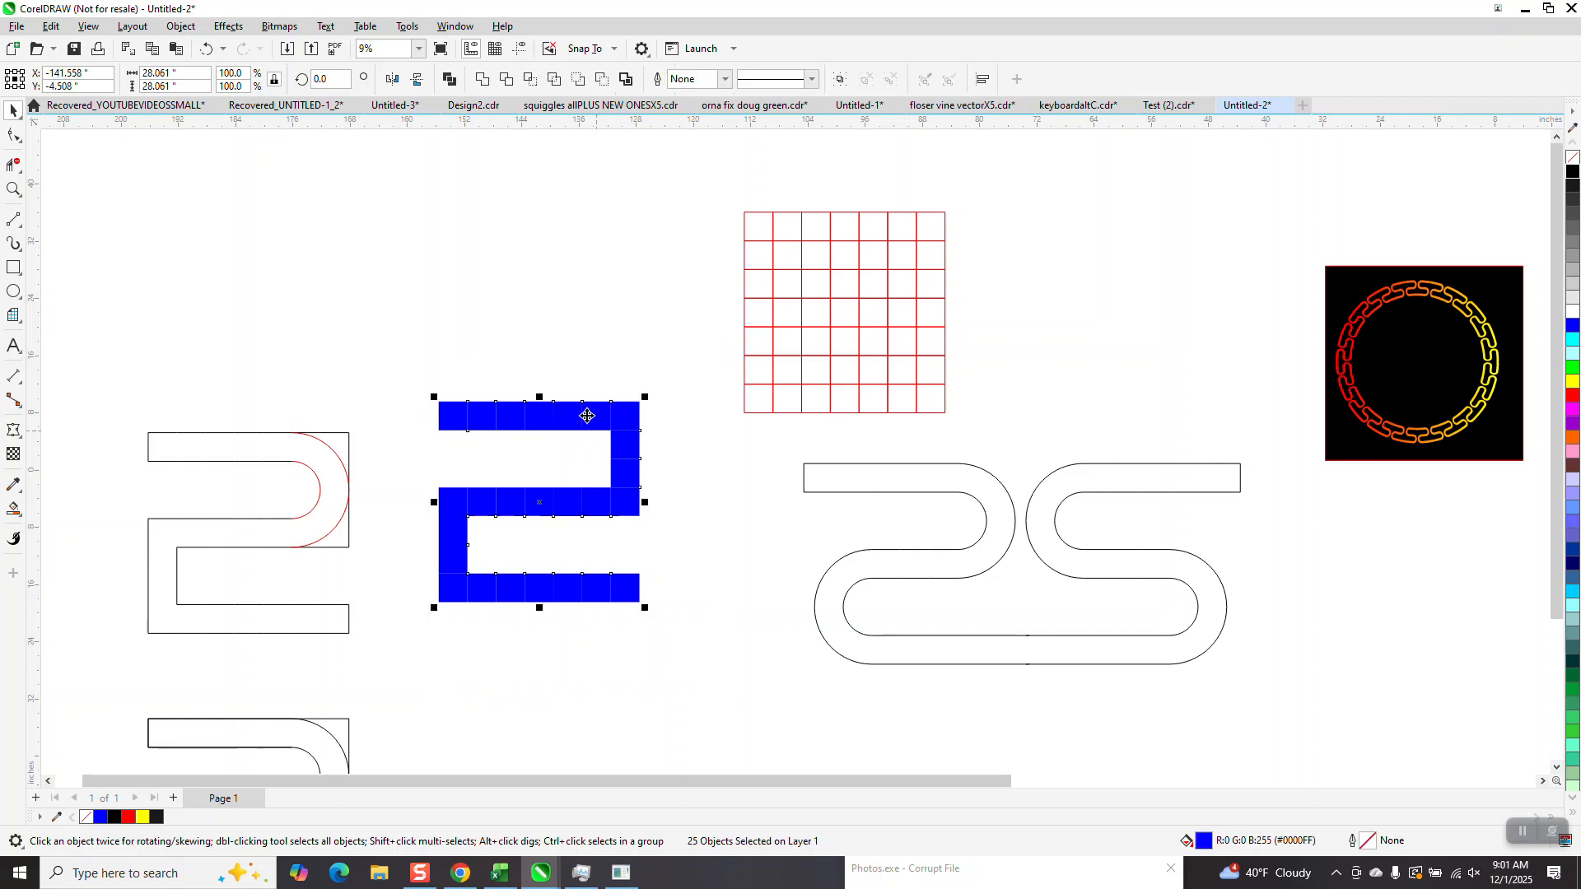
pyautogui.click(484, 80)
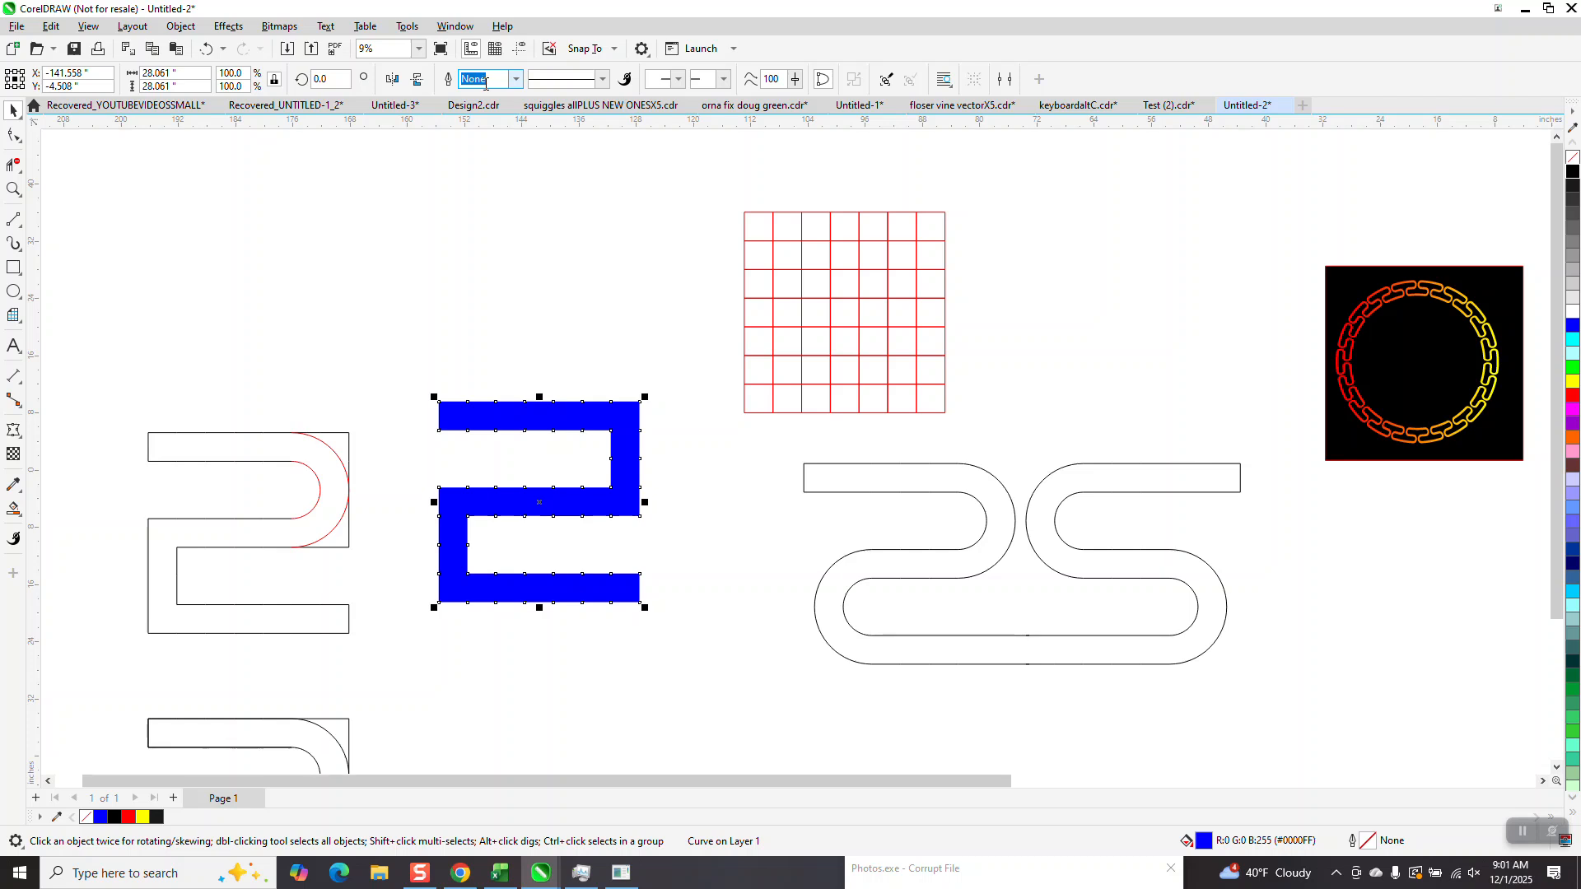
pyautogui.click(1573, 157)
pyautogui.rightClick(1573, 172)
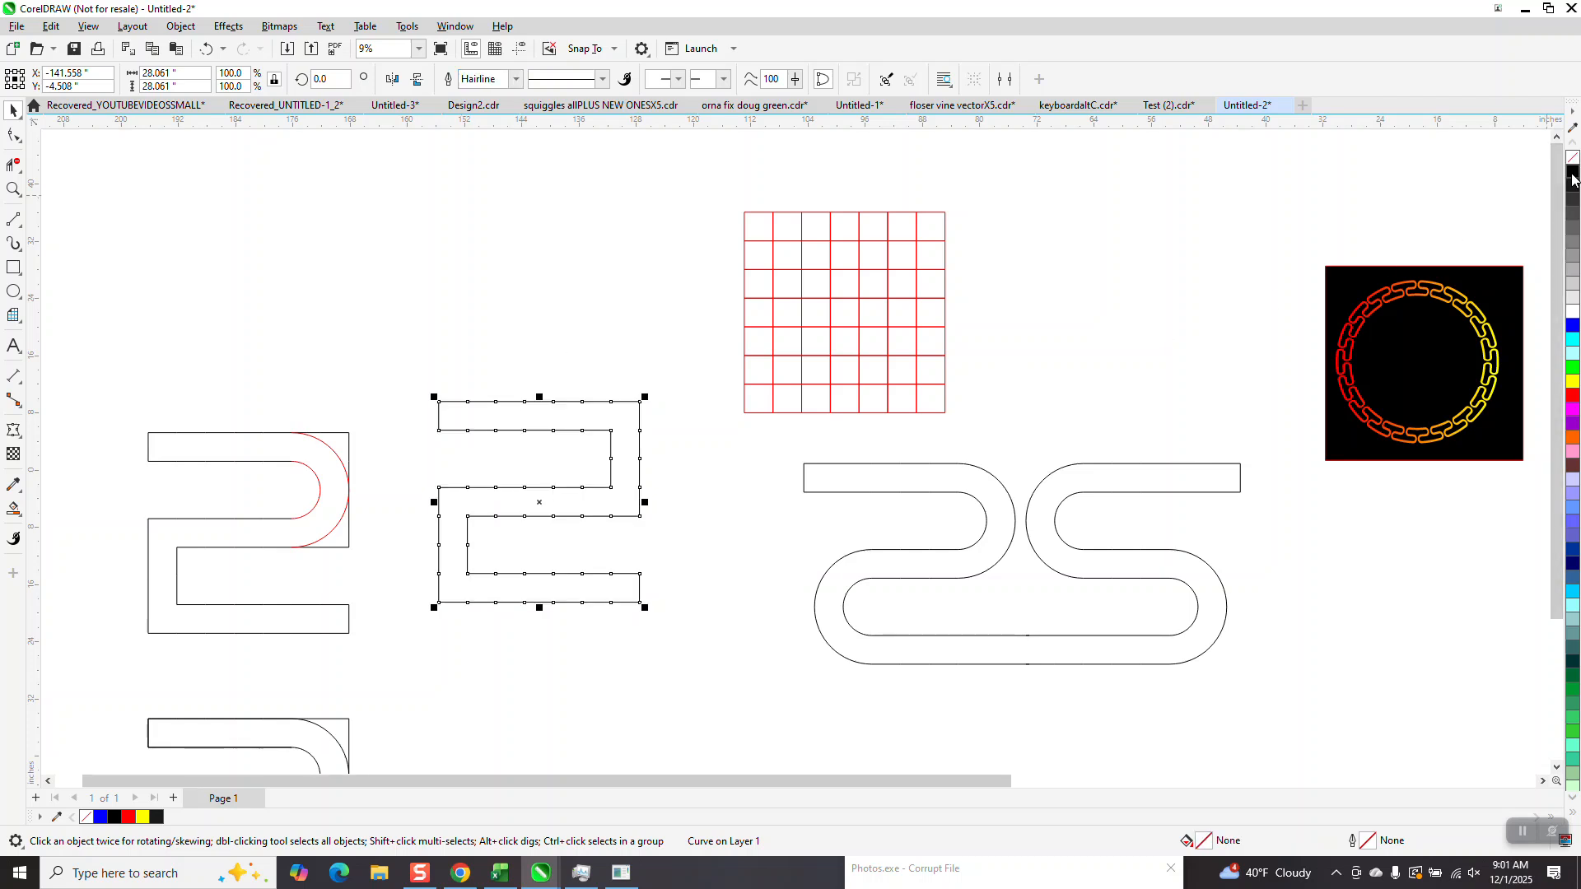
# Step: Try a 3-Point Curve arc at the shape's upper bend, ending on the middle bar's upper edge, and delete it
pyautogui.click(13, 188)
pyautogui.moveTo(515, 338); pyautogui.dragTo(906, 652)
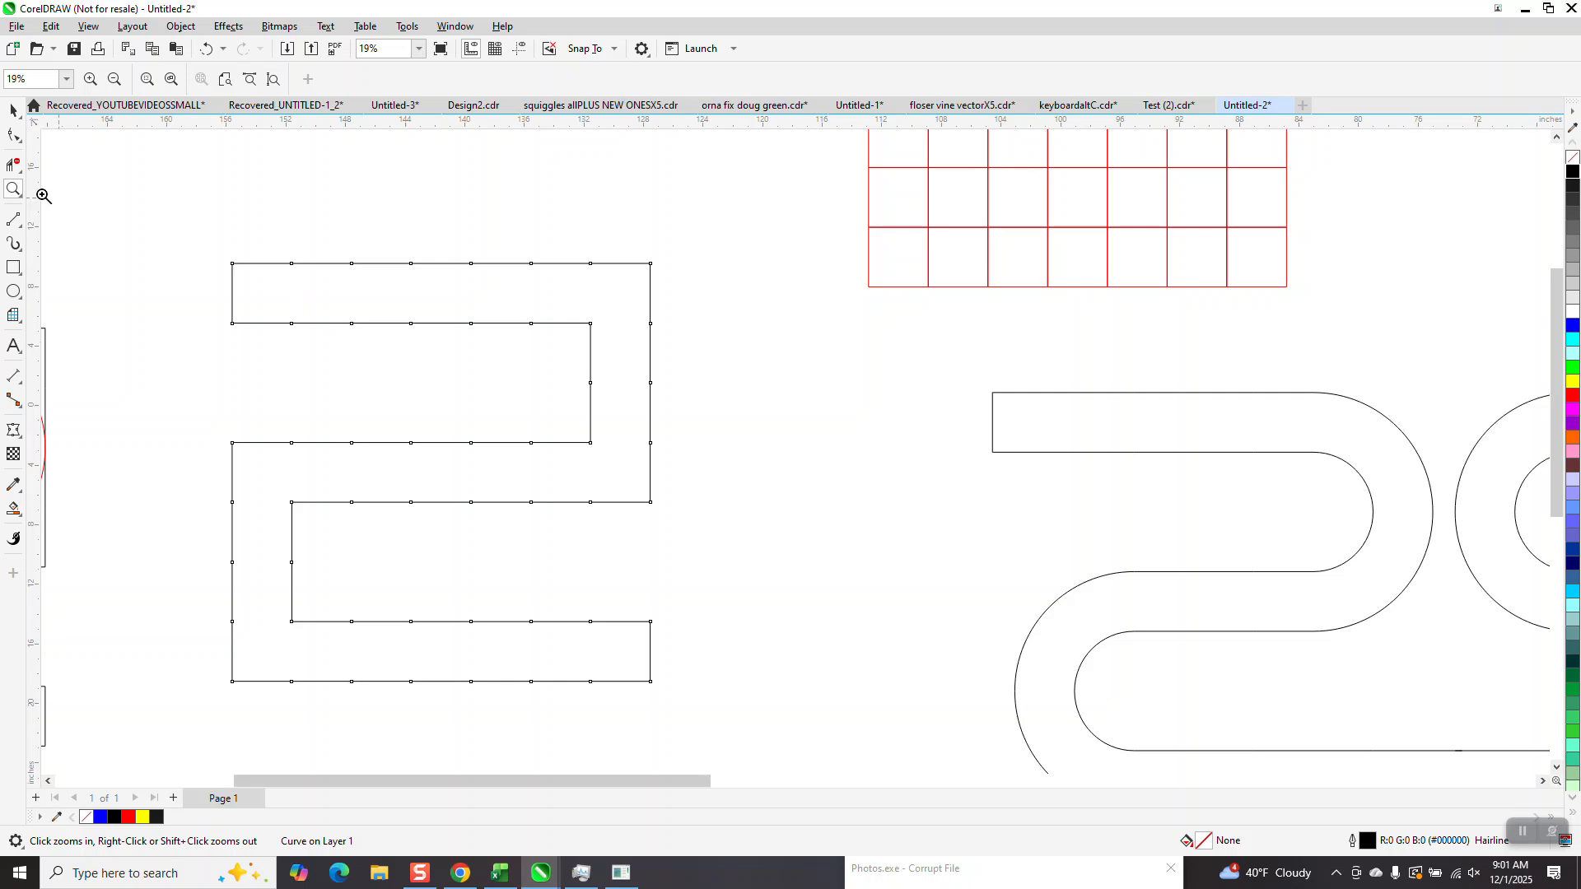
pyautogui.click(22, 235)
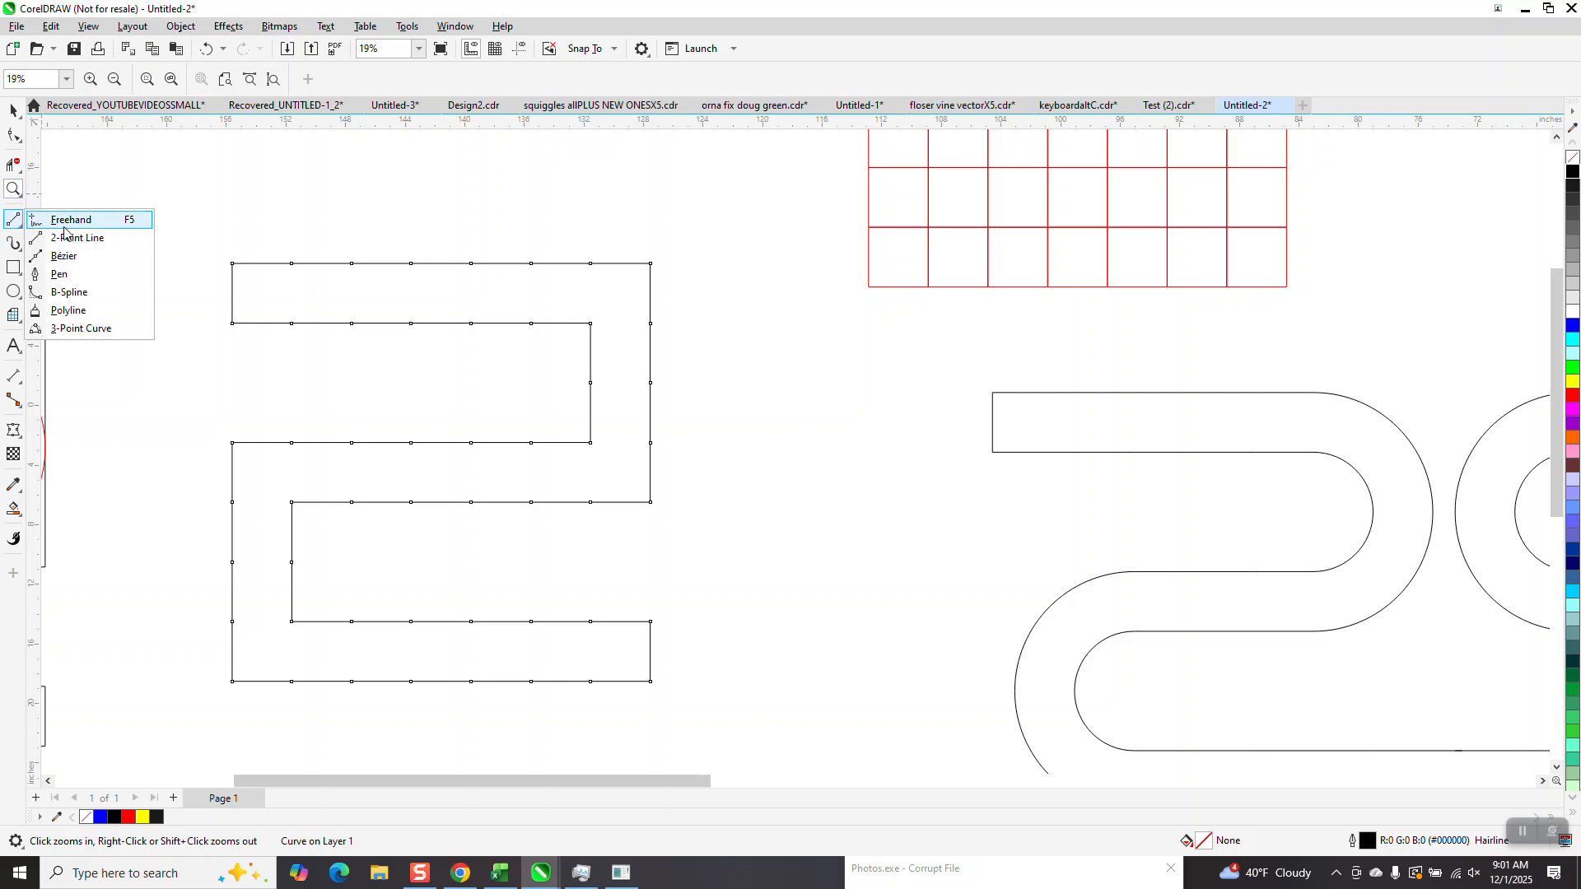
pyautogui.click(89, 329)
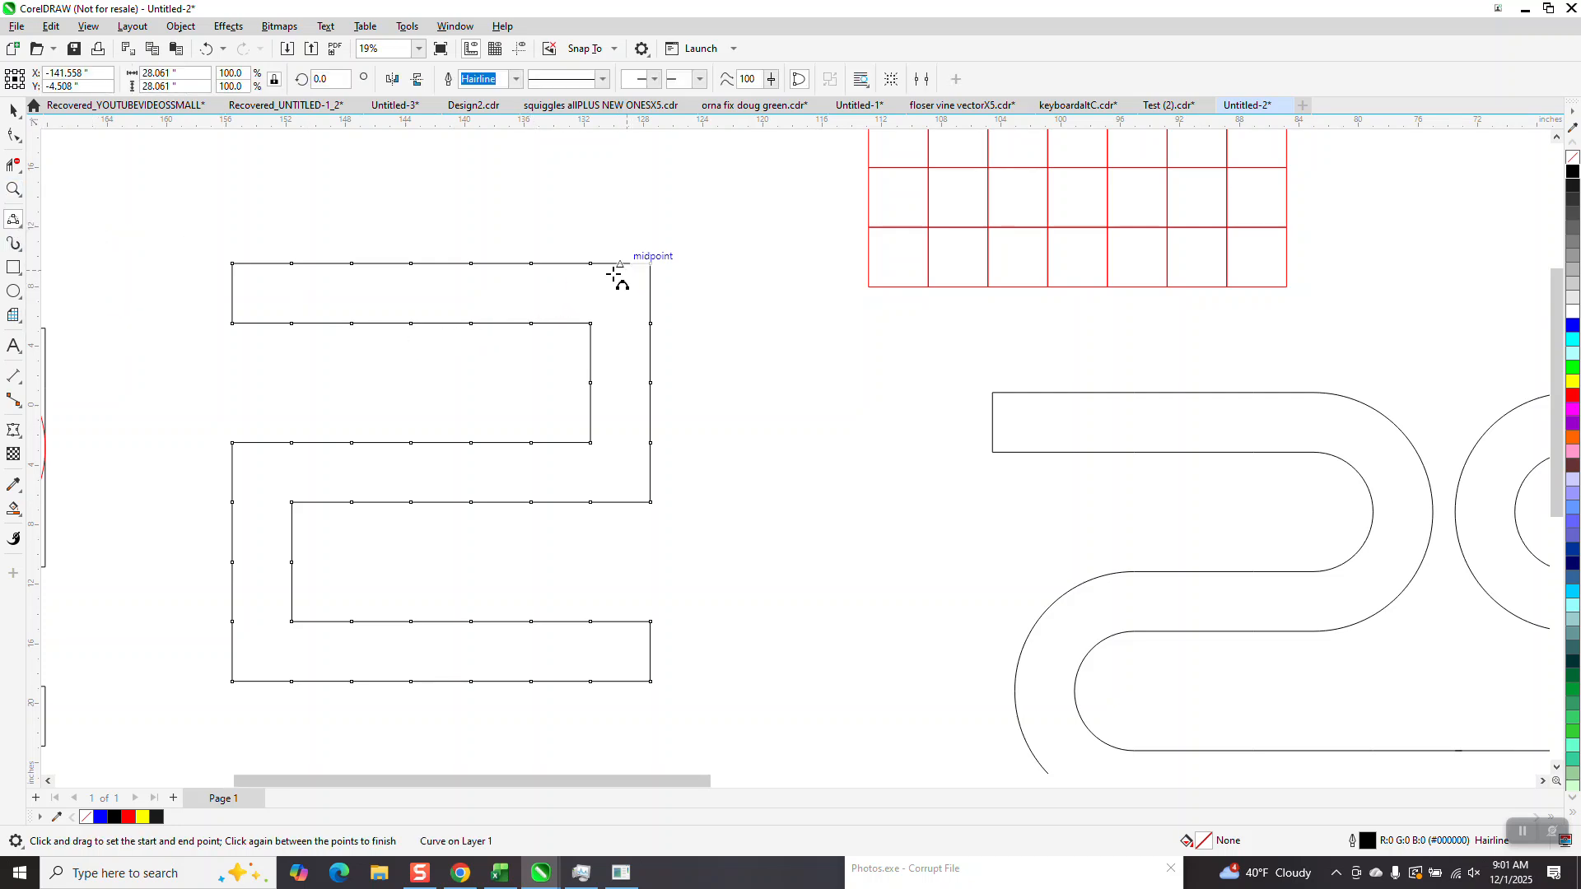
pyautogui.moveTo(531, 263); pyautogui.dragTo(531, 443)
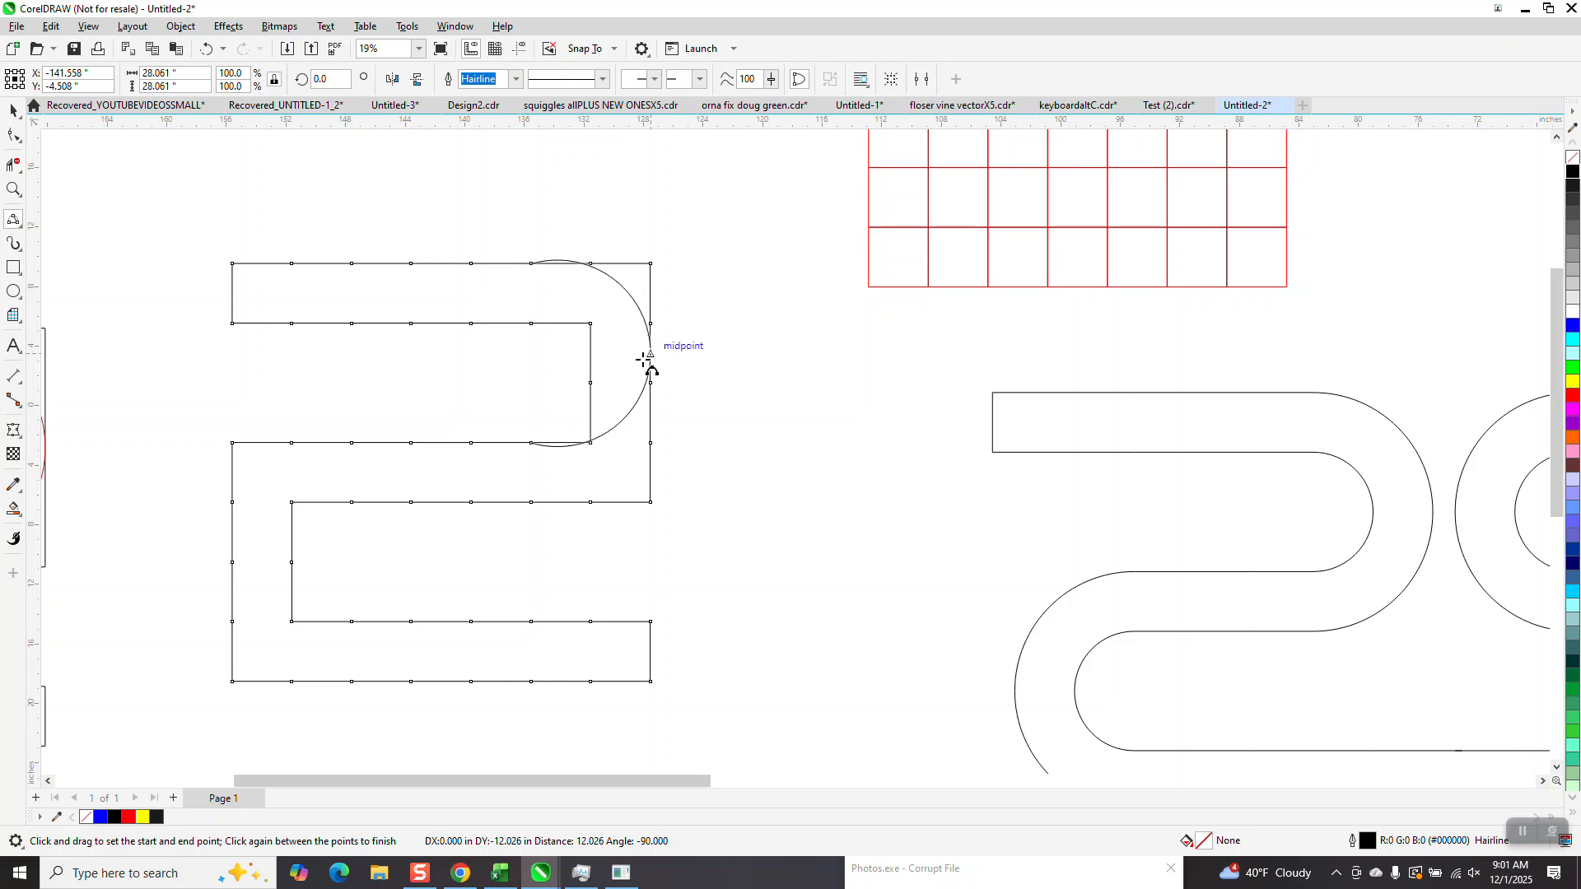
pyautogui.click(639, 361)
pyautogui.press('Delete')
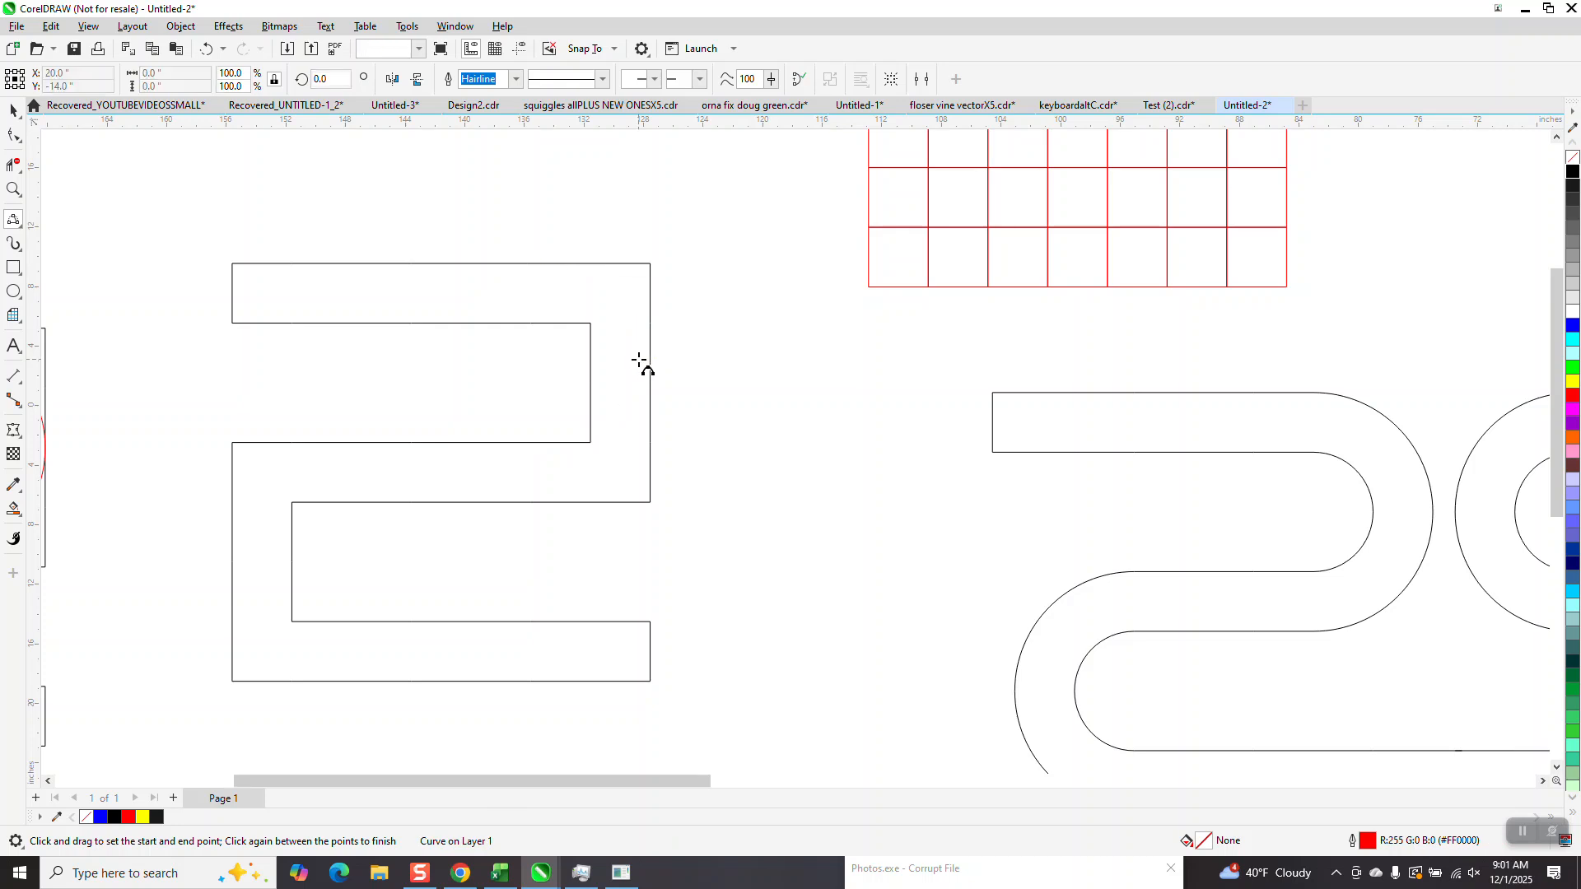
# Step: Draw two 3-Point Curve arcs at the shape's upper bend: an outer one about 8 by 16 inches and an inner one about 4 by 8 inches
pyautogui.moveTo(533, 264); pyautogui.dragTo(533, 501)
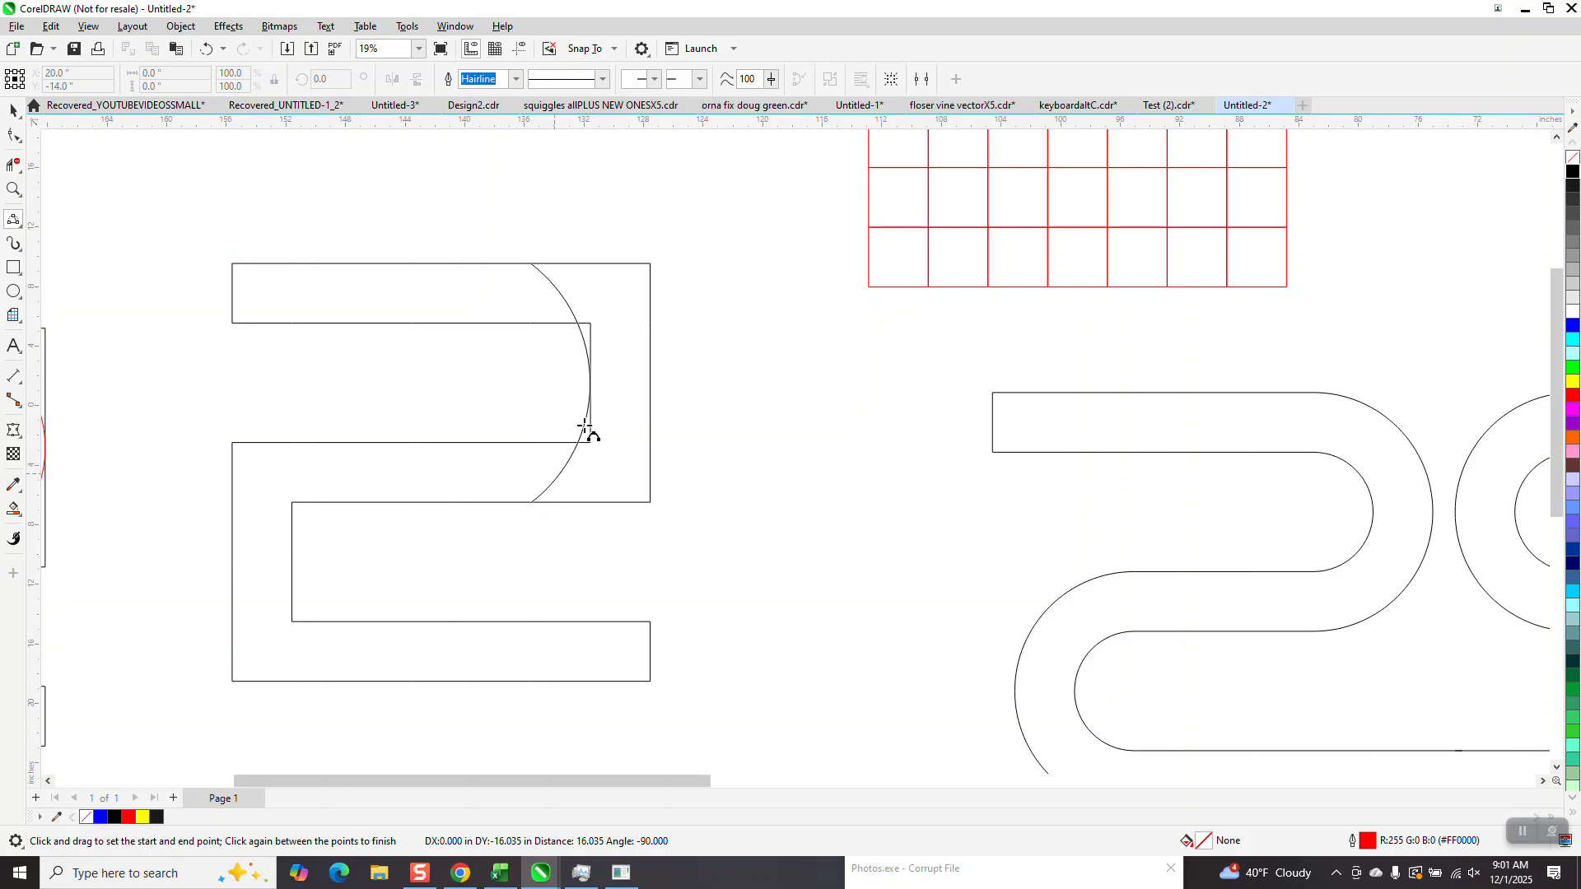
pyautogui.click(651, 385)
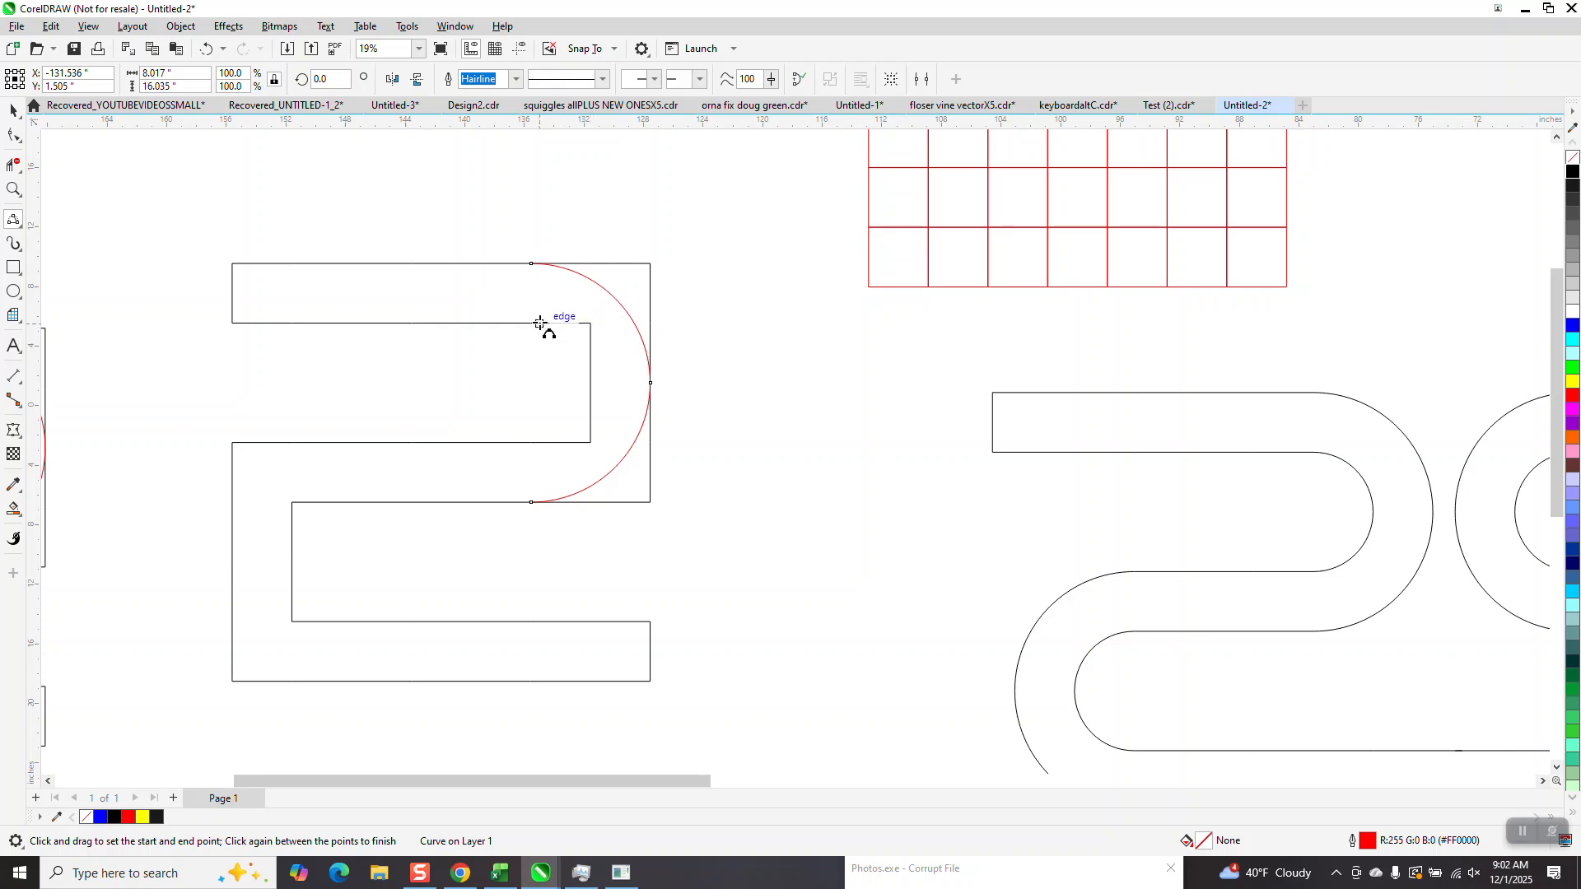
pyautogui.click(14, 136)
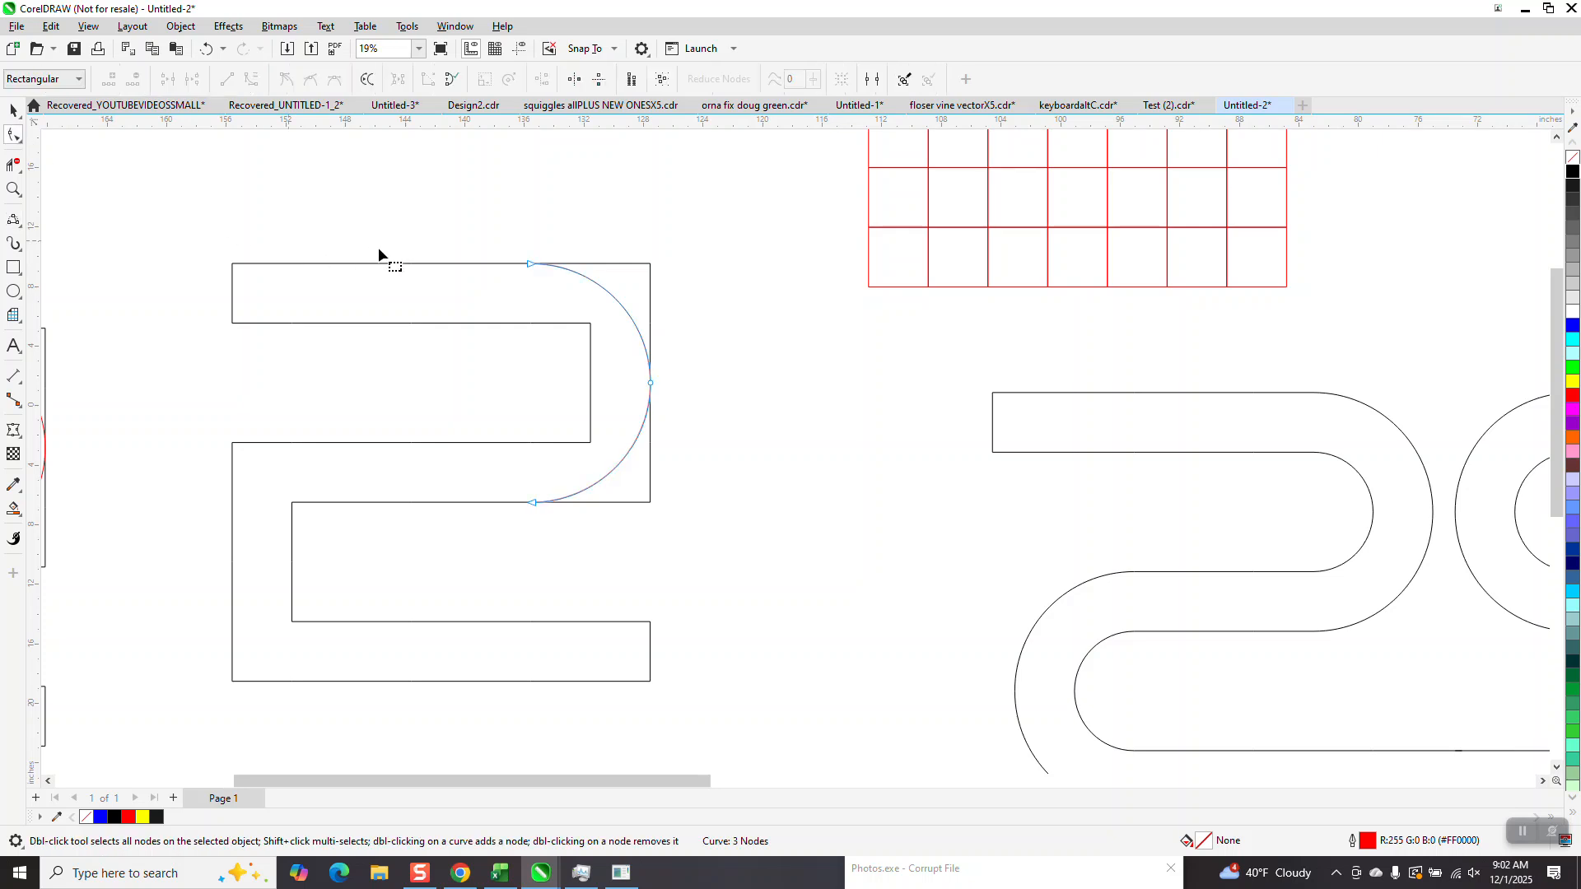
pyautogui.click(419, 264)
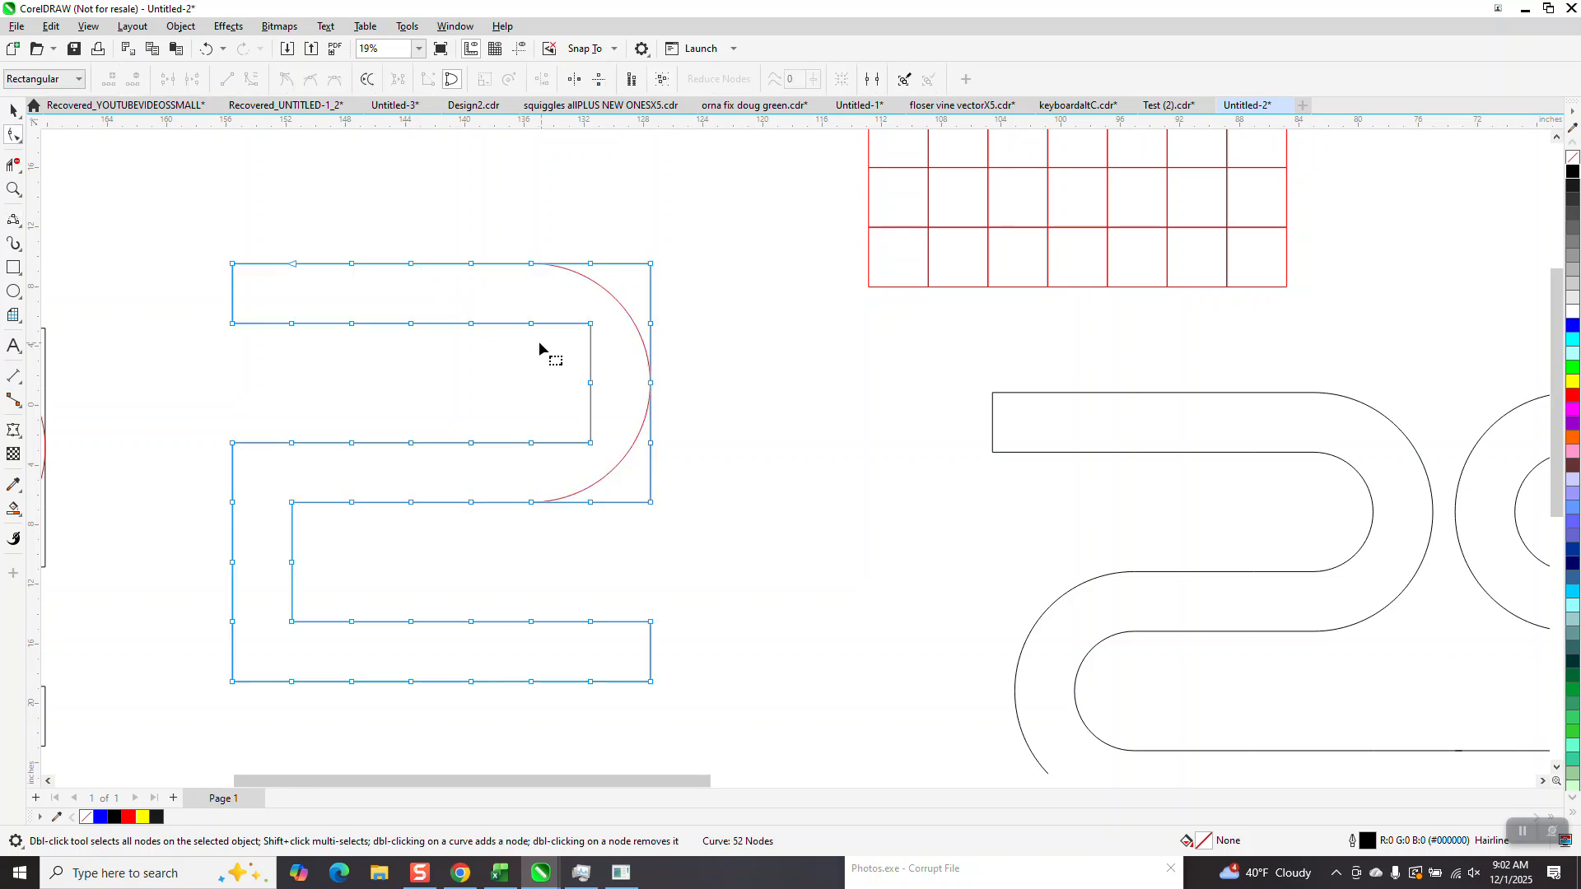
pyautogui.click(14, 221)
pyautogui.moveTo(531, 324); pyautogui.dragTo(531, 443)
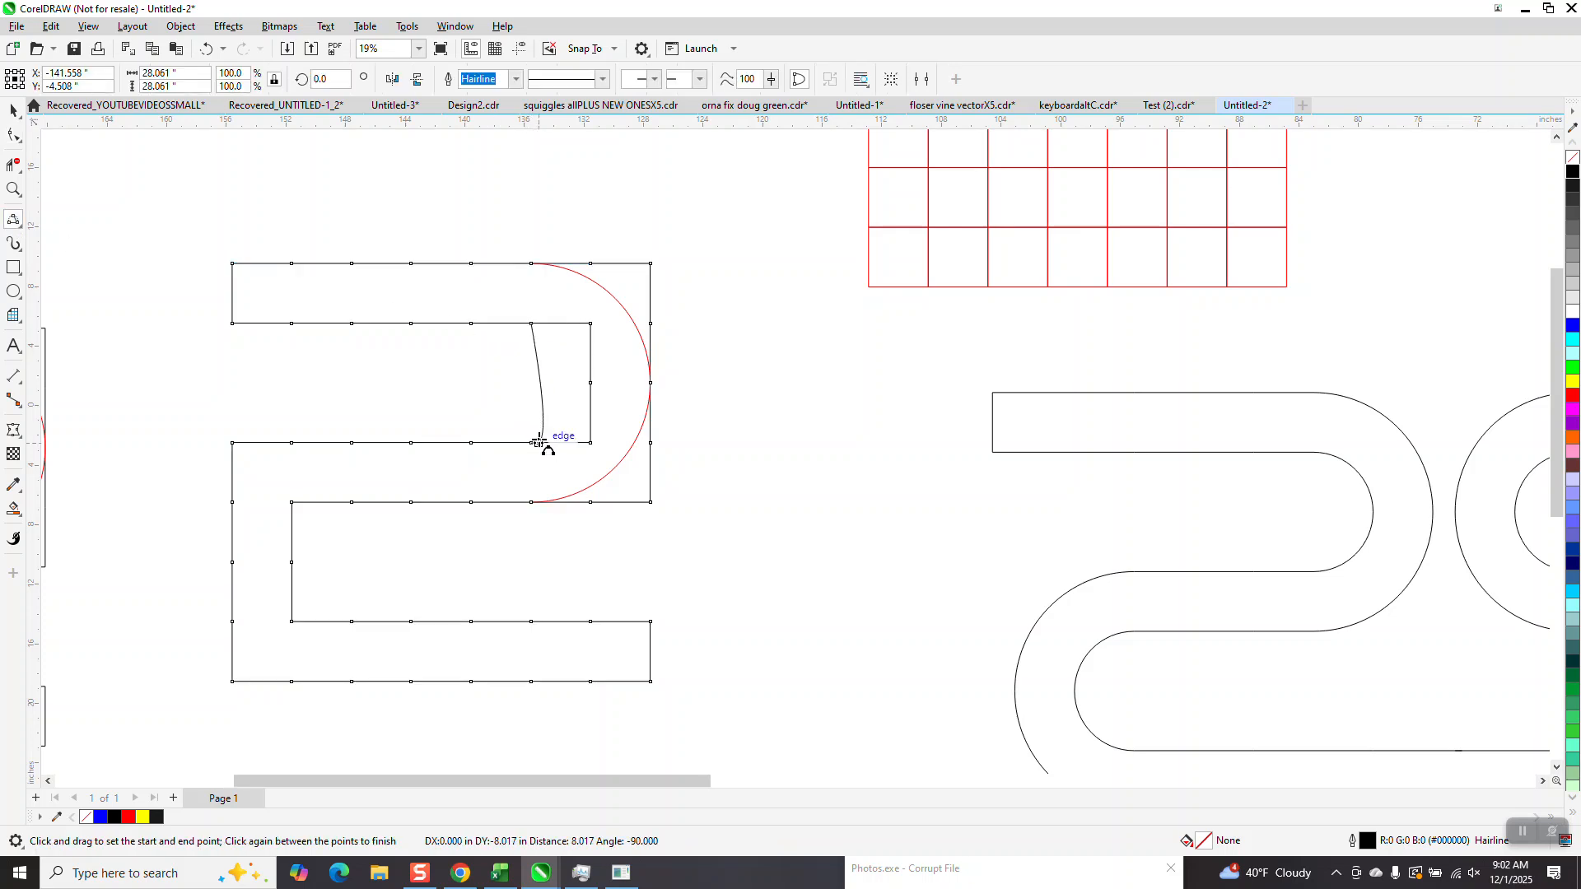
pyautogui.click(588, 384)
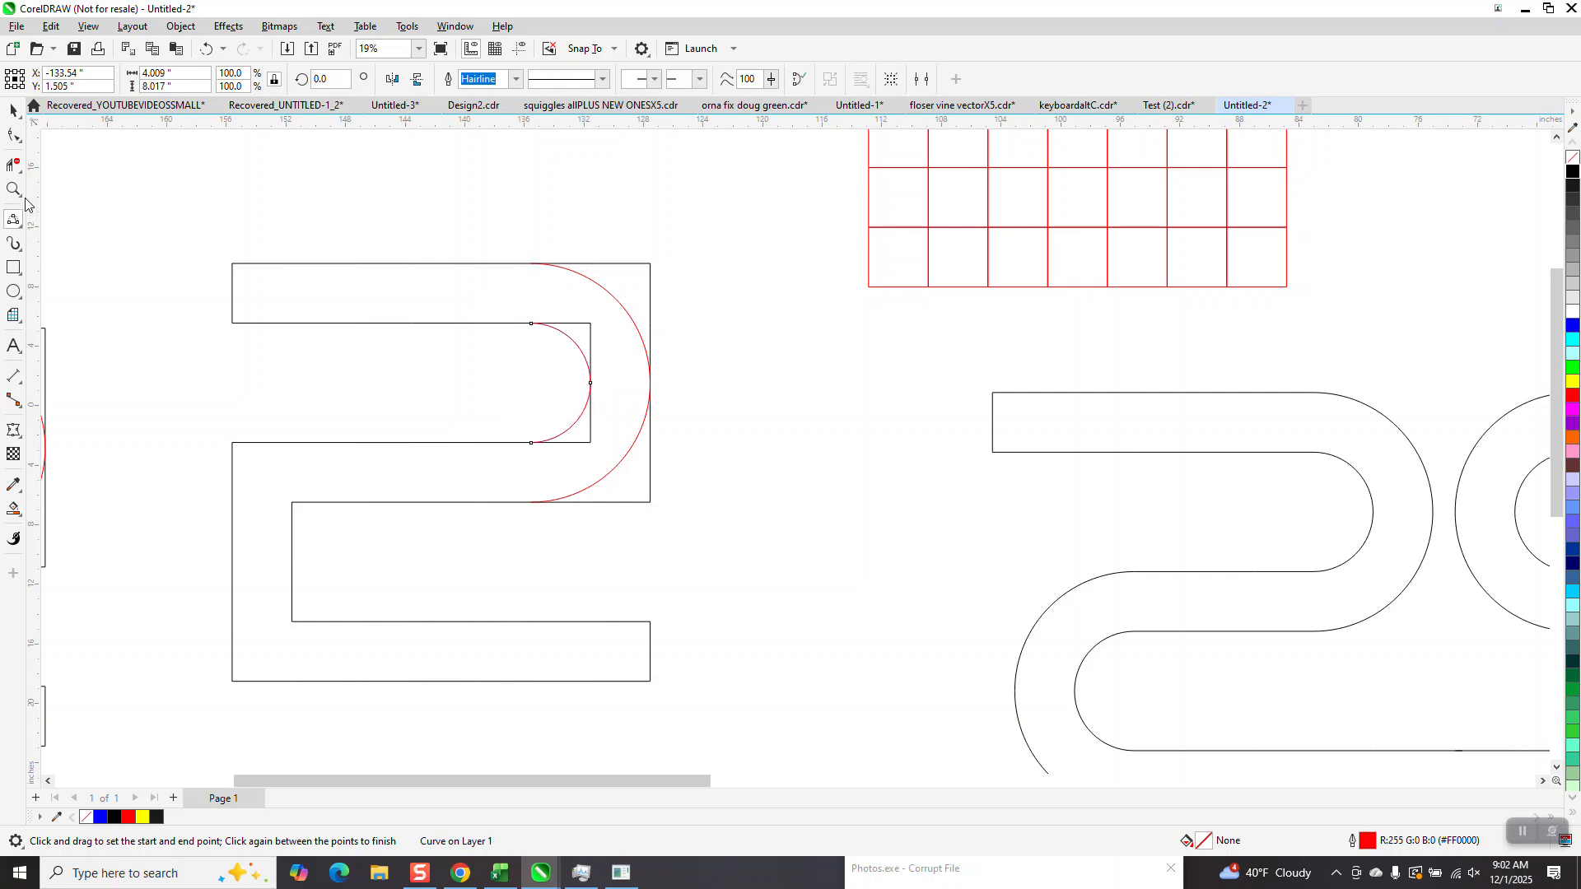
# Step: Remove the square corner segments outside the inner arc with Virtual Segment Delete
pyautogui.click(13, 165)
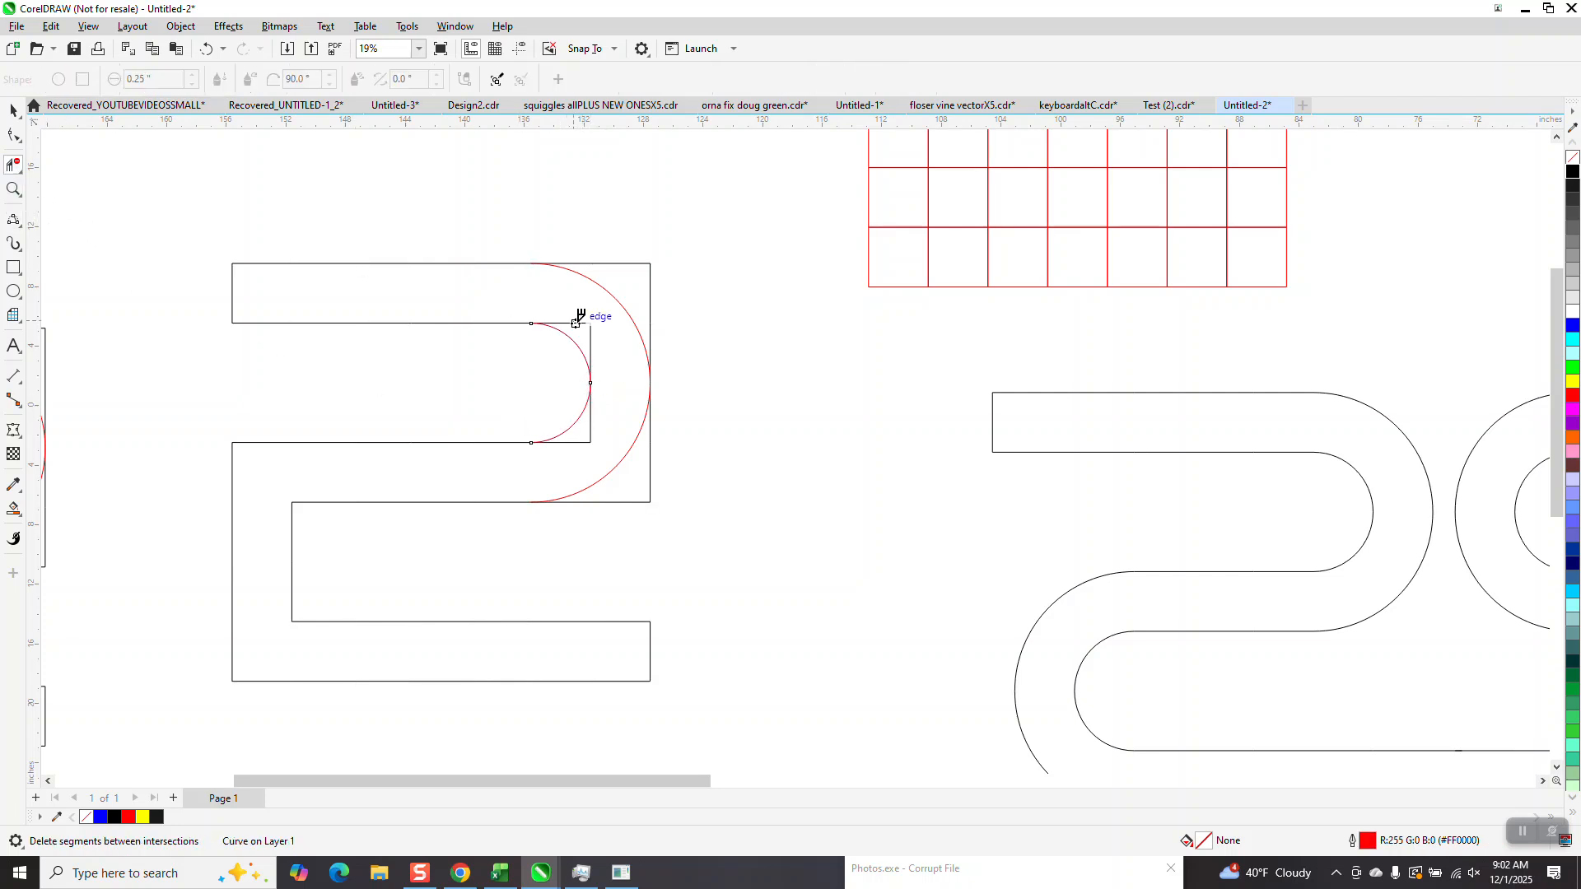
pyautogui.click(591, 431)
pyautogui.click(13, 110)
pyautogui.scroll(-3, 517, 238)
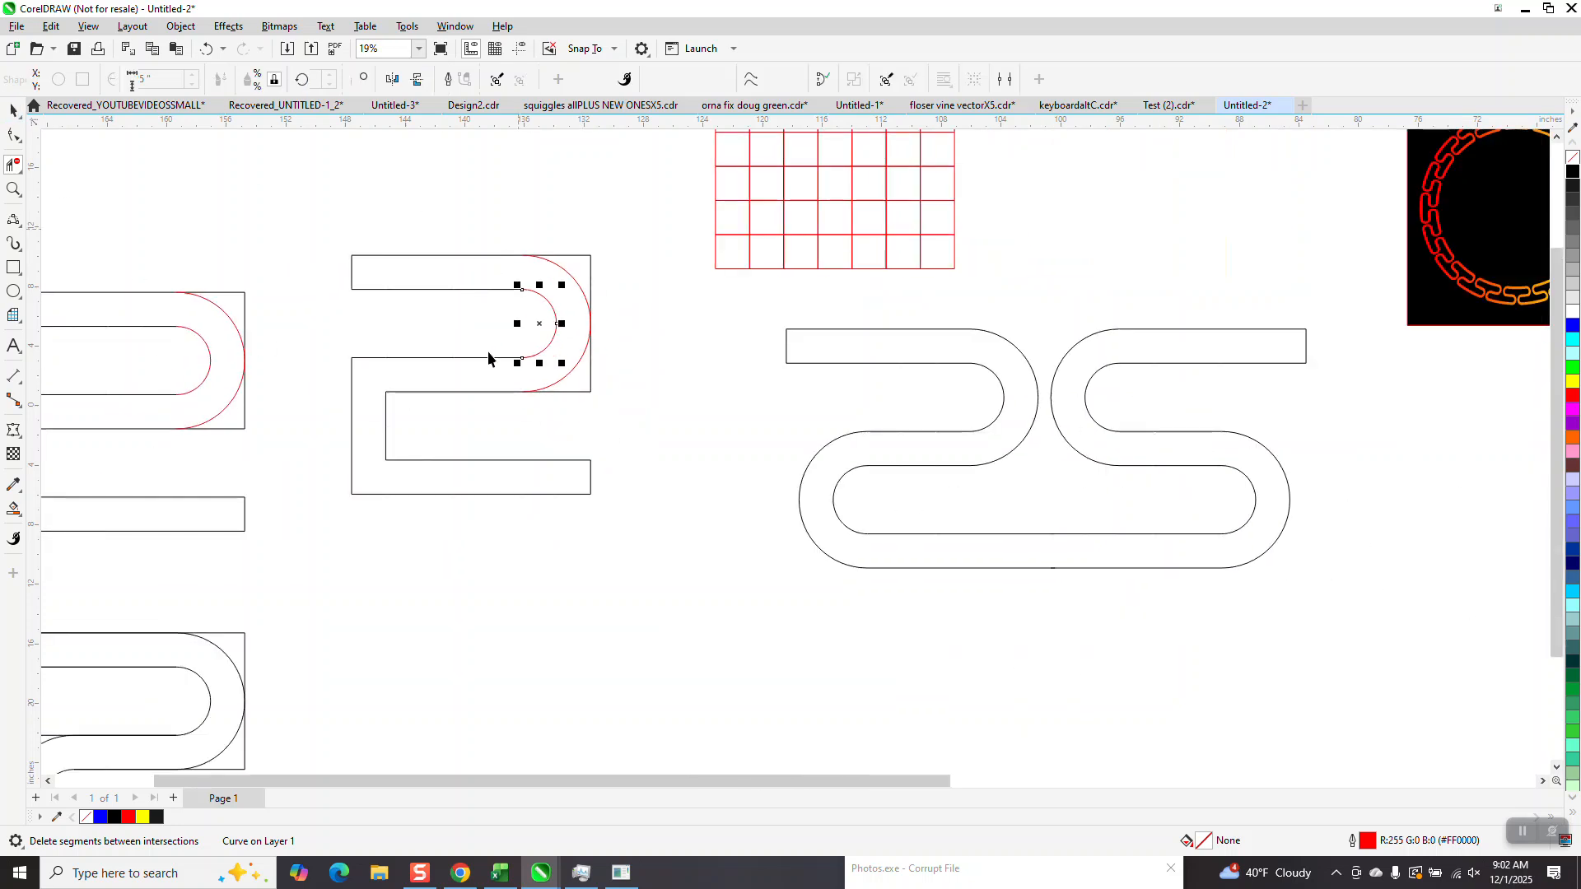
pyautogui.press('space')
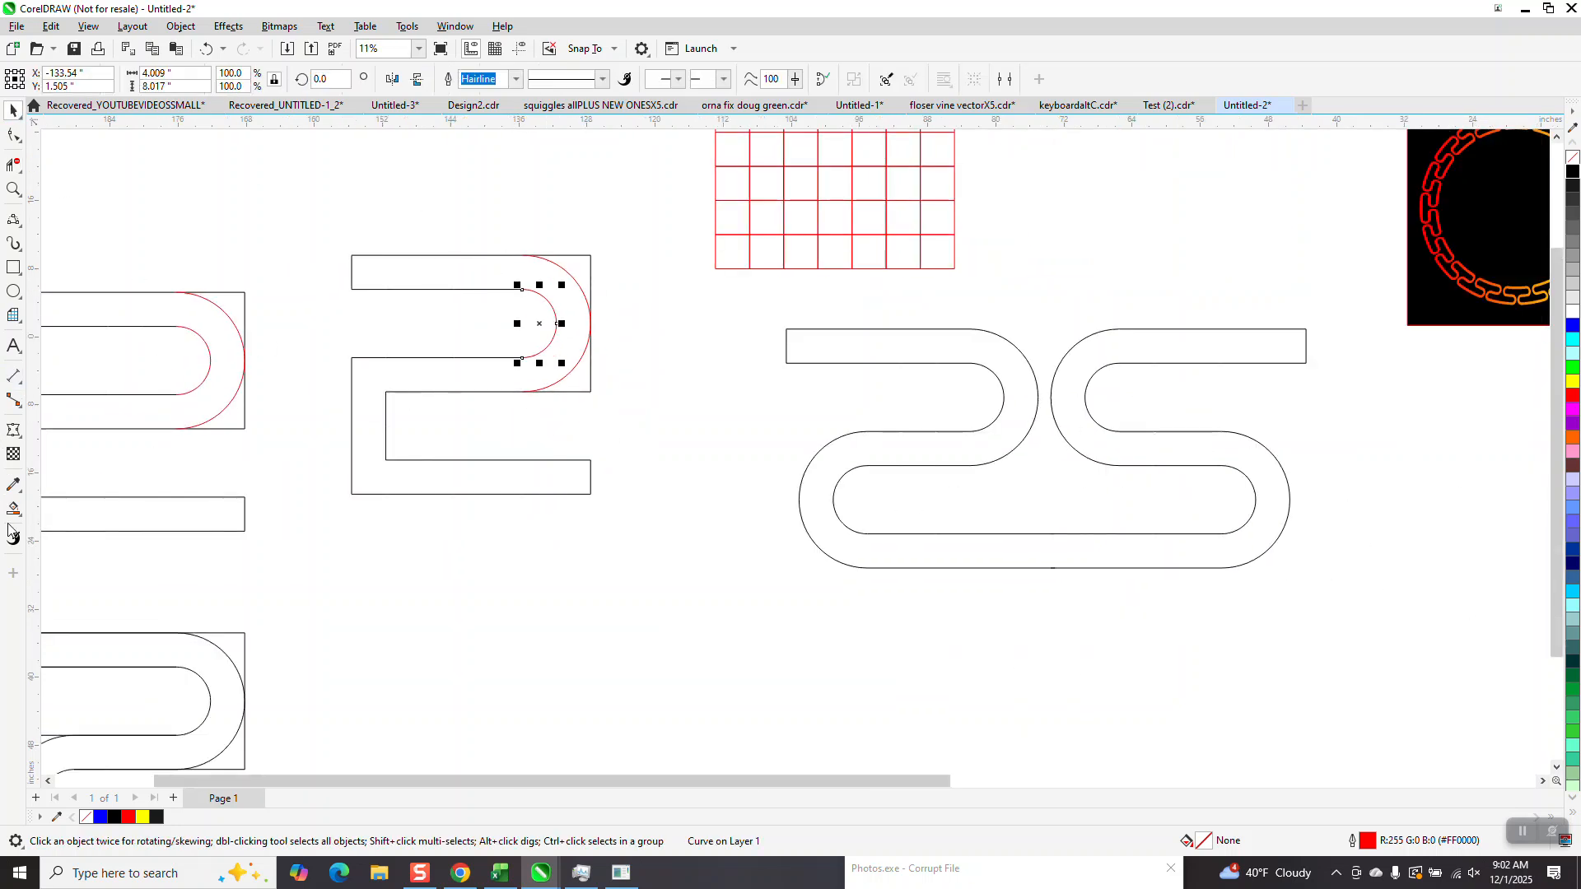
# Step: Smart-fill the half-rounded shape in blue and move the filled shape directly below its outline
pyautogui.click(14, 509)
pyautogui.click(430, 276)
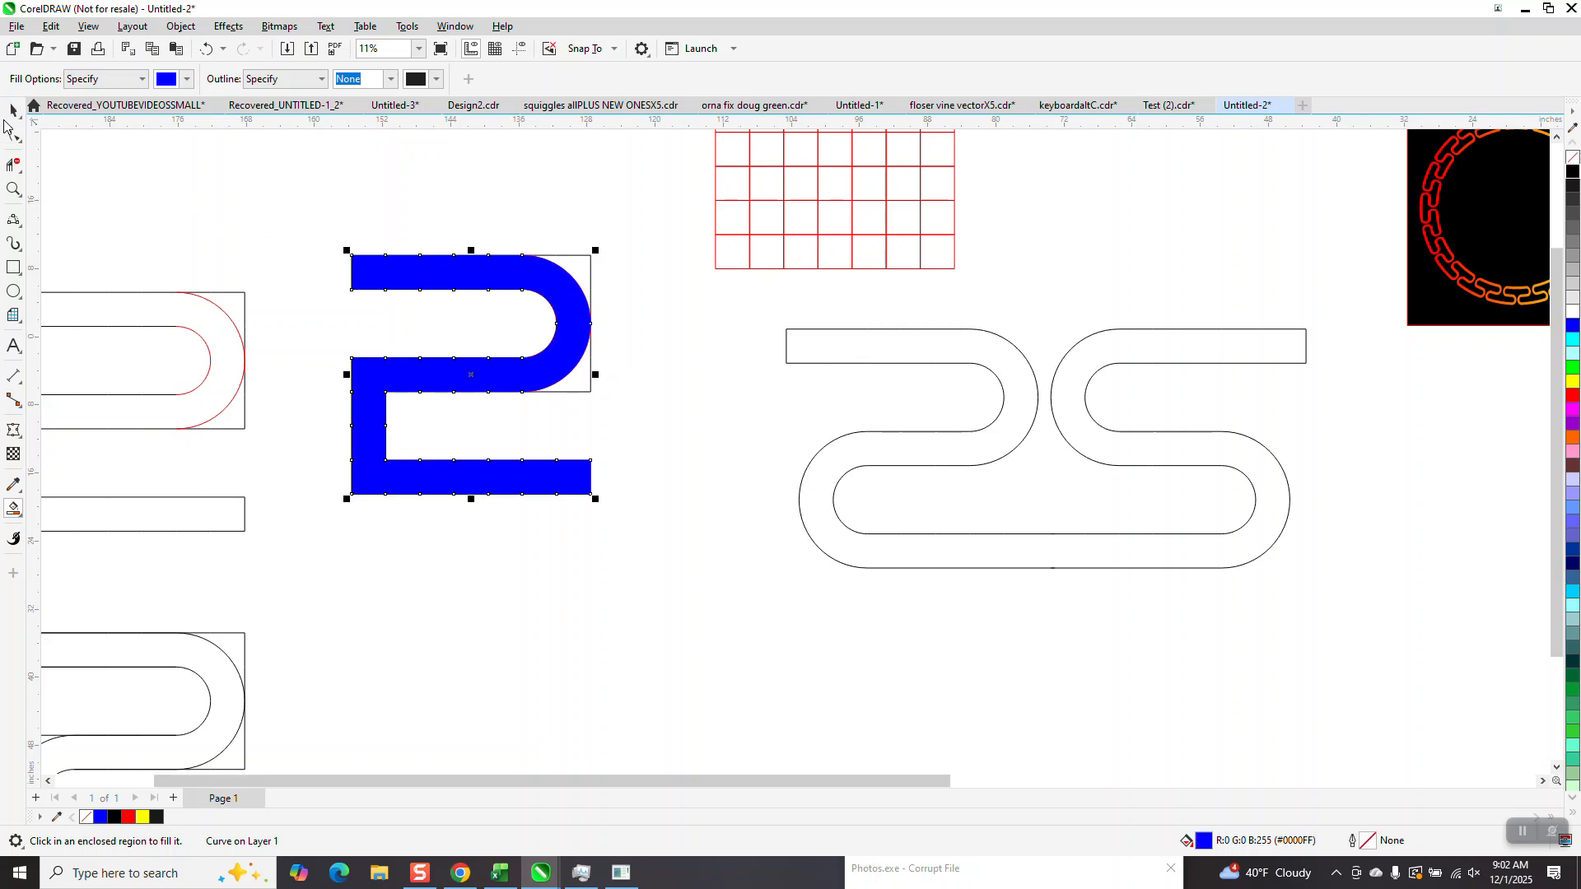
pyautogui.scroll(-2, 545, 203)
pyautogui.press('space')
pyautogui.moveTo(519, 314); pyautogui.dragTo(542, 494)
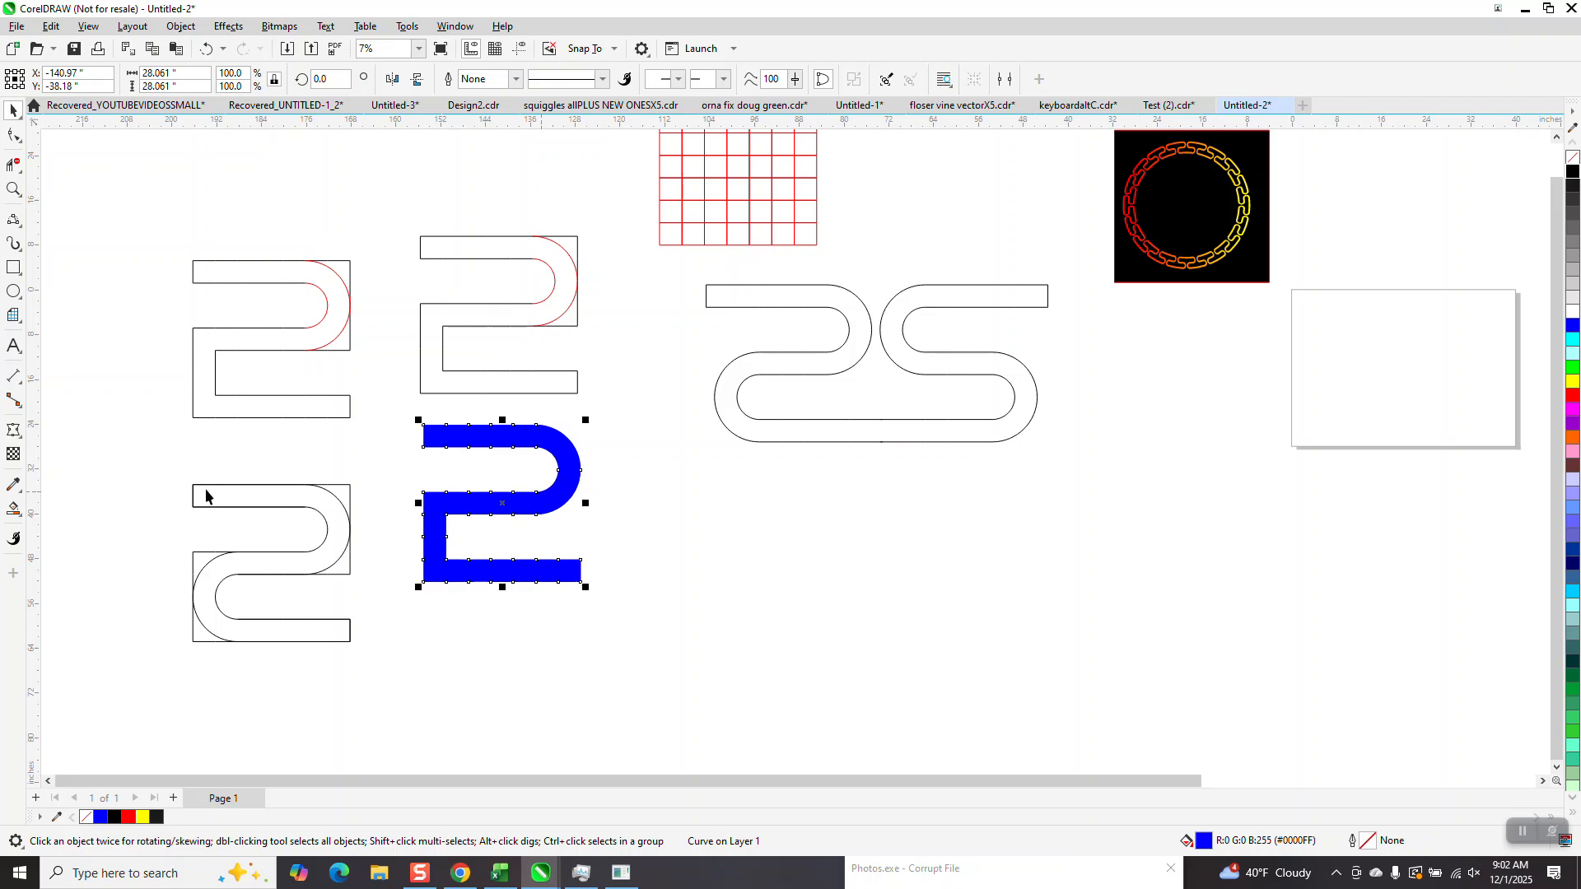
# Step: Mirror a duplicate of the blue shape vertically and horizontally over the original, and give both shapes no fill and a black outline
pyautogui.click(418, 79)
pyautogui.click(390, 81)
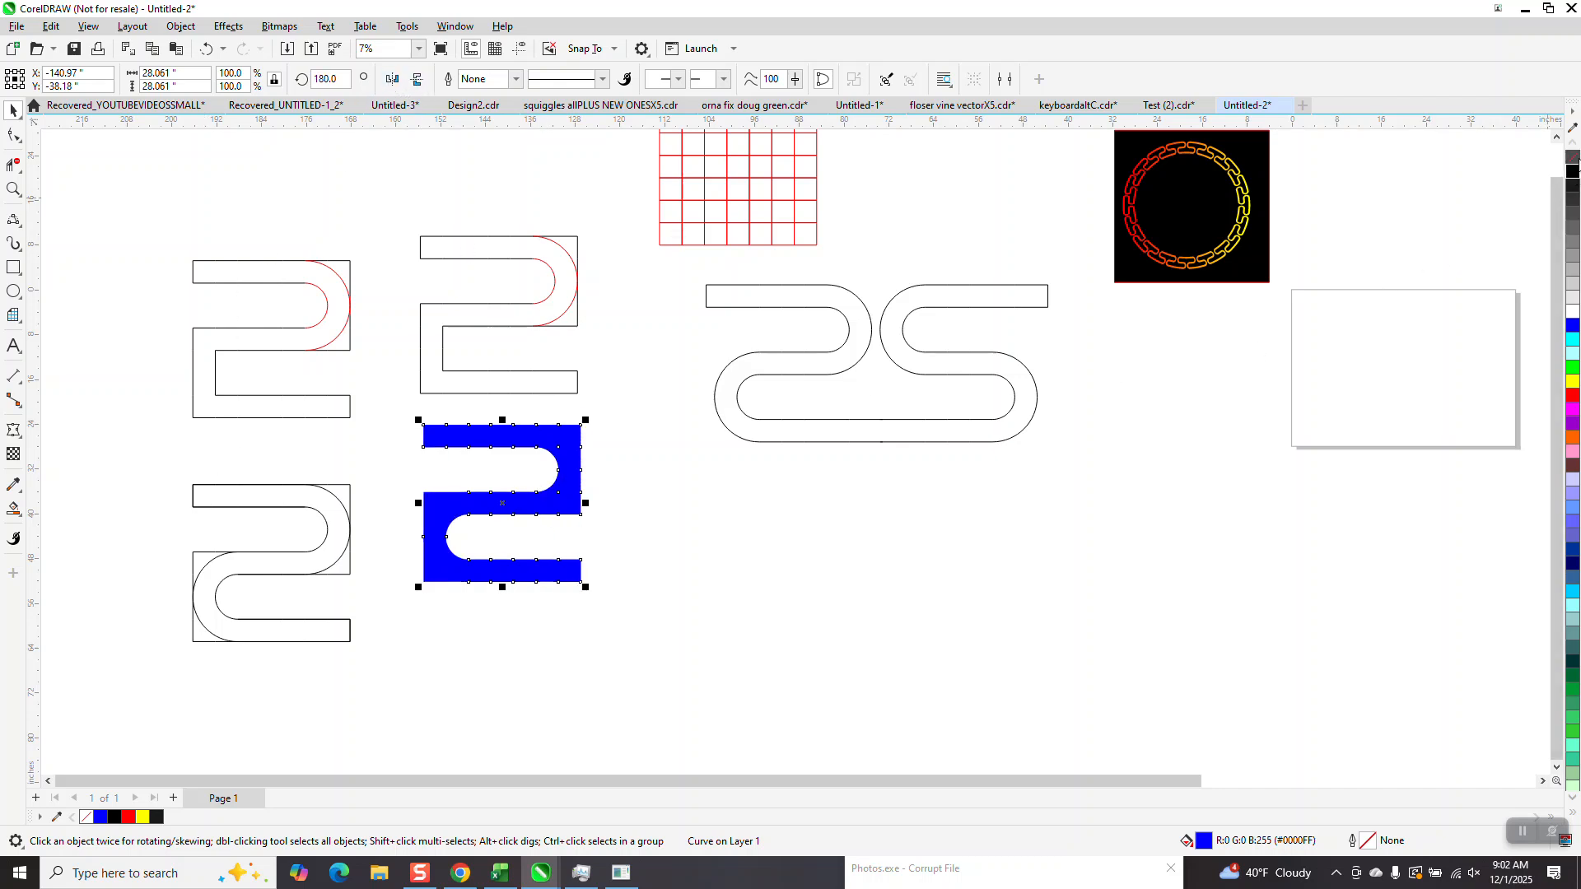
pyautogui.click(1572, 157)
pyautogui.moveTo(398, 392); pyautogui.dragTo(635, 610)
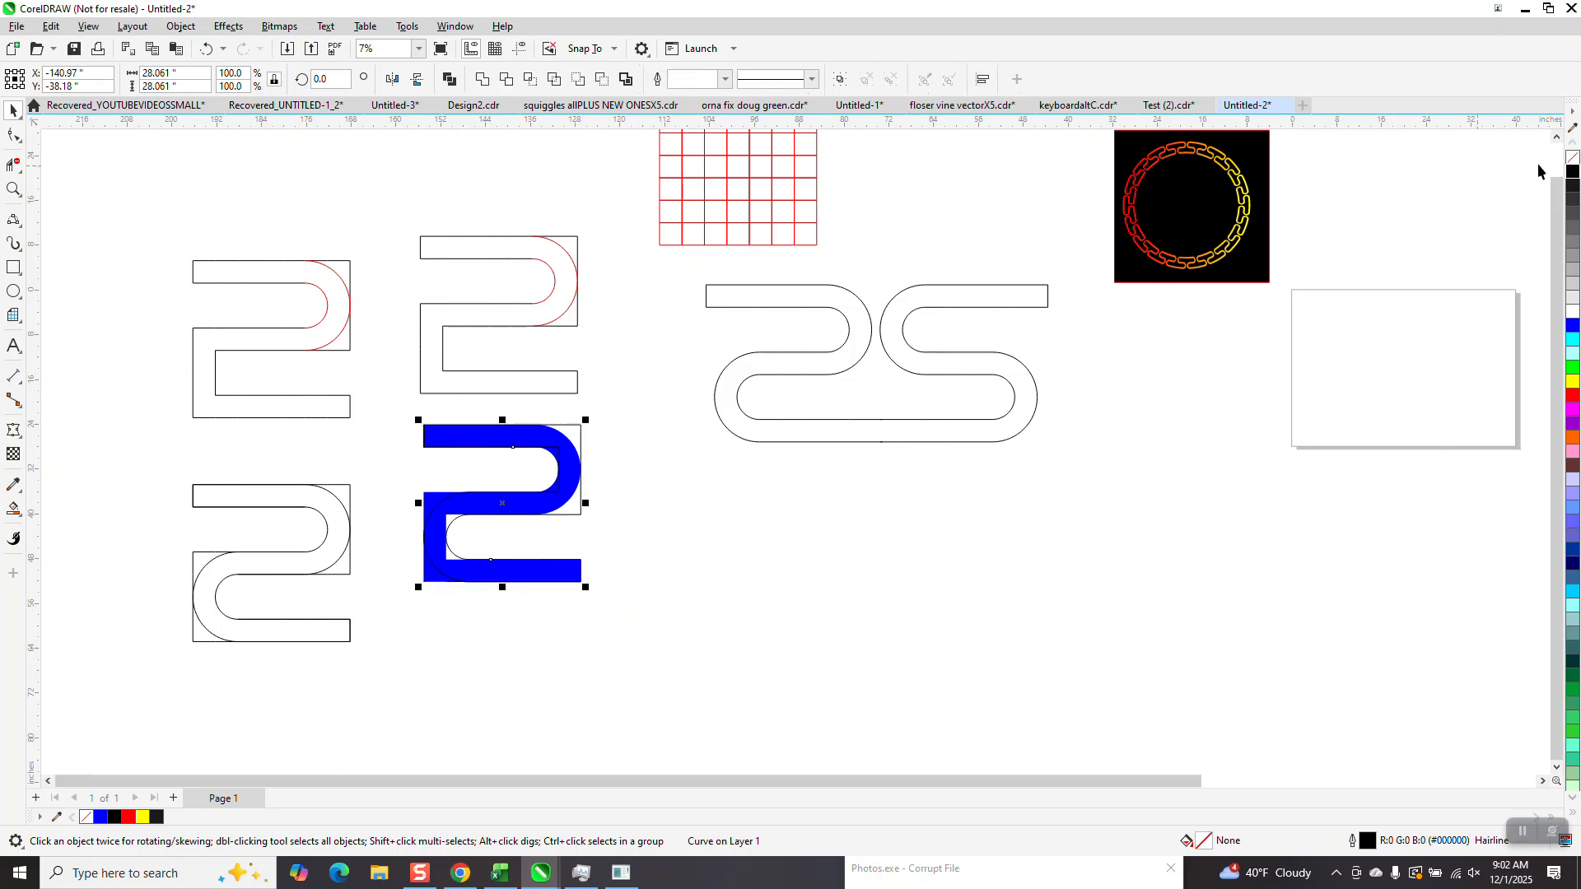
pyautogui.click(1572, 157)
pyautogui.rightClick(1572, 171)
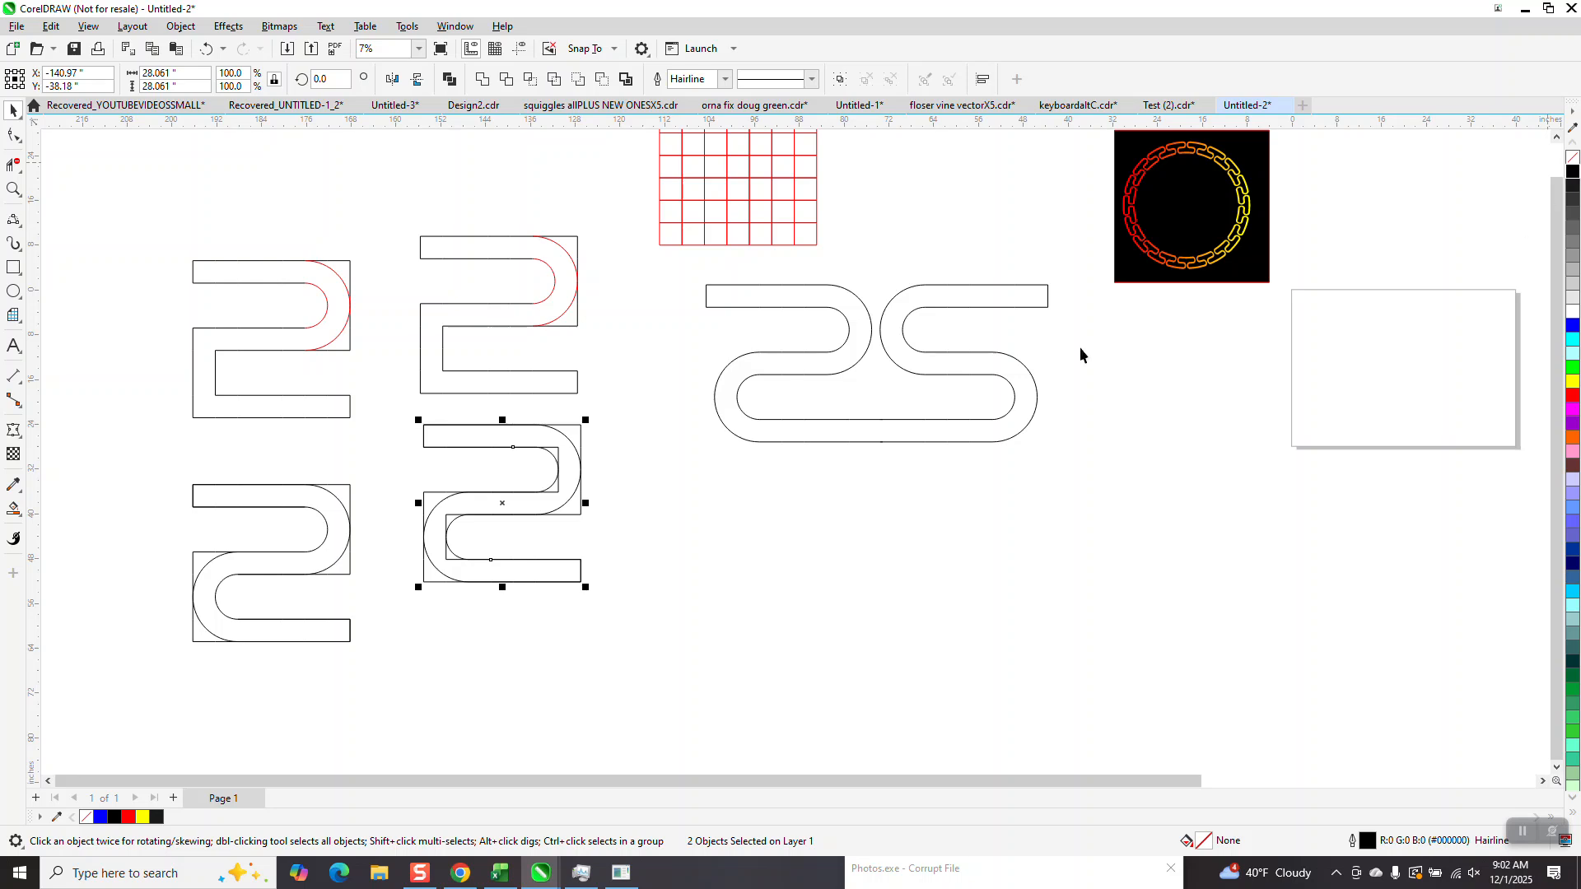
# Step: Remove the square corner segments around the two inner bends of the overlapped S shapes with Virtual Segment Delete
pyautogui.click(13, 190)
pyautogui.click(341, 427)
pyautogui.click(13, 164)
pyautogui.click(770, 379)
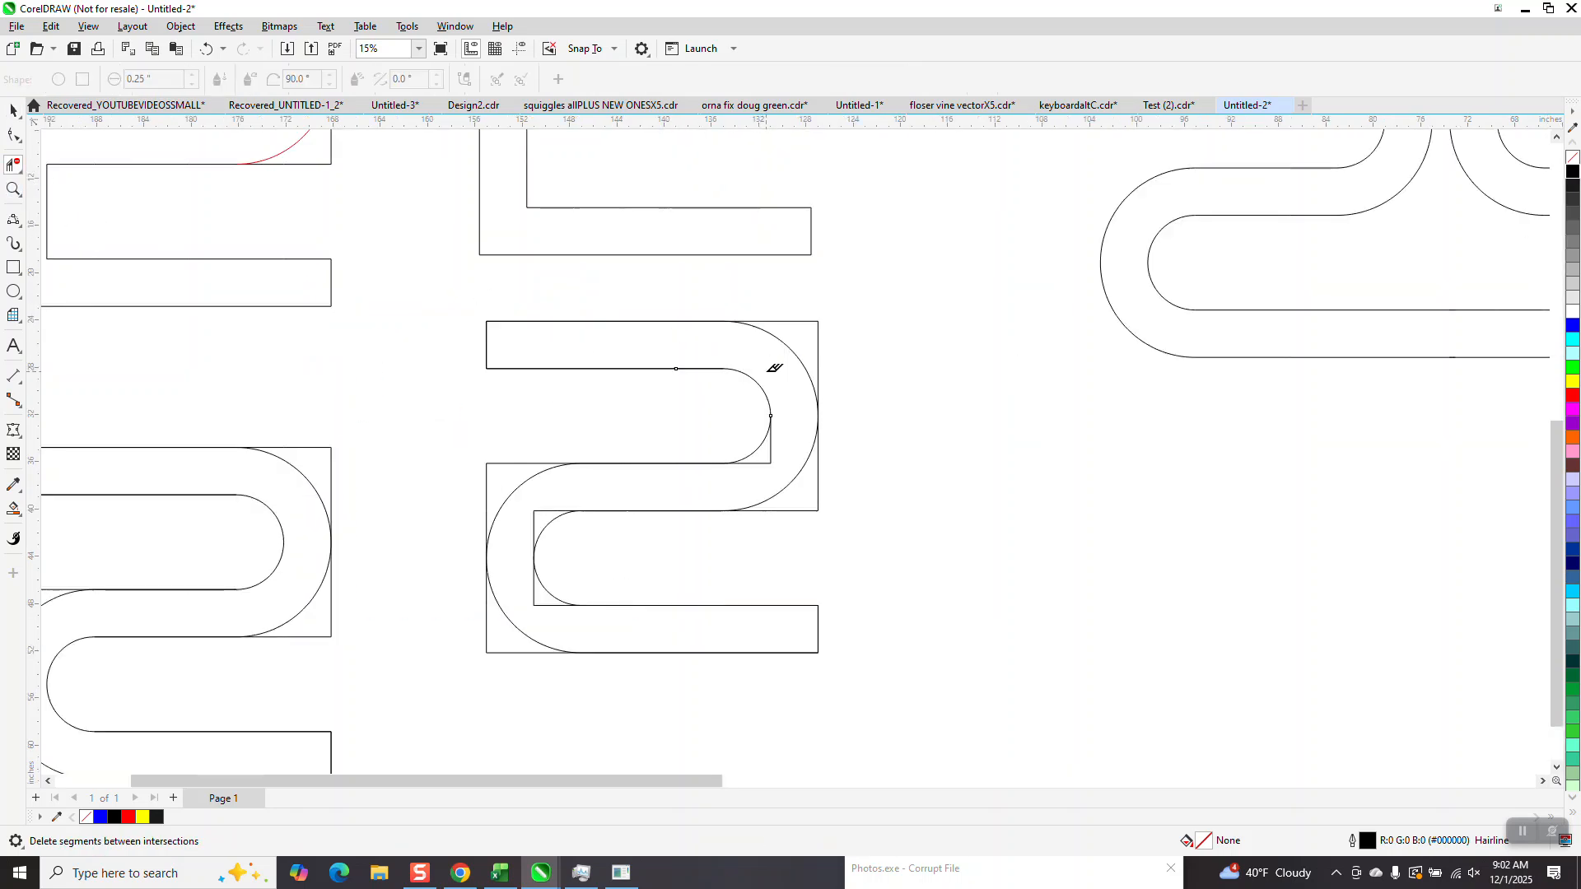
pyautogui.click(772, 452)
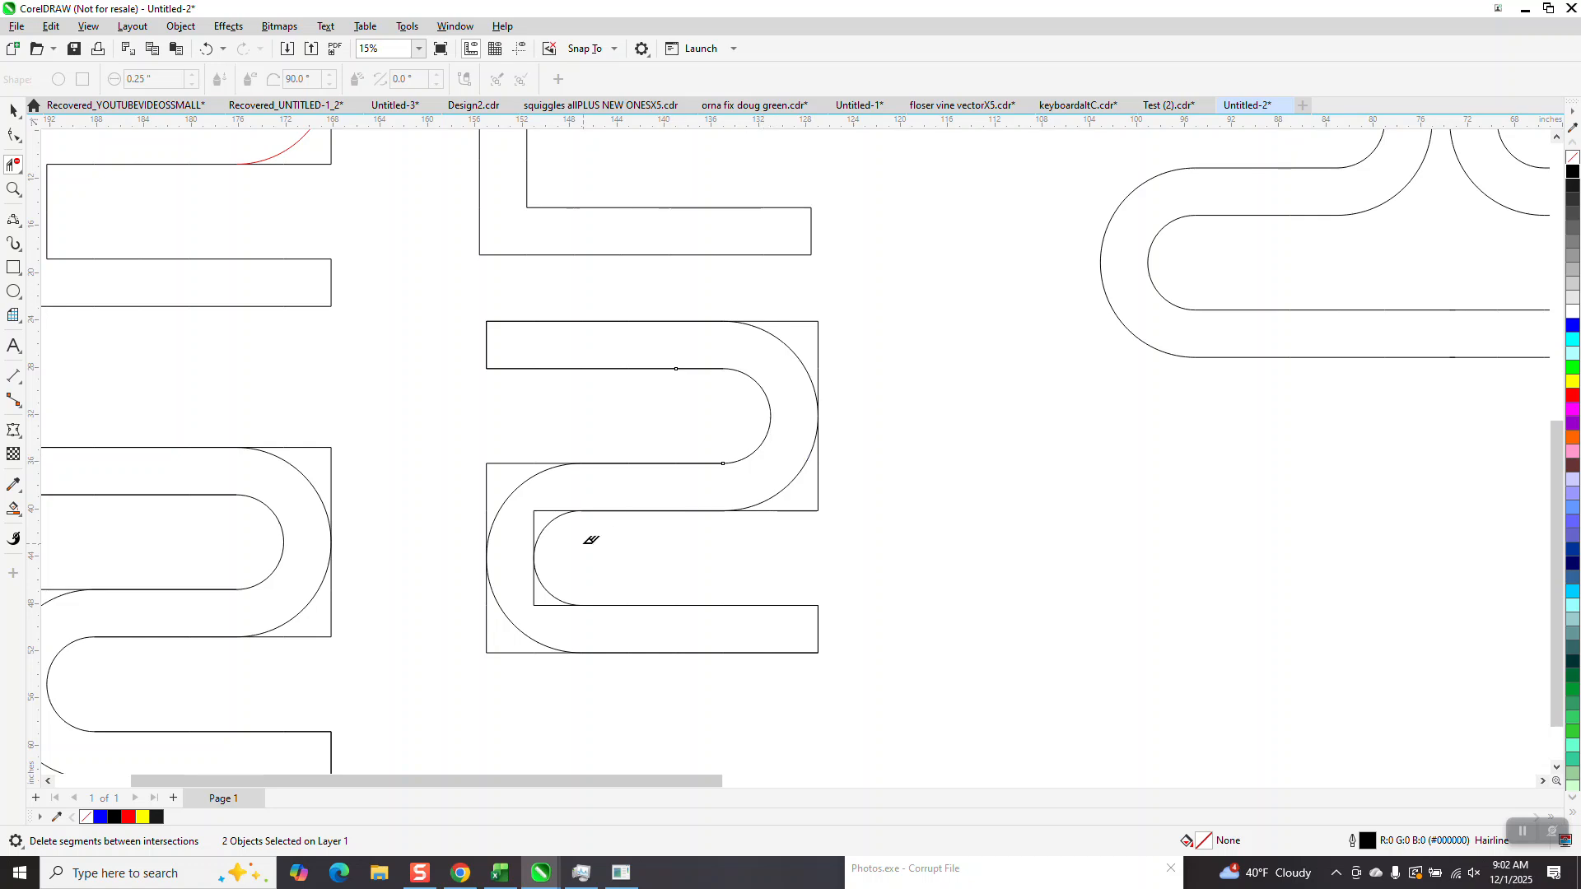
pyautogui.click(549, 507)
pyautogui.click(537, 593)
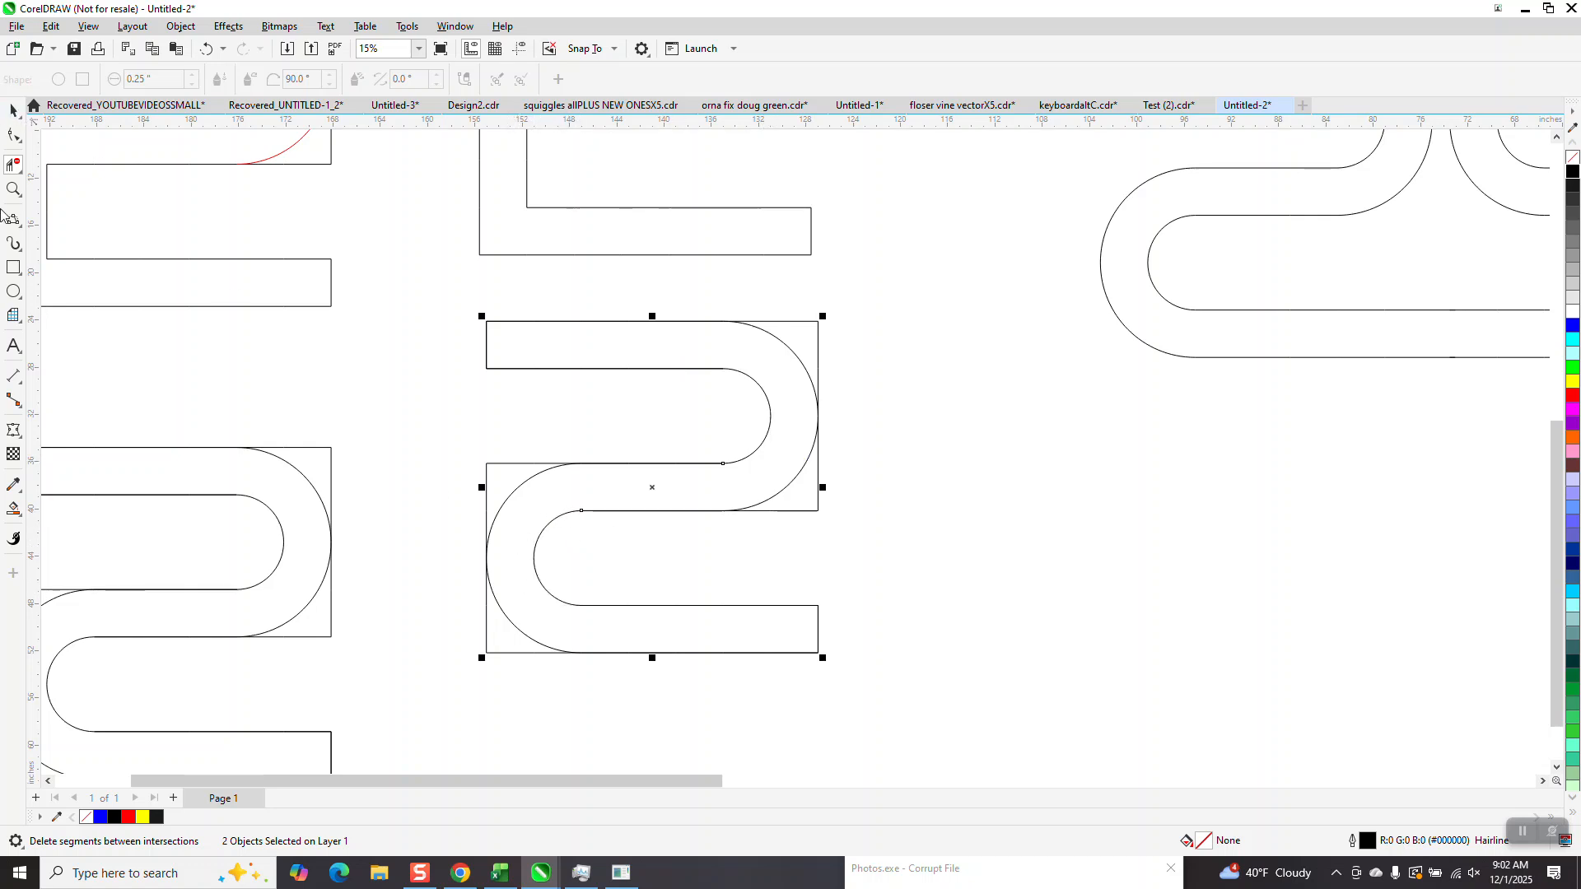
# Step: Smart-fill the S shape, move the filled copy clear of the other outlines, and give it no fill and a black outline
pyautogui.click(14, 509)
pyautogui.click(533, 331)
pyautogui.scroll(-3, 379, 333)
pyautogui.click(12, 111)
pyautogui.moveTo(557, 365); pyautogui.dragTo(988, 484)
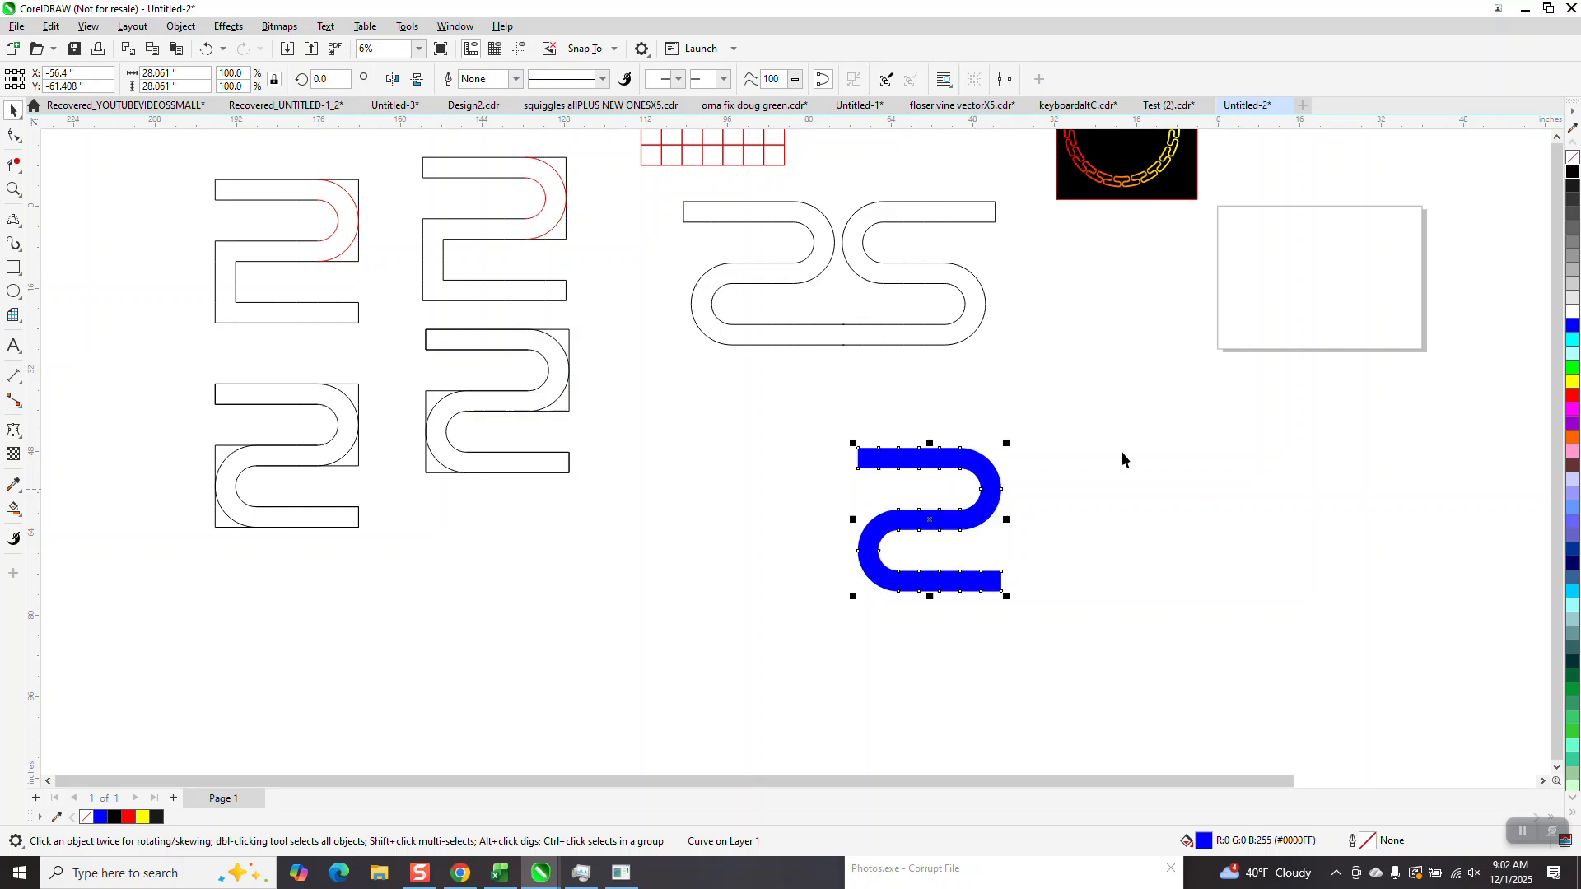
pyautogui.click(1573, 157)
pyautogui.rightClick(1572, 171)
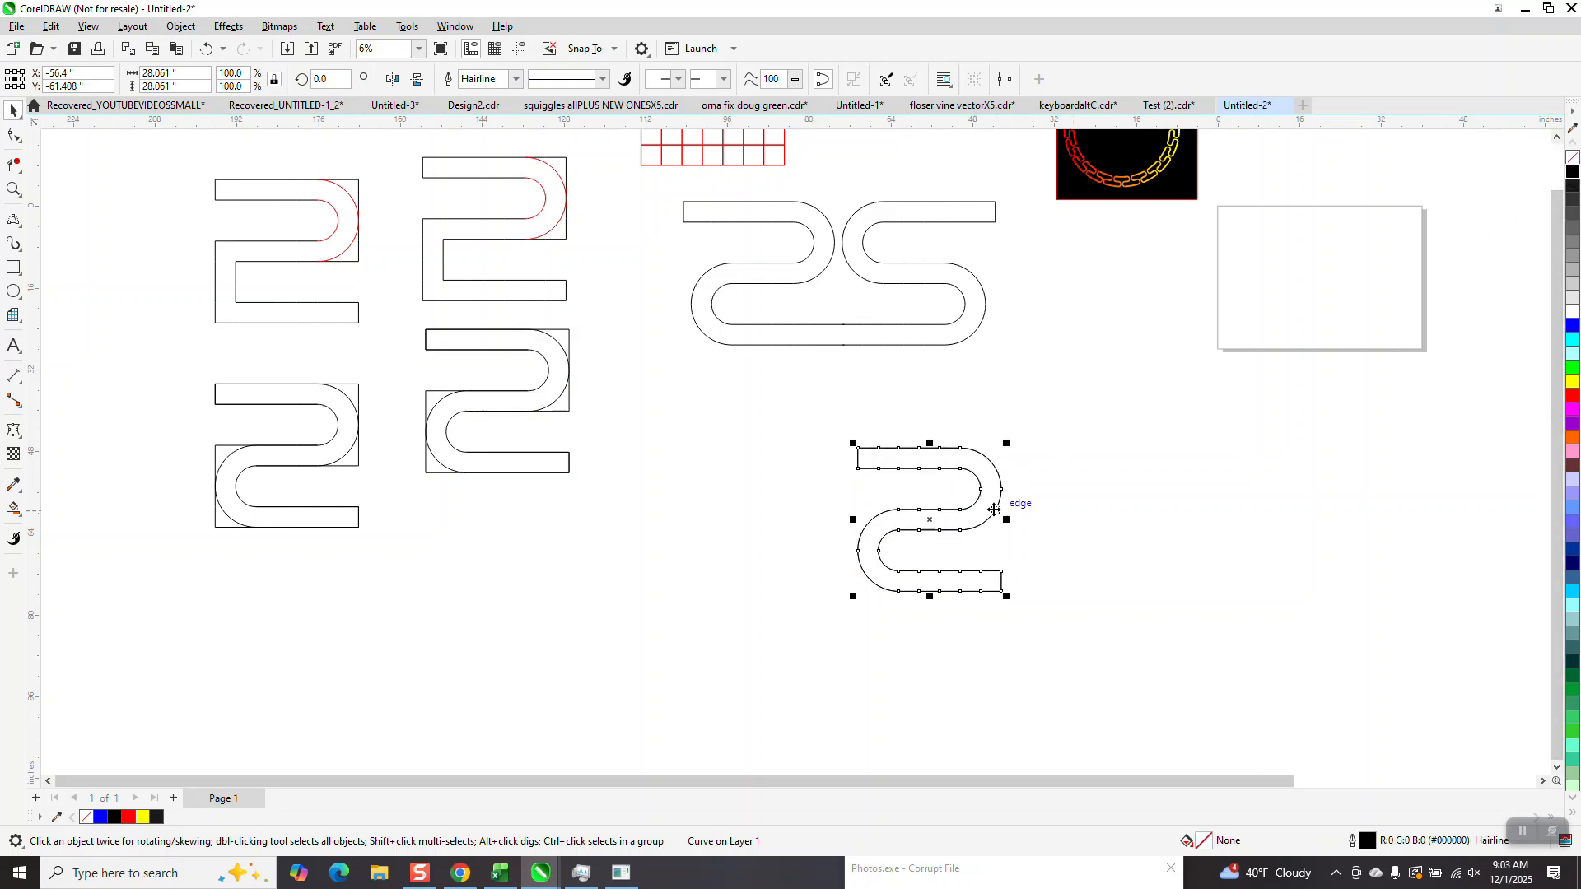
# Step: Mirror a duplicate of the S outline horizontally so that it sits flush against the original's left side
pyautogui.moveTo(1008, 517); pyautogui.dragTo(710, 519)
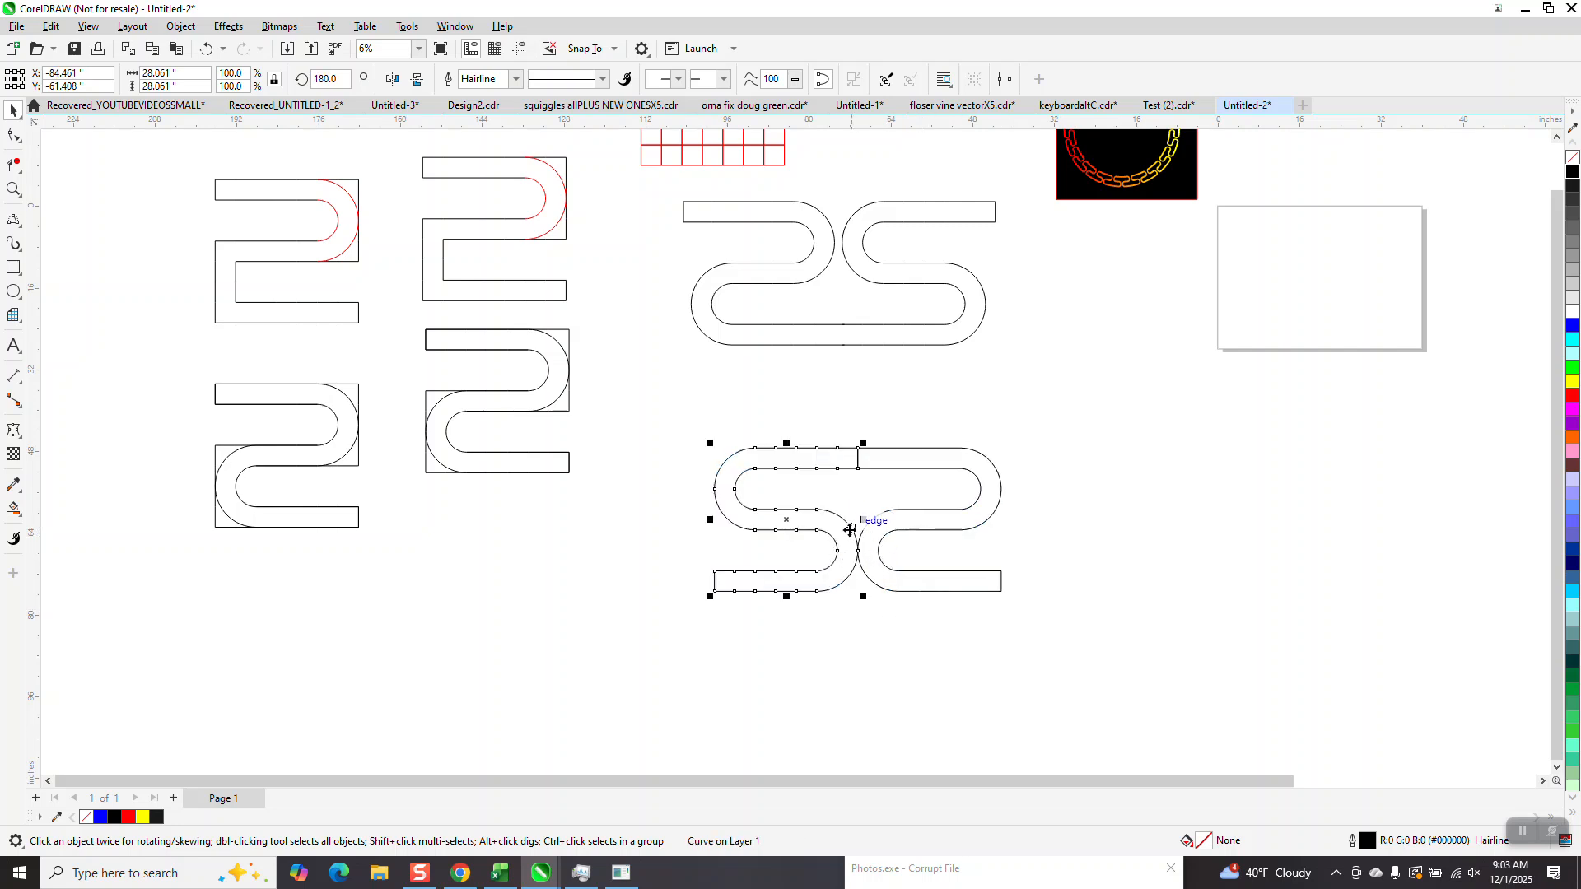
pyautogui.scroll(-1, 906, 520)
pyautogui.click(460, 177)
pyautogui.click(545, 80)
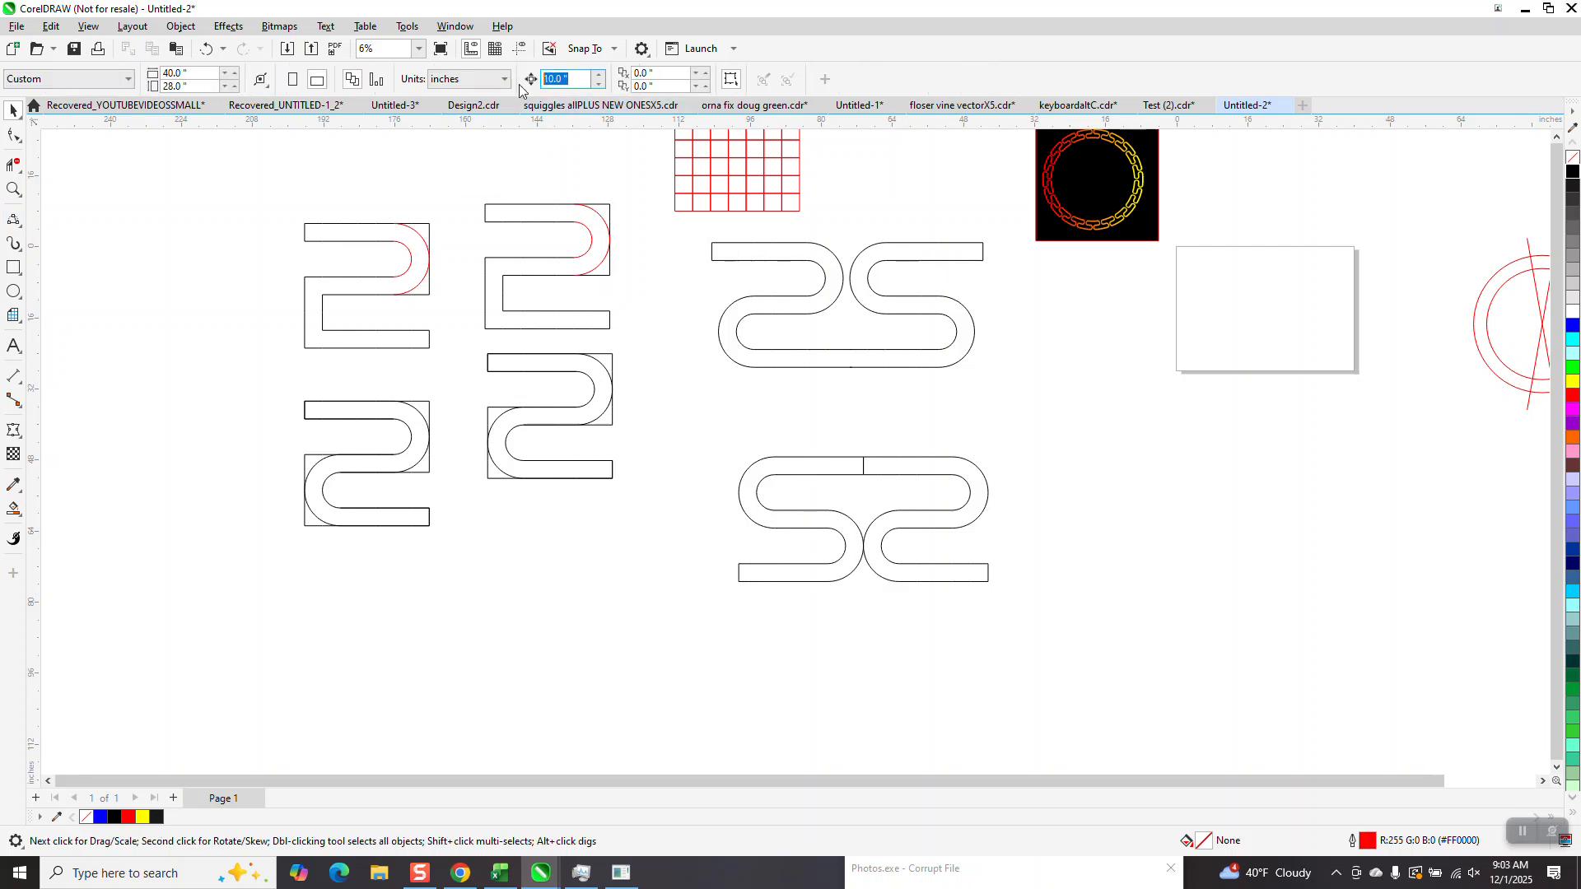
# Step: Scale the mirrored pair down together to about 10.7 by 5.4 inches and place it on the page
pyautogui.moveTo(704, 397); pyautogui.dragTo(1116, 716)
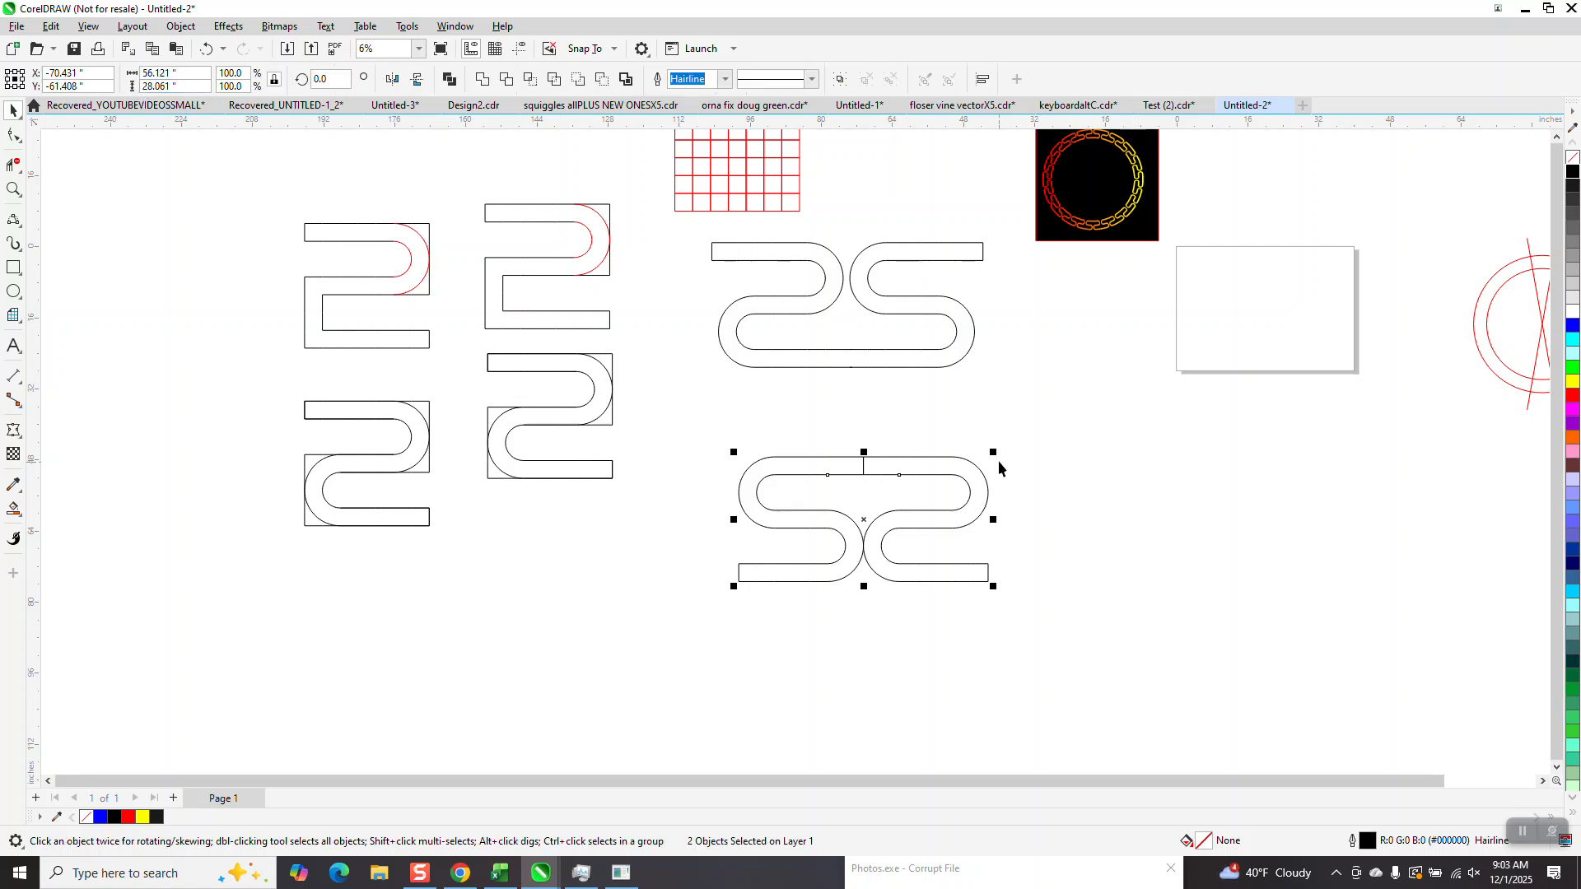
pyautogui.moveTo(993, 452); pyautogui.dragTo(1187, 317)
pyautogui.click(14, 190)
pyautogui.click(13, 109)
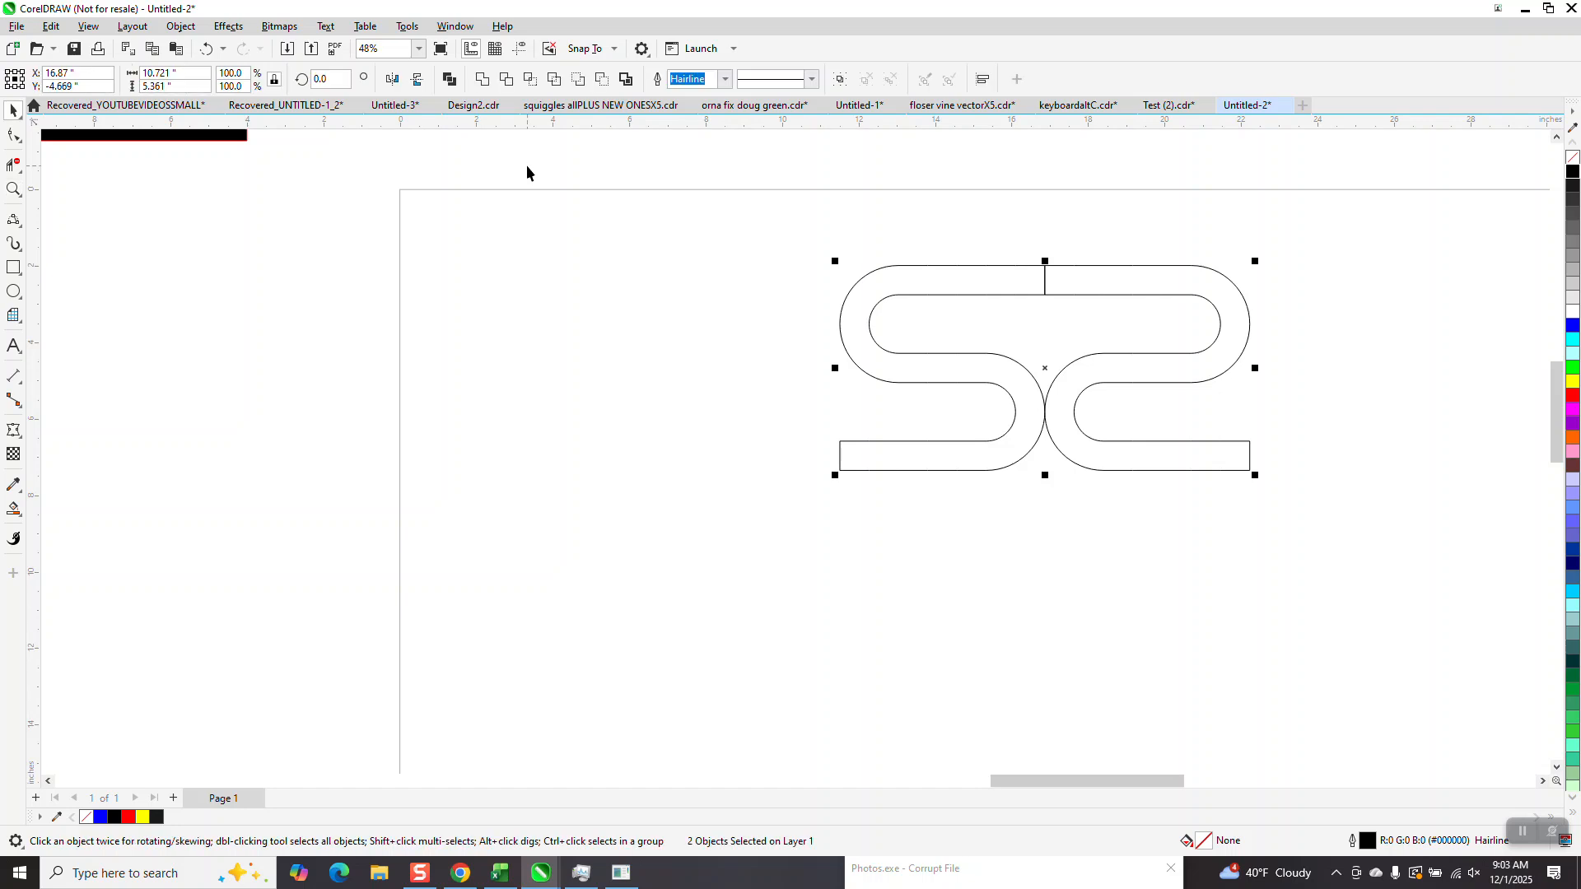
# Step: Set the nudge distance to 0.5 inches and nudge the left S outline left once to open a gap
pyautogui.click(585, 137)
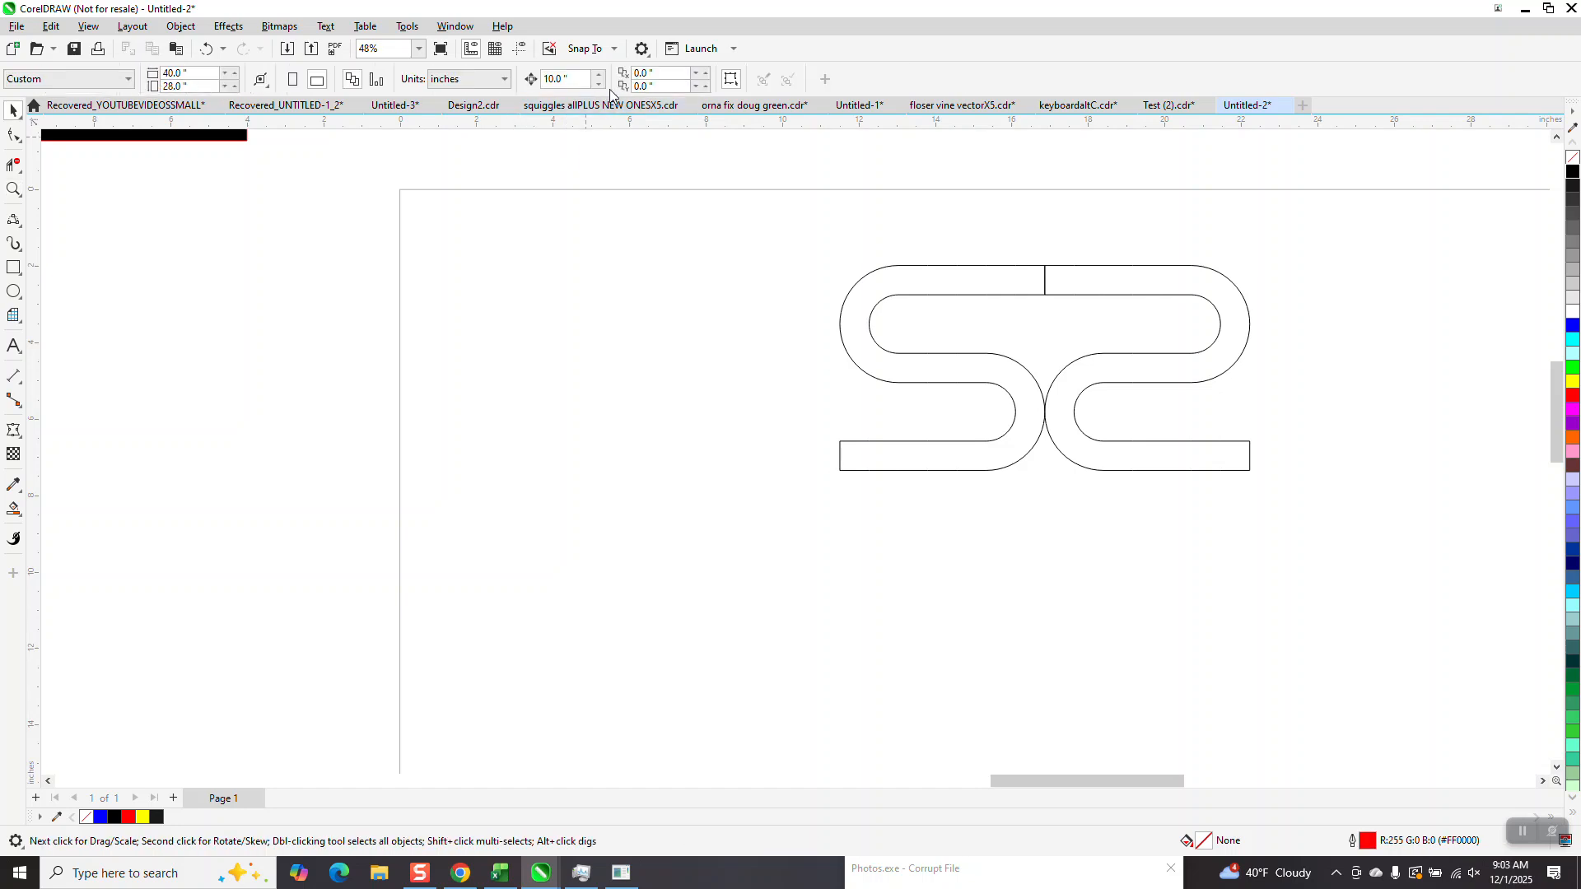
pyautogui.write('.5')
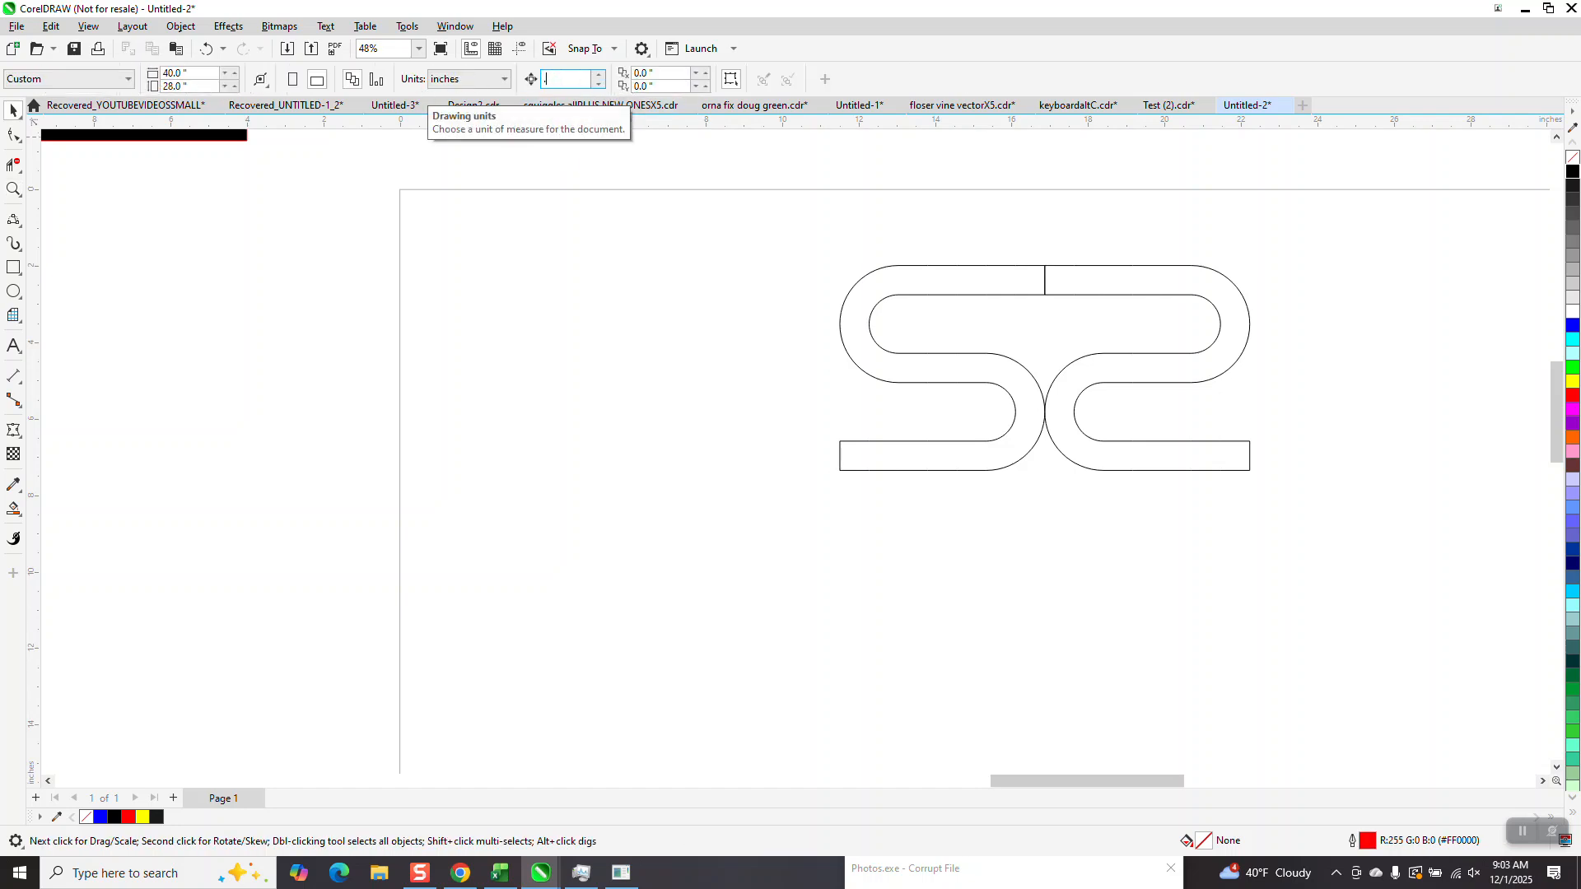
pyautogui.click(899, 271)
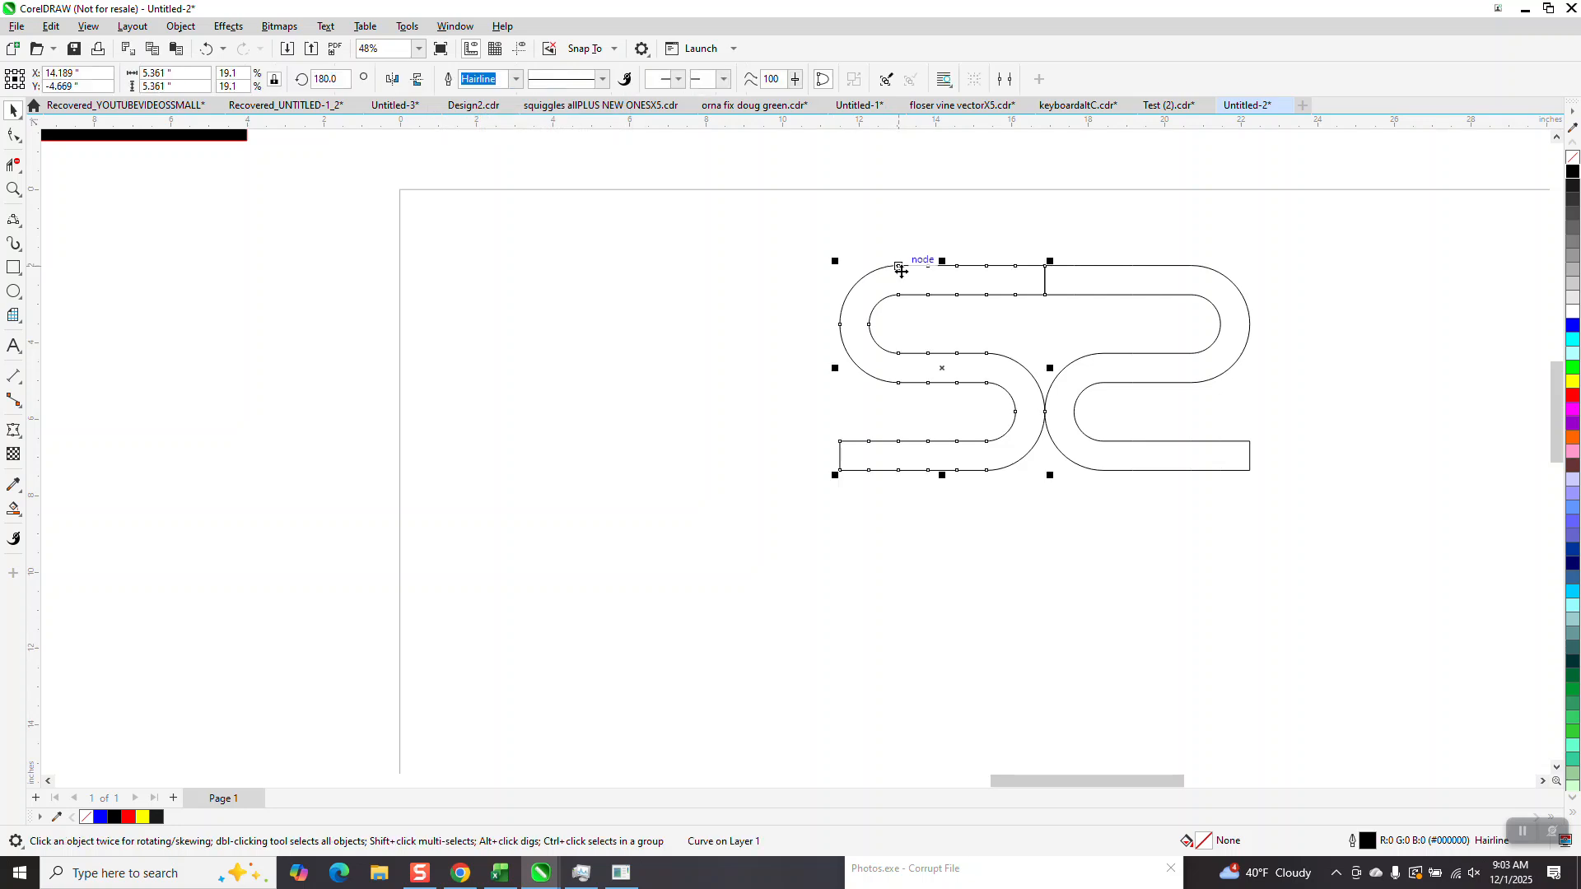
pyautogui.press('Down')
pyautogui.press('Up')
pyautogui.press('Left')
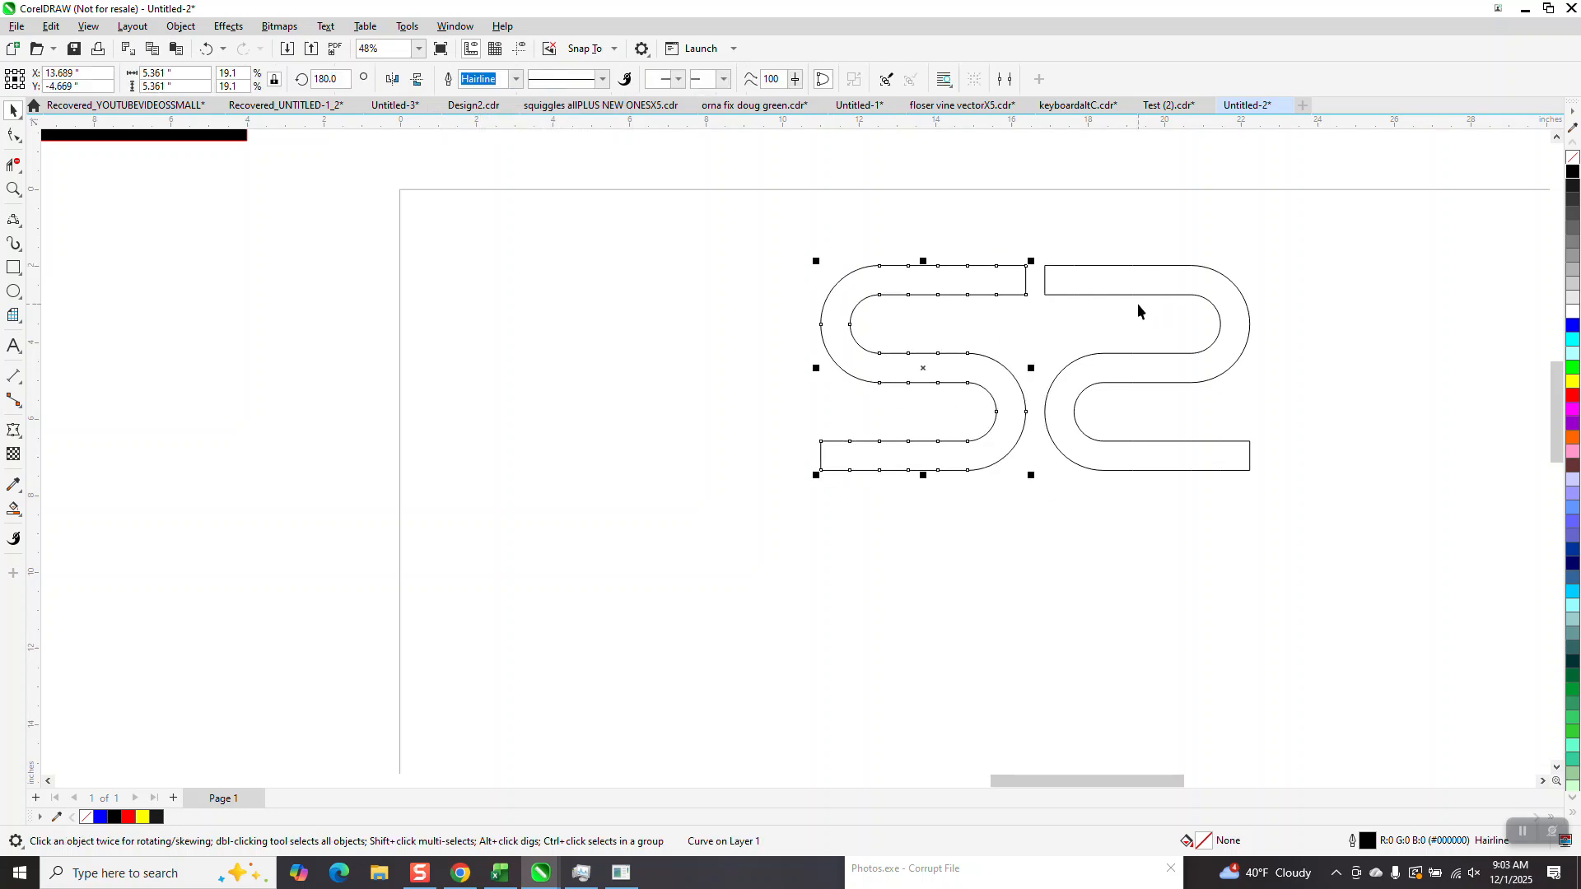
# Step: Stretch the left shape's upper end nodes about 0.9 inches into the right shape and delete the crossing end segments
pyautogui.click(10, 191)
pyautogui.moveTo(929, 244); pyautogui.dragTo(1168, 406)
pyautogui.click(12, 135)
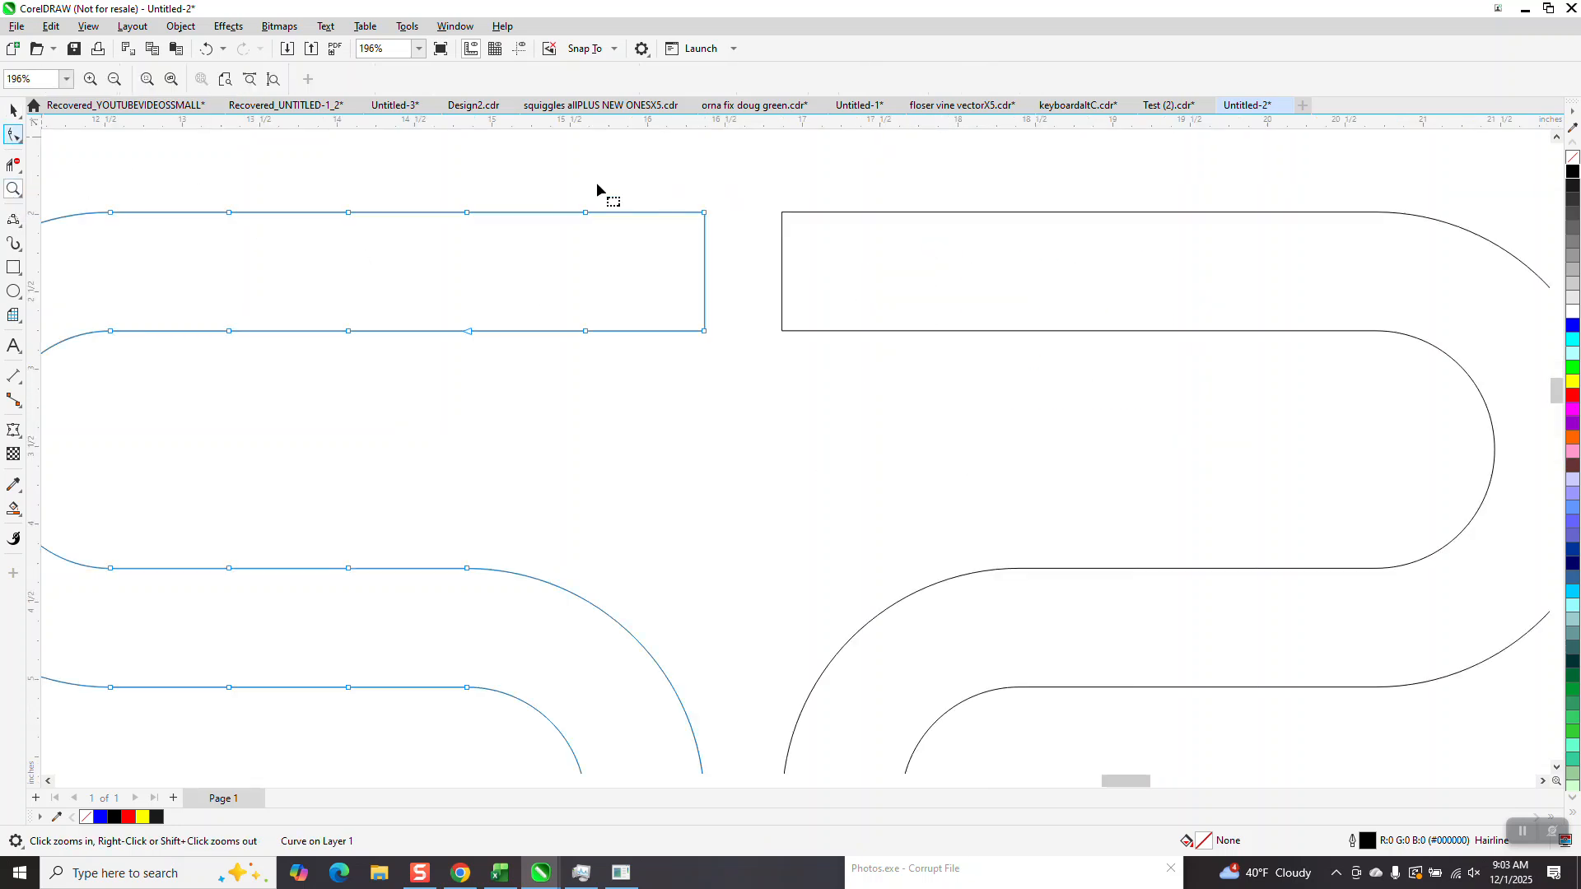
pyautogui.moveTo(668, 162); pyautogui.dragTo(844, 331)
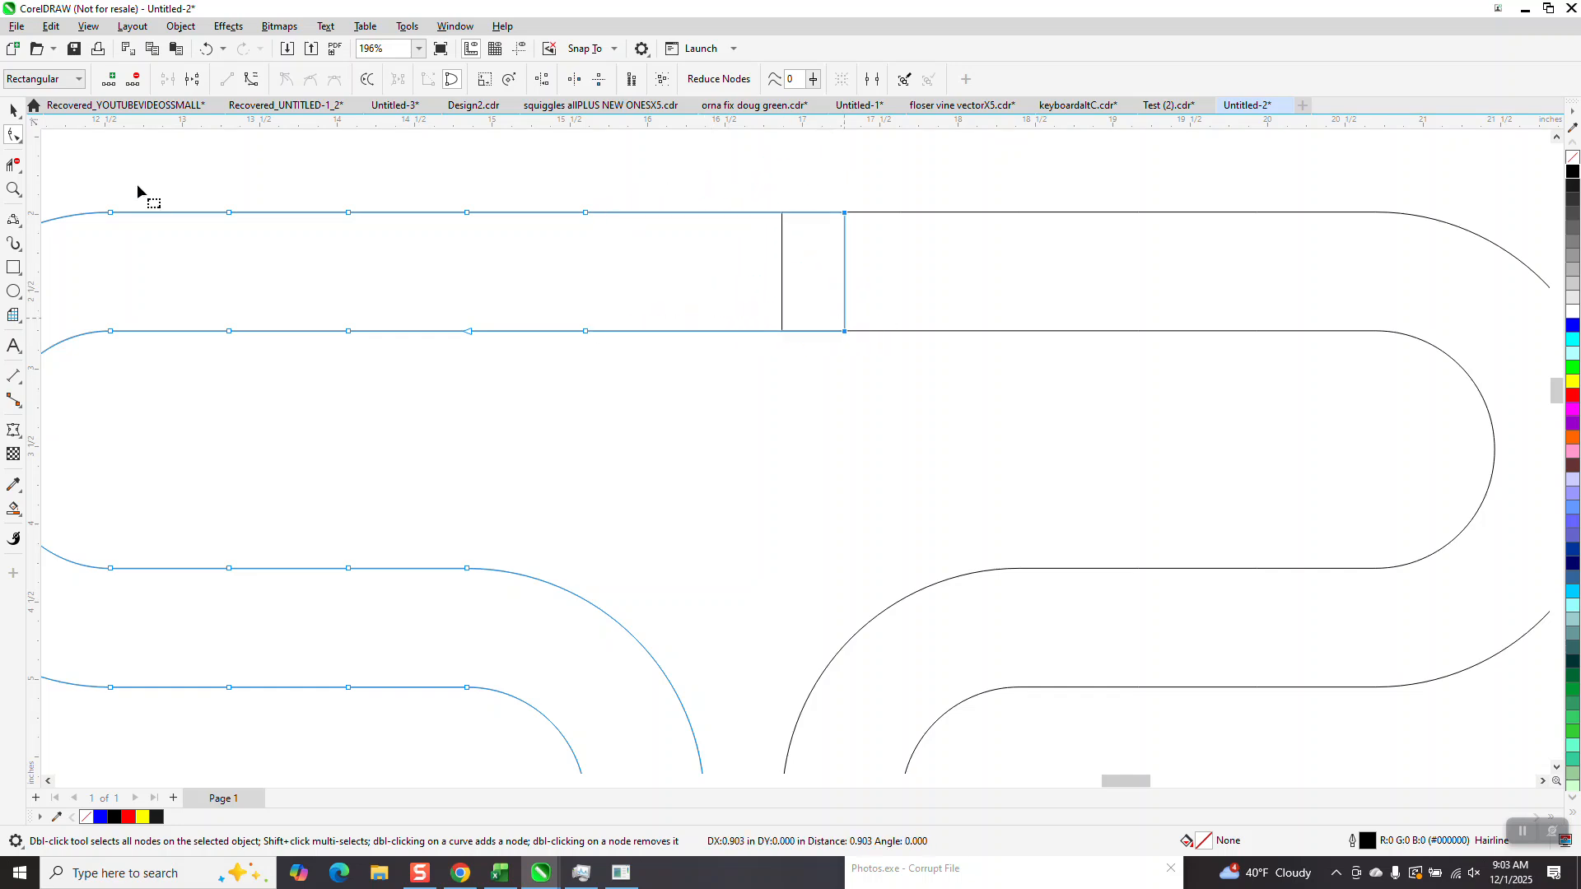
pyautogui.click(14, 165)
pyautogui.moveTo(904, 288); pyautogui.dragTo(900, 289)
pyautogui.scroll(-5, 716, 247)
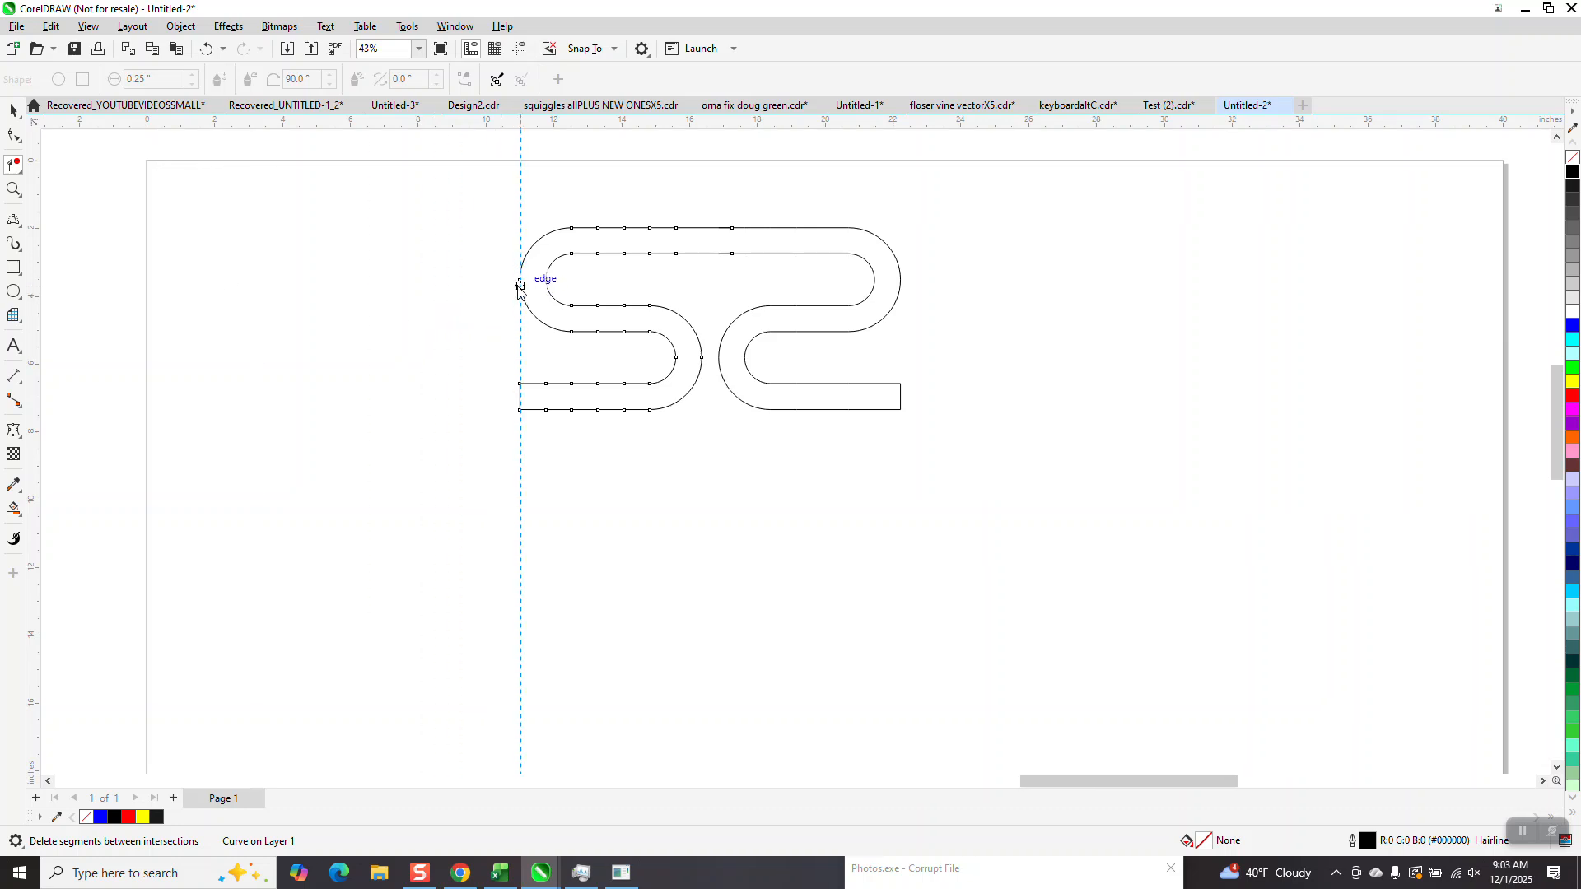
# Step: Extend the lower end of the left shape 0.5 inches outward to the left by moving its two end nodes
pyautogui.click(14, 136)
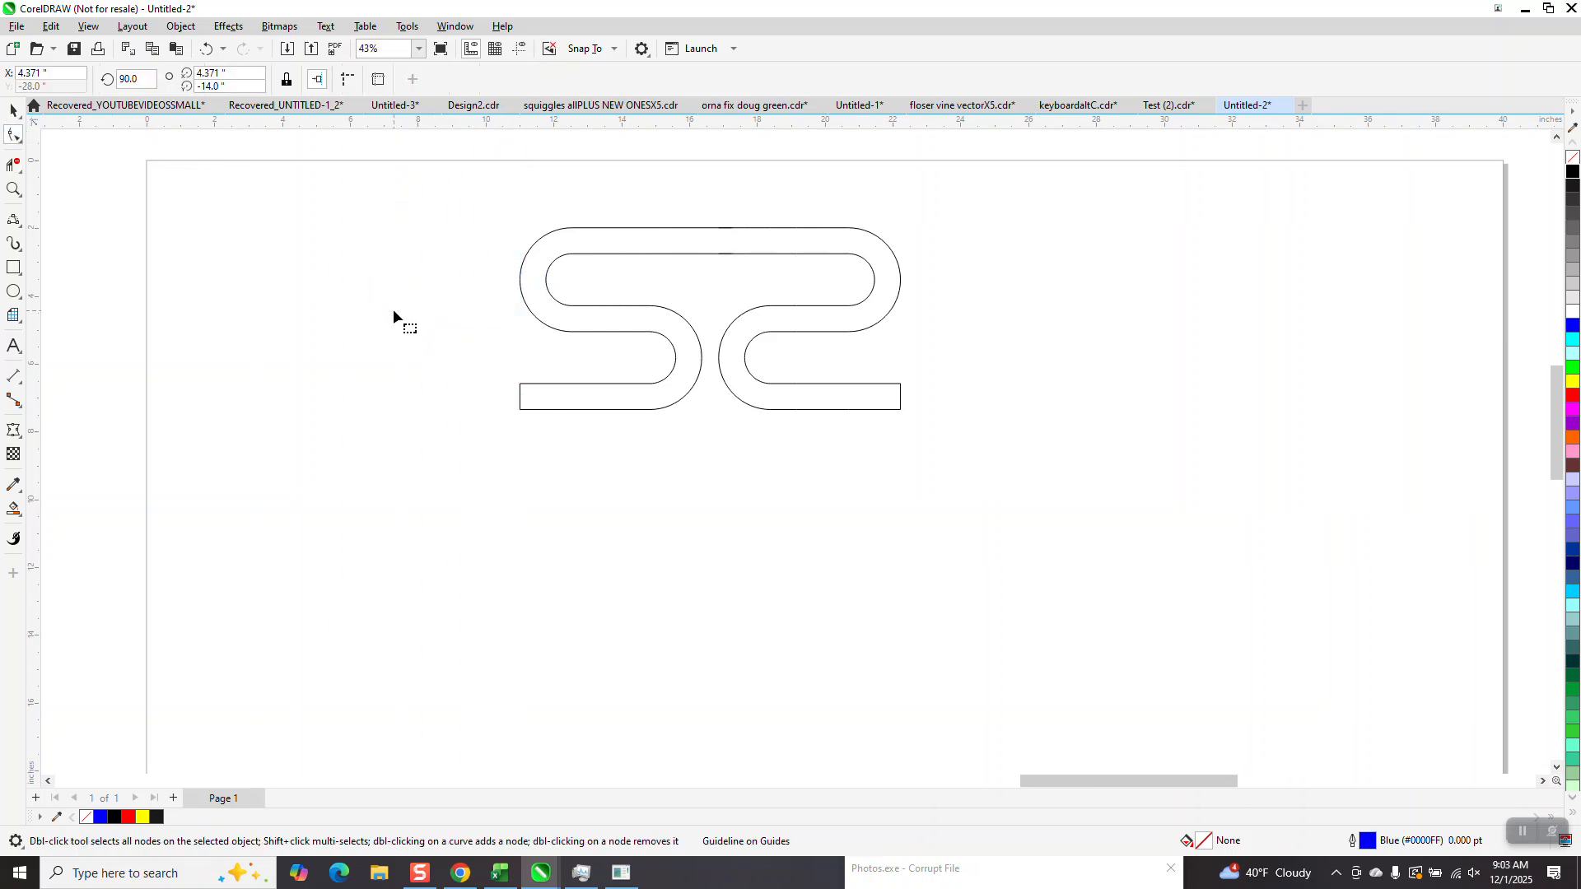
pyautogui.click(14, 188)
pyautogui.moveTo(399, 311); pyautogui.dragTo(683, 531)
pyautogui.click(15, 138)
pyautogui.click(780, 357)
pyautogui.moveTo(701, 323); pyautogui.dragTo(793, 478)
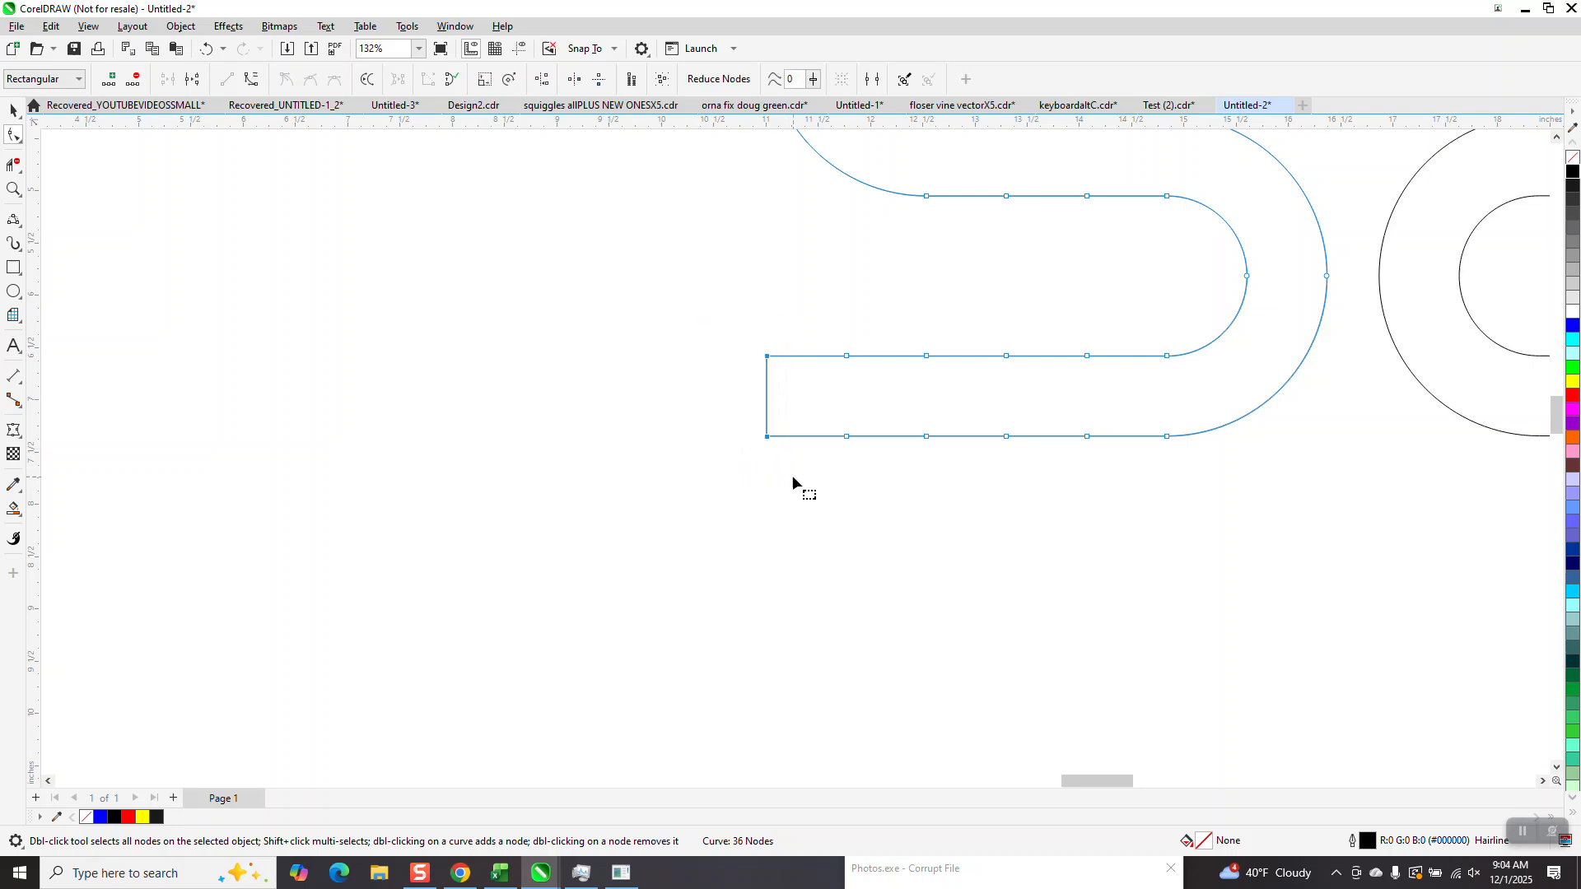
pyautogui.press('Left')
pyautogui.scroll(-1, 102, 466)
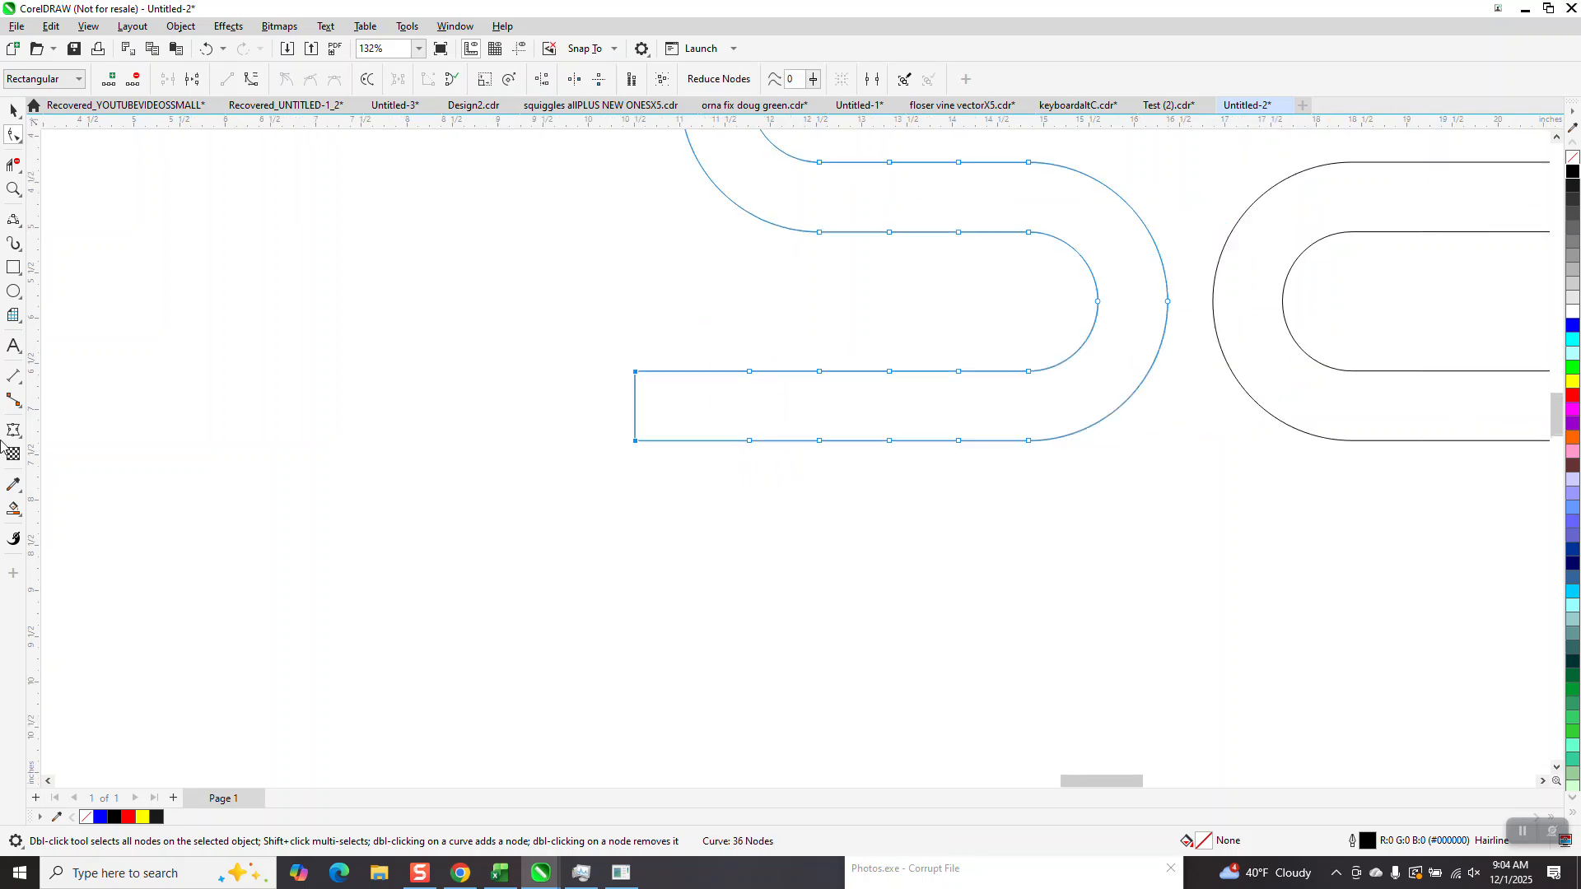
pyautogui.scroll(-3, 222, 387)
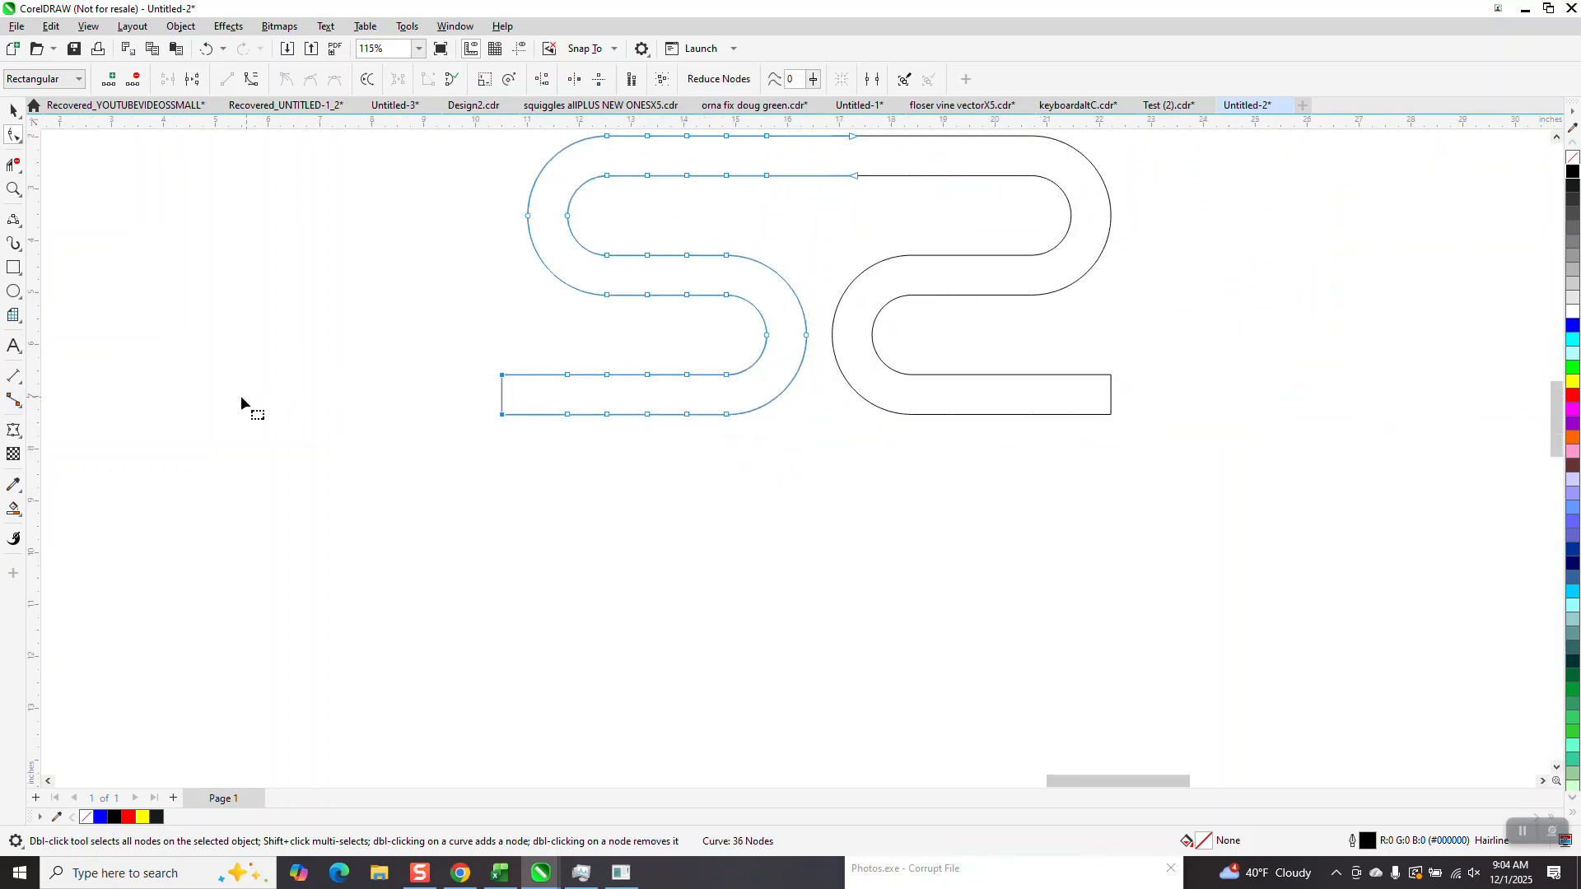
# Step: Extend the lower end of the right shape 0.5 inches outward to the right by moving its two end nodes
pyautogui.click(773, 420)
pyautogui.moveTo(785, 375); pyautogui.dragTo(783, 435)
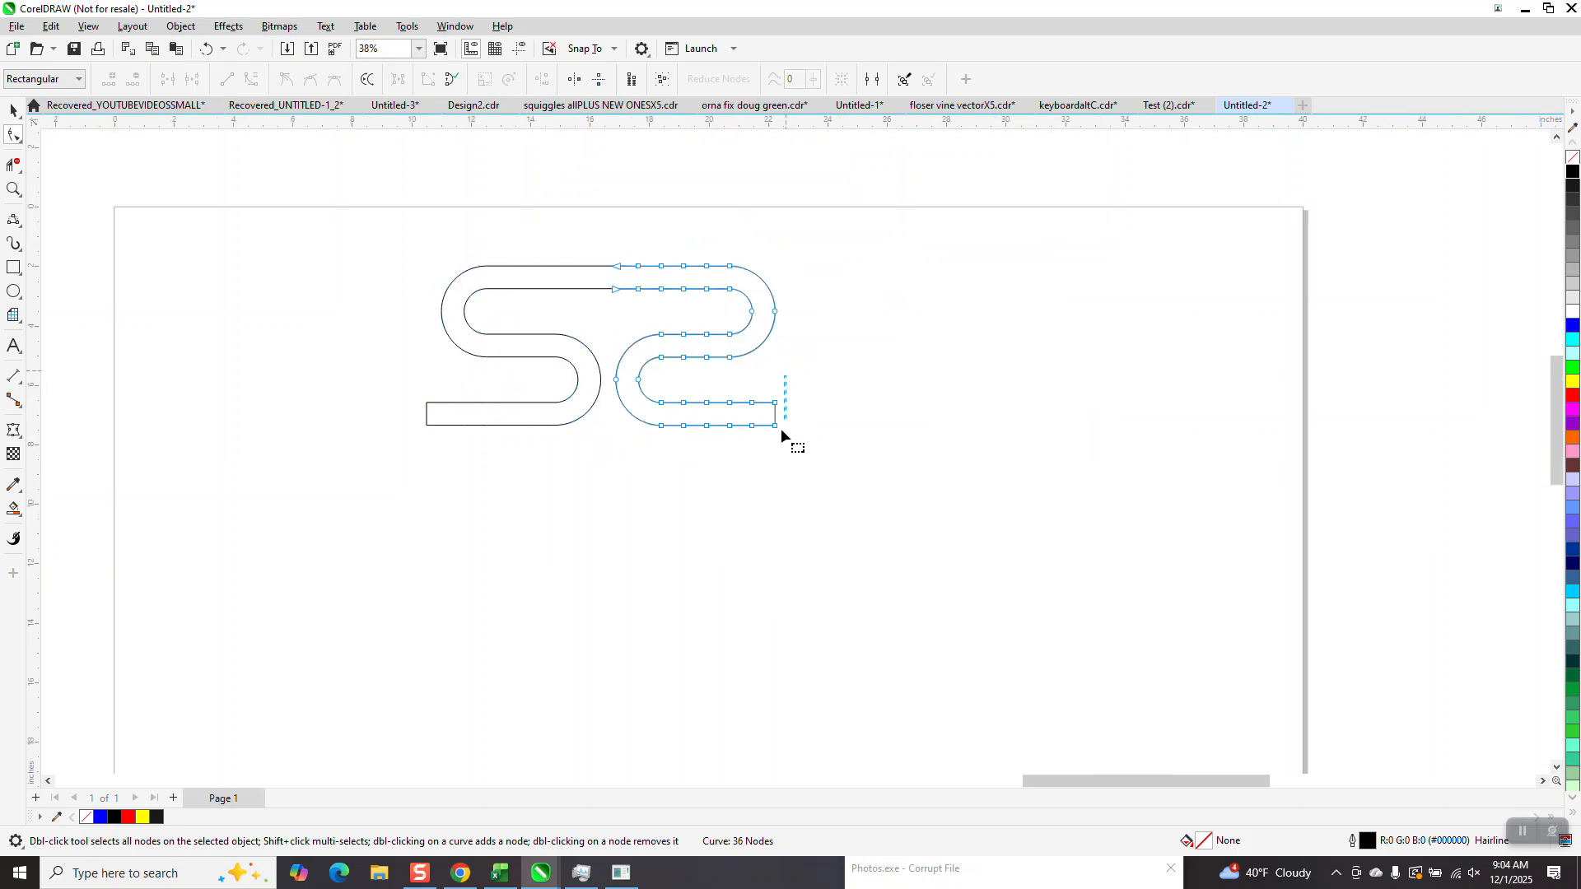
pyautogui.press('Right')
pyautogui.press('Right')
pyautogui.press('Right')
pyautogui.press('Right')
pyautogui.press('Right')
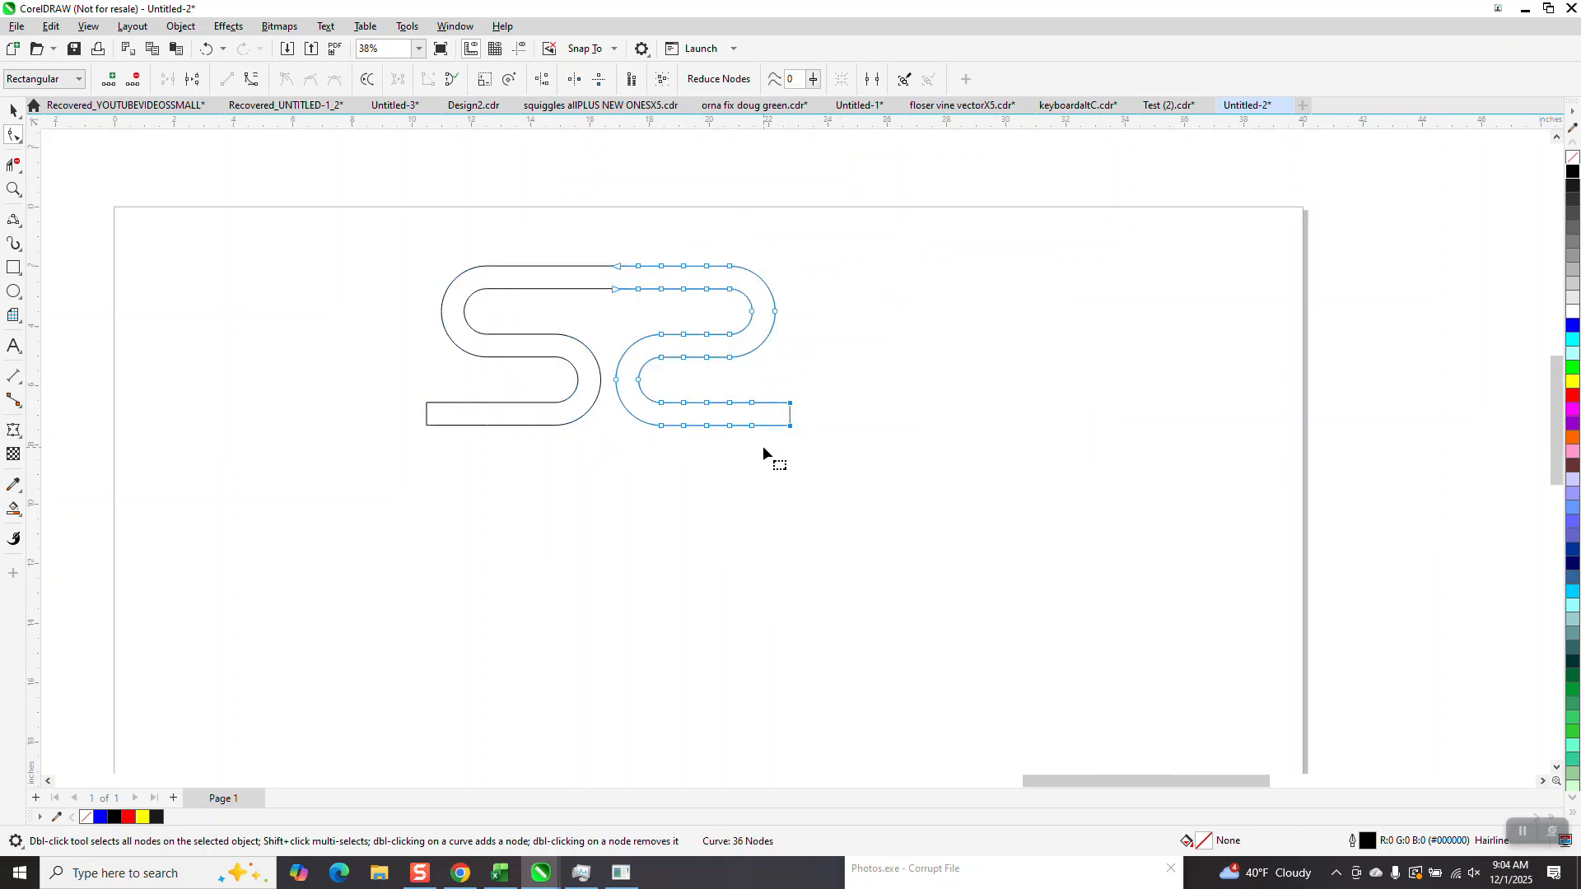
# Step: Smart-fill the joined link outline in blue and move the filled shape below the outlines
pyautogui.click(10, 111)
pyautogui.moveTo(388, 198); pyautogui.dragTo(925, 459)
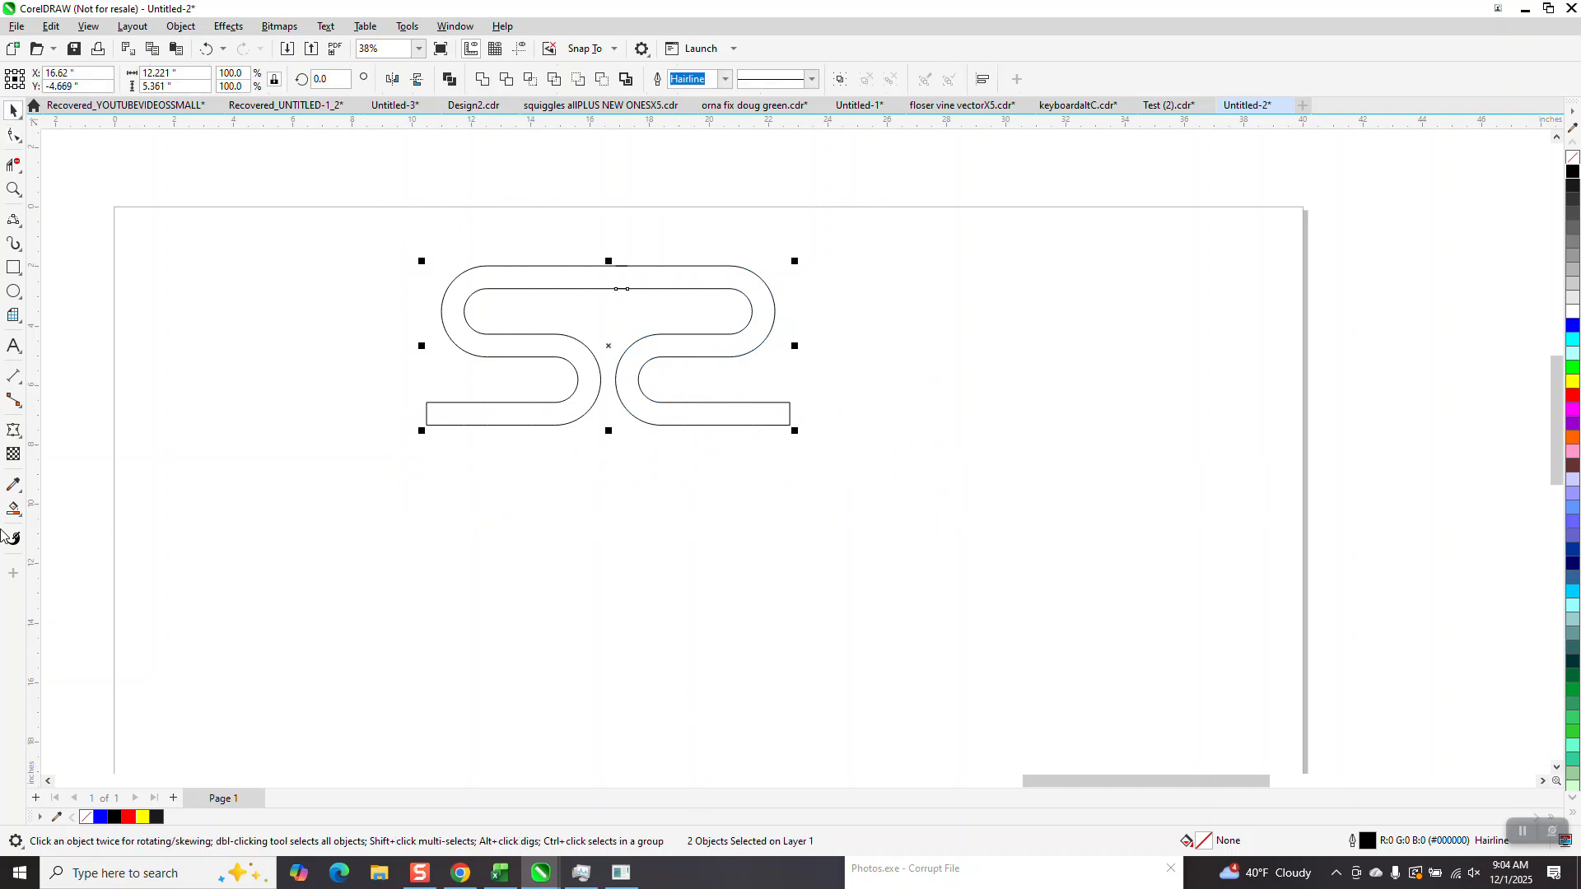
pyautogui.click(14, 509)
pyautogui.click(580, 277)
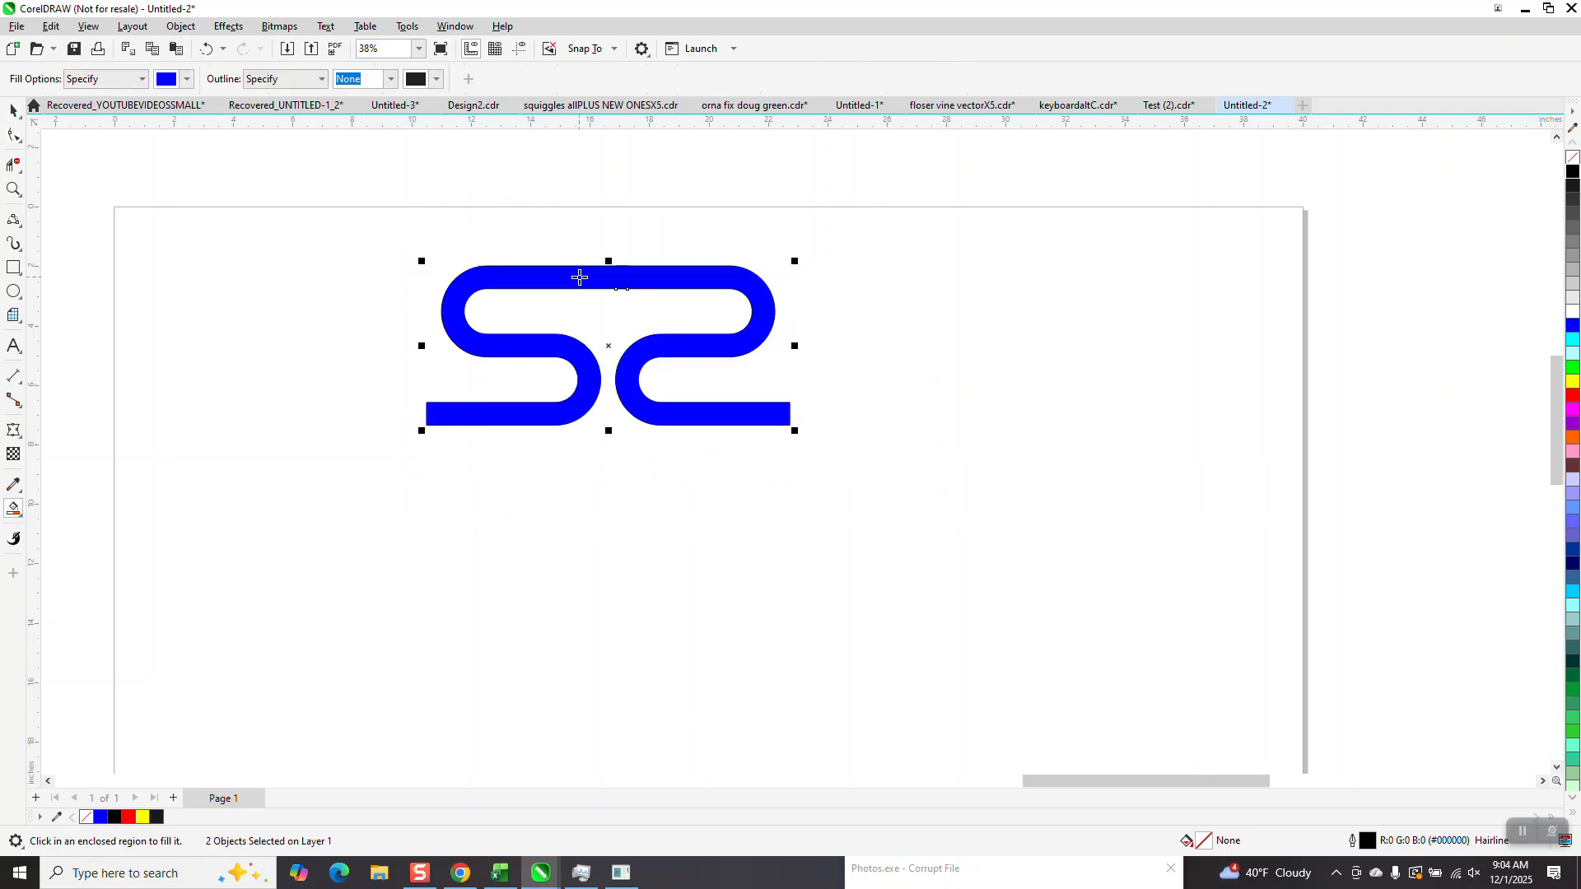
pyautogui.click(12, 110)
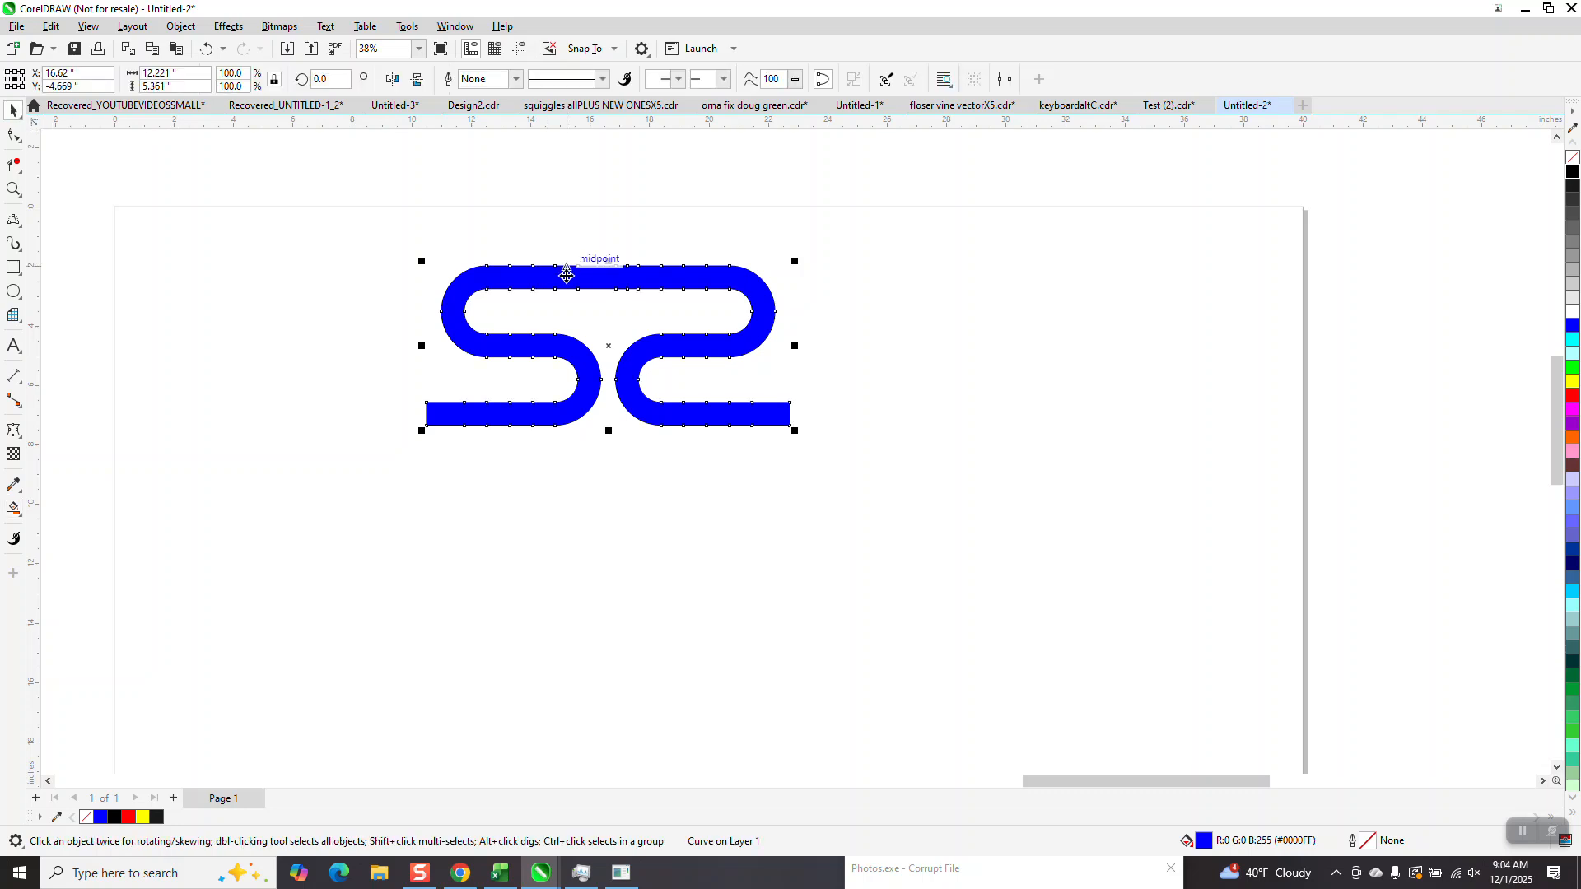
pyautogui.moveTo(600, 273); pyautogui.dragTo(638, 559)
pyautogui.click(654, 395)
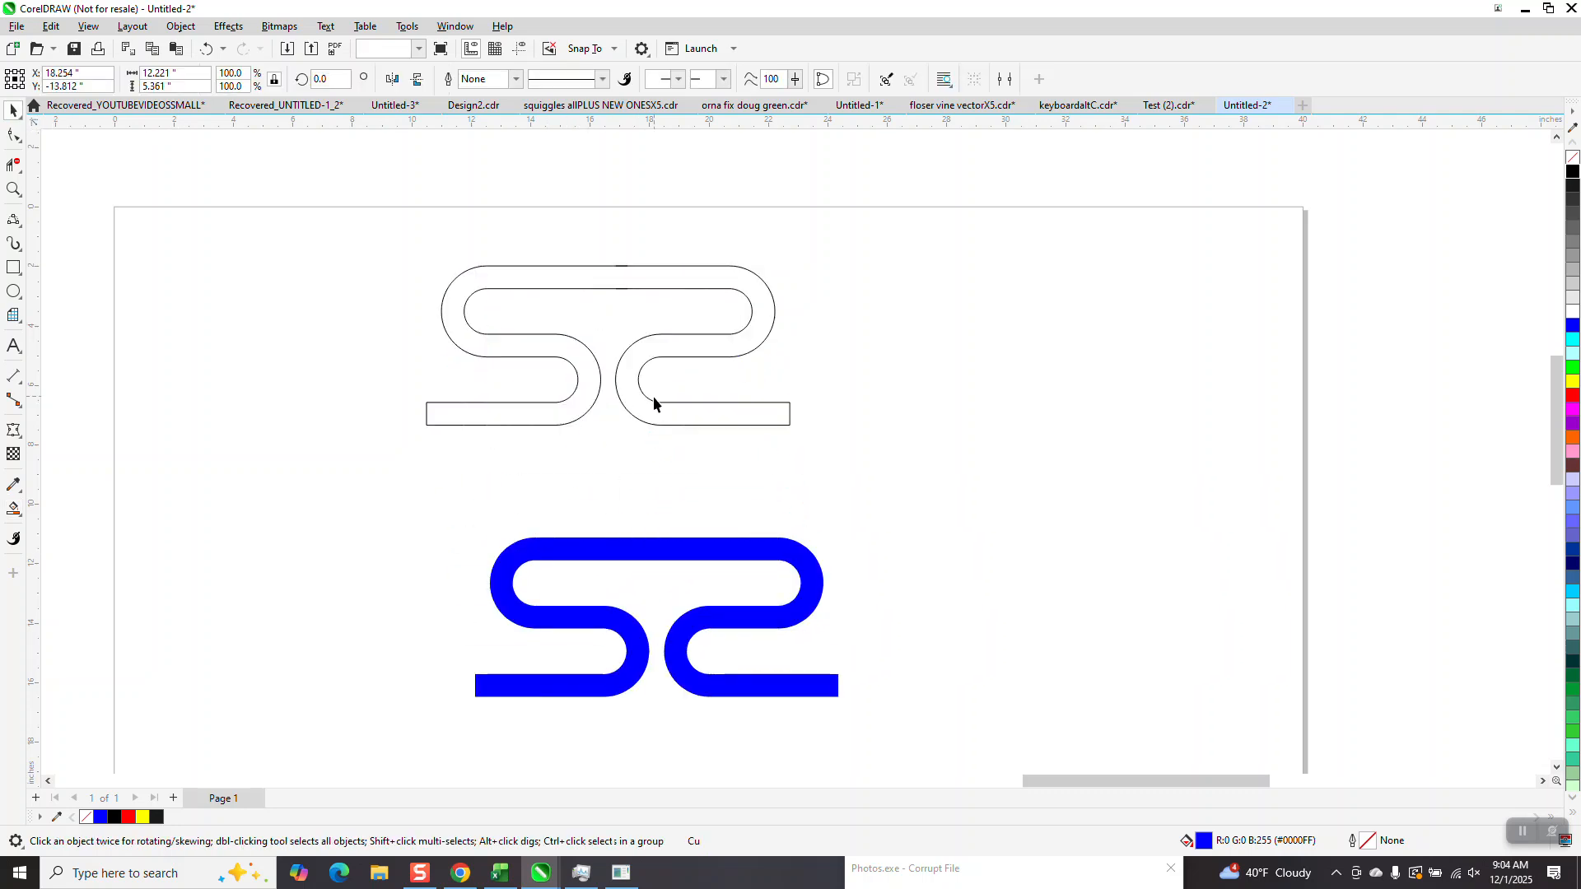
# Step: Delete the leftover link outlines and scale the blue link down to about 2.8 by 1.2 inches
pyautogui.moveTo(383, 235); pyautogui.dragTo(932, 483)
pyautogui.press('Delete')
pyautogui.moveTo(777, 550); pyautogui.dragTo(949, 333)
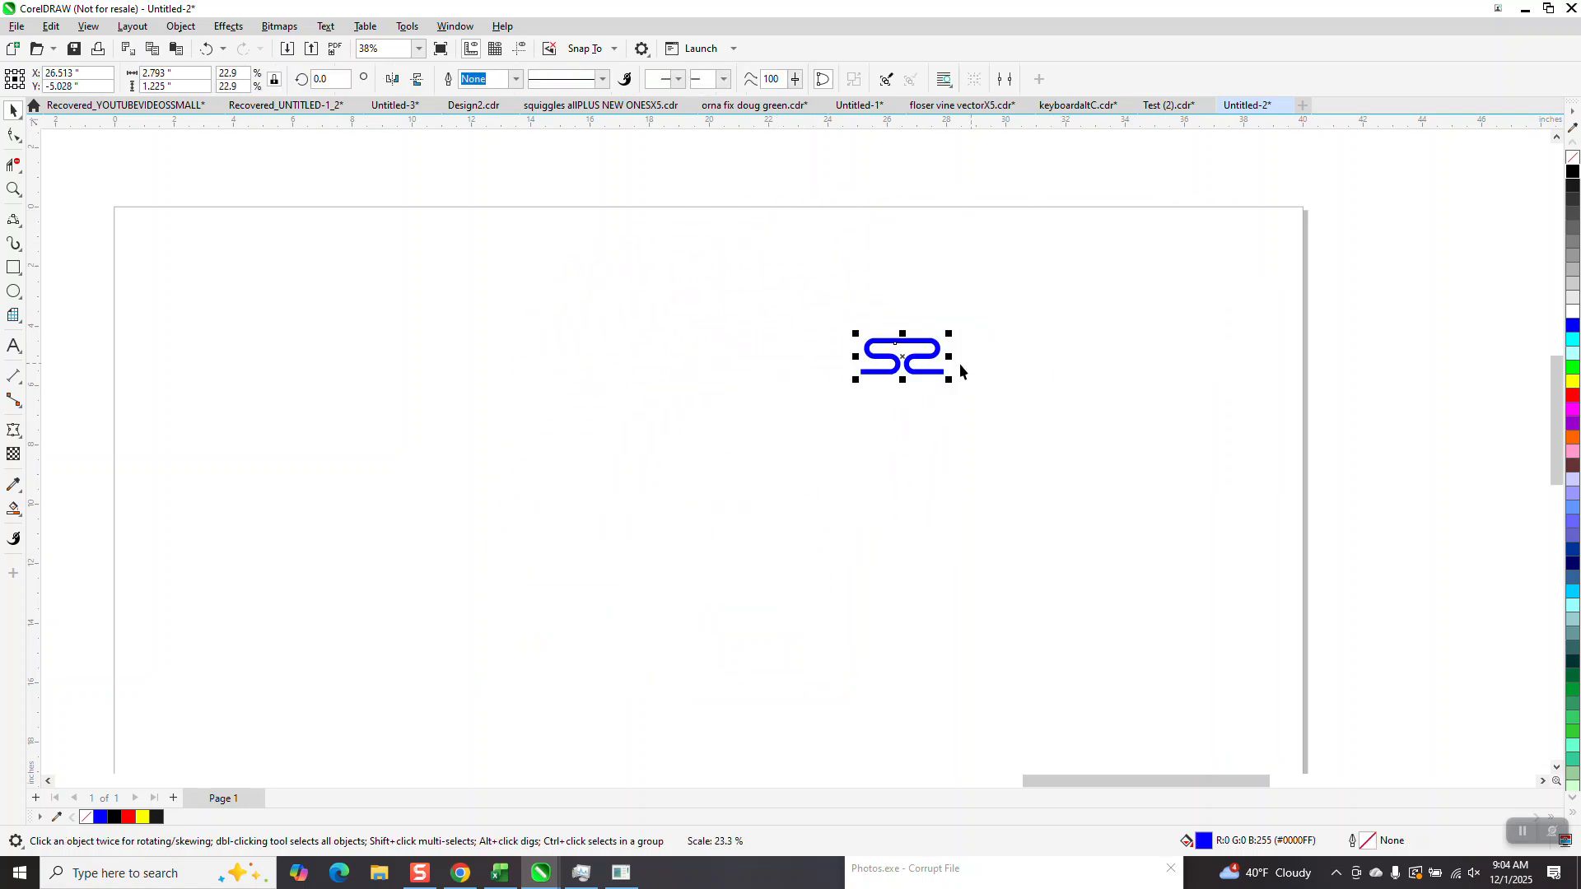
# Step: Center the red group of two concentric circles and crossing lines on the page
pyautogui.scroll(-5, 723, 435)
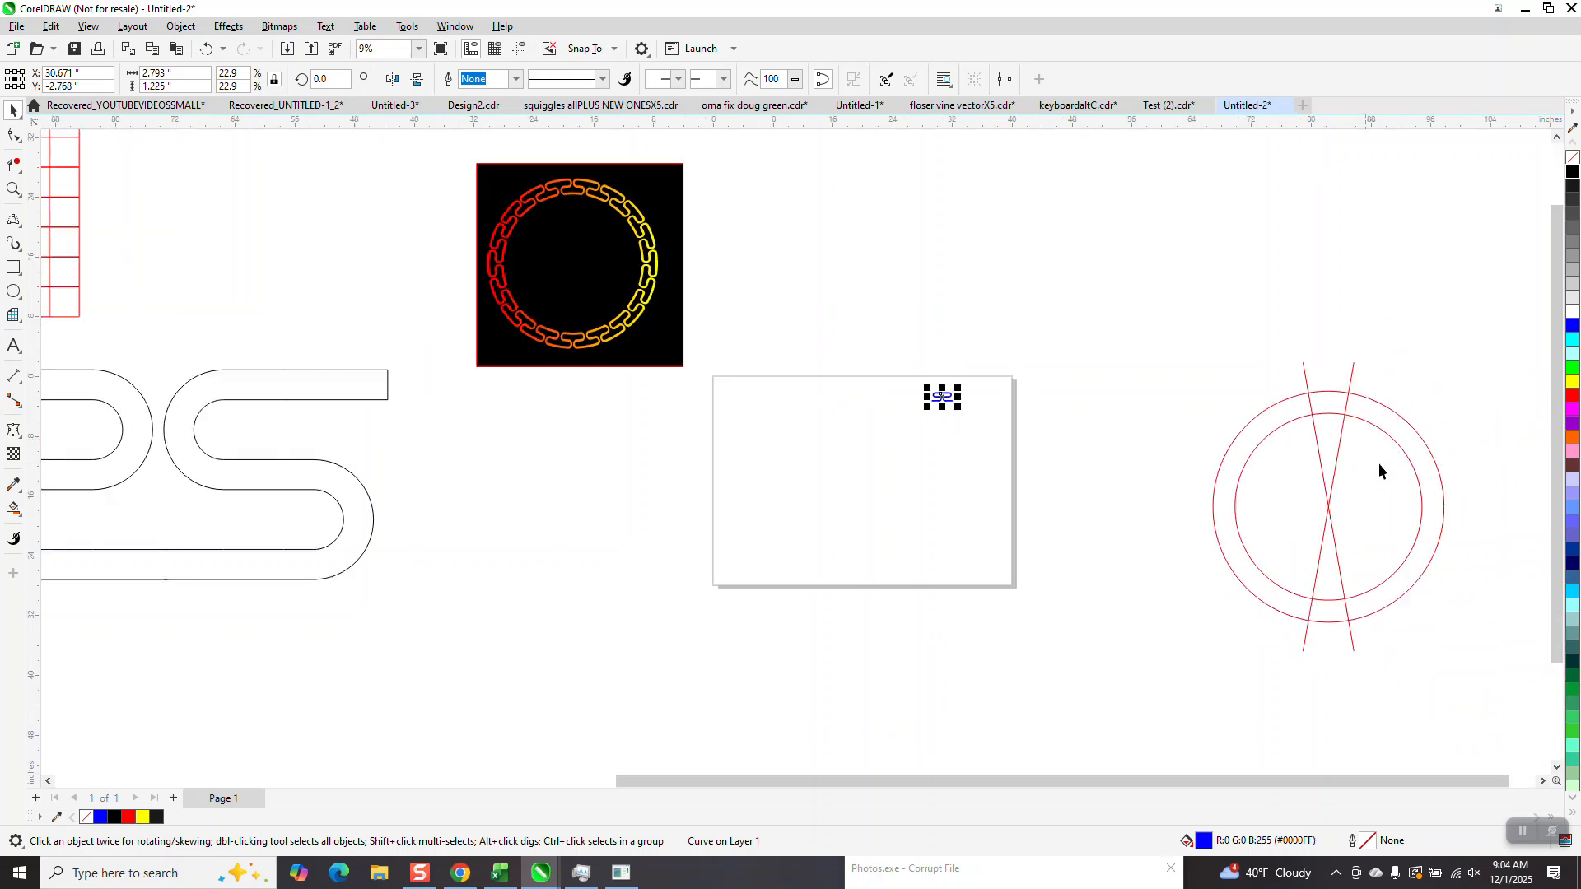
pyautogui.click(1331, 509)
pyautogui.press('p')
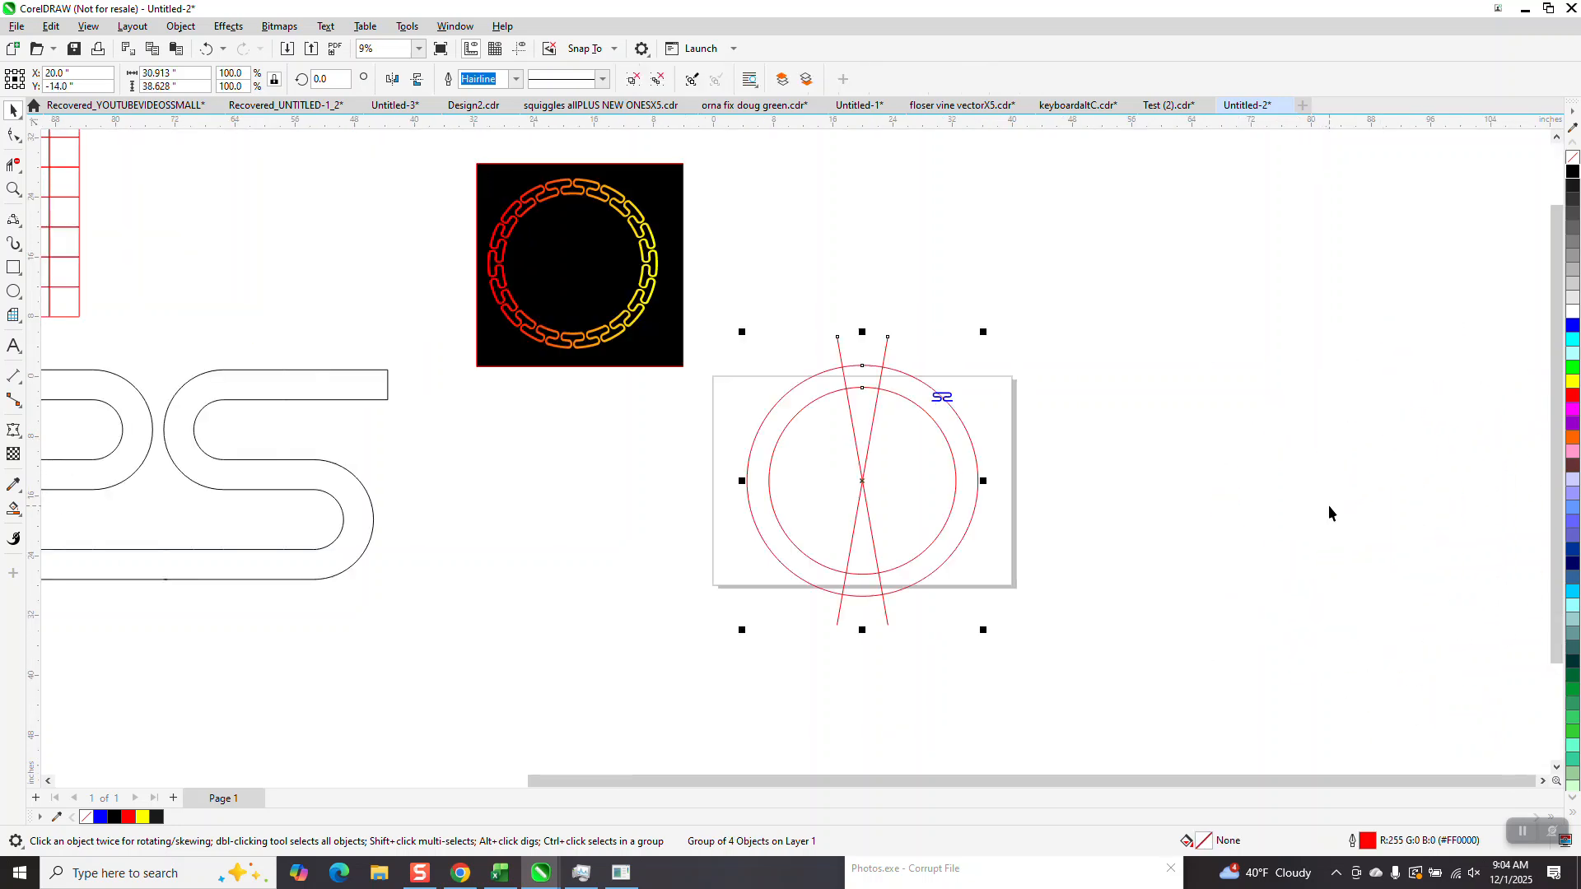
pyautogui.click(13, 189)
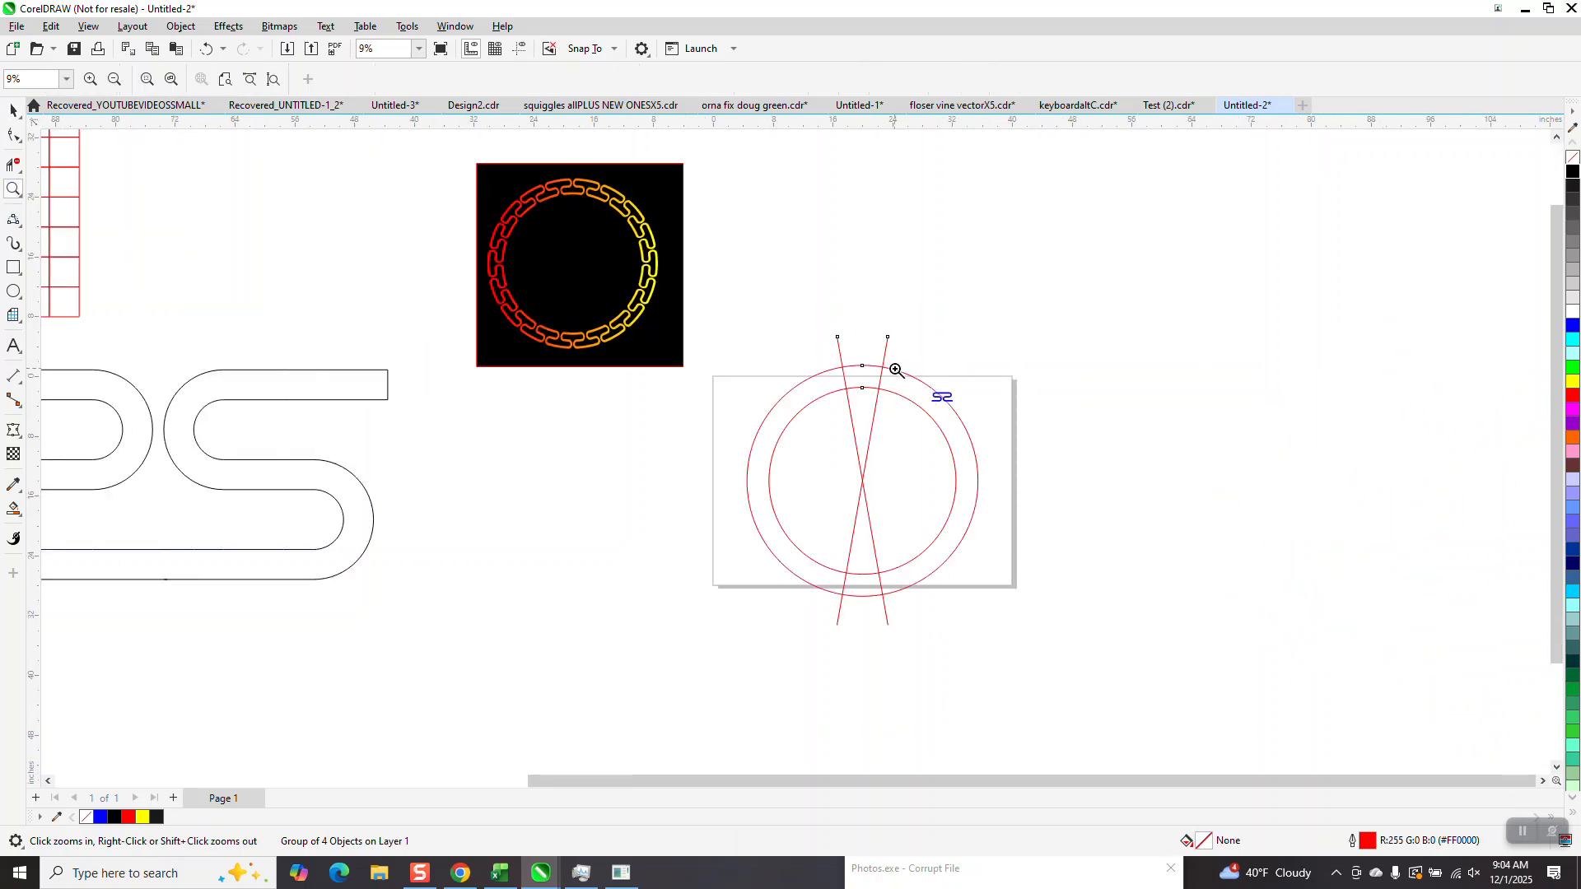
pyautogui.moveTo(743, 403); pyautogui.dragTo(1083, 640)
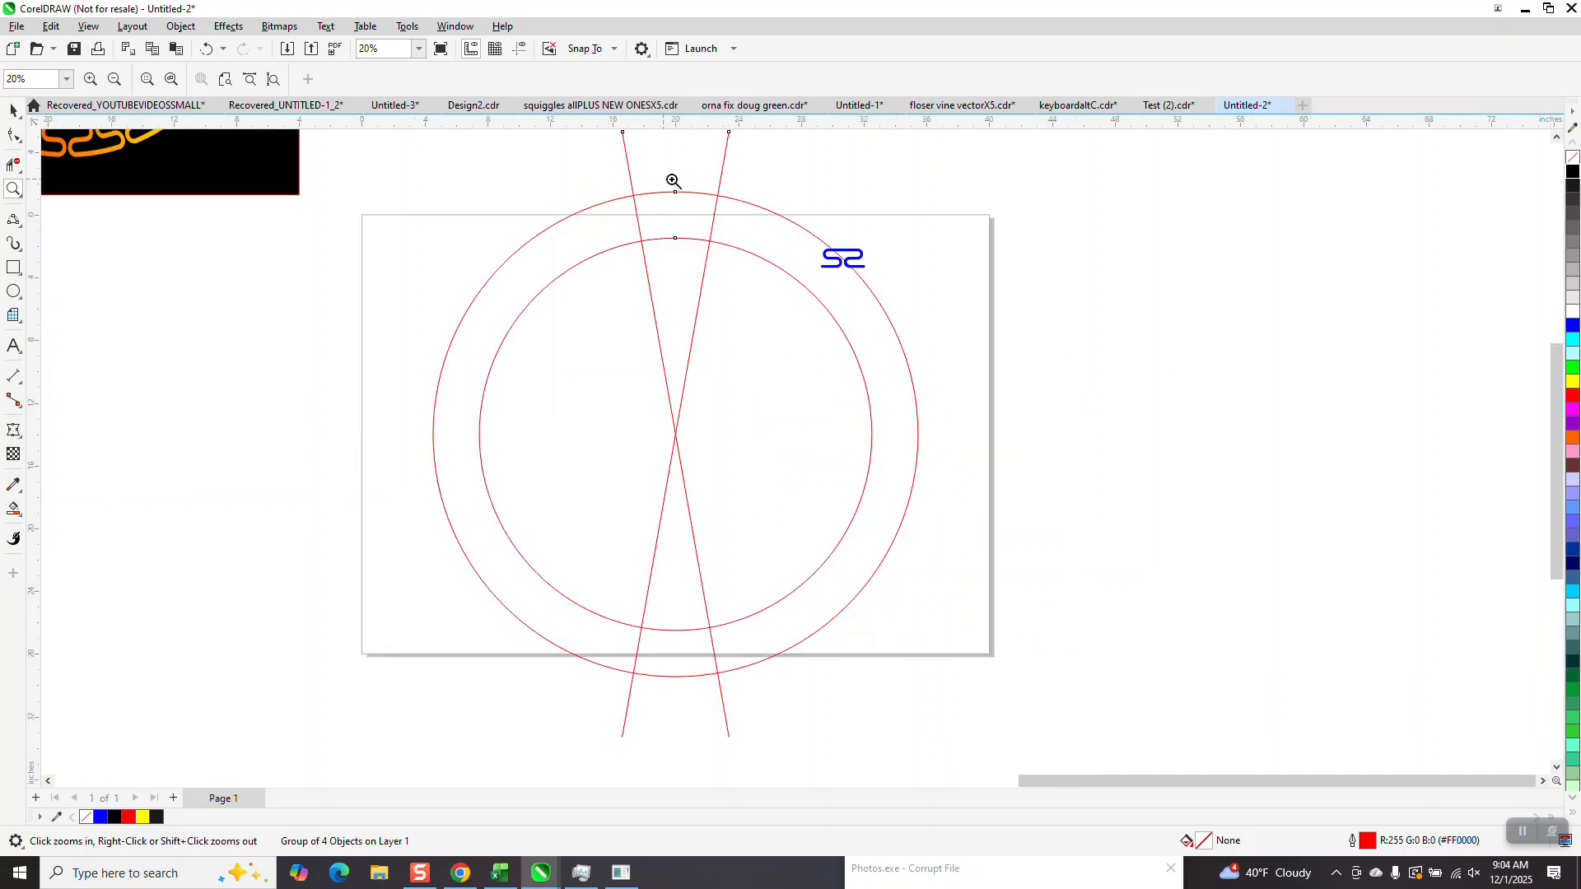
# Step: Enlarge the blue link and move it outside the circles, above the page's upper right corner
pyautogui.click(12, 110)
pyautogui.click(870, 256)
pyautogui.moveTo(870, 244)
pyautogui.mouseDown()
pyautogui.moveTo(918, 219)
pyautogui.moveTo(907, 246)
pyautogui.moveTo(998, 154)
pyautogui.mouseUp()
# Step: Smart-fill in blue the ring section between the two circles and the crossing lines at the top
pyautogui.click(13, 509)
pyautogui.click(656, 212)
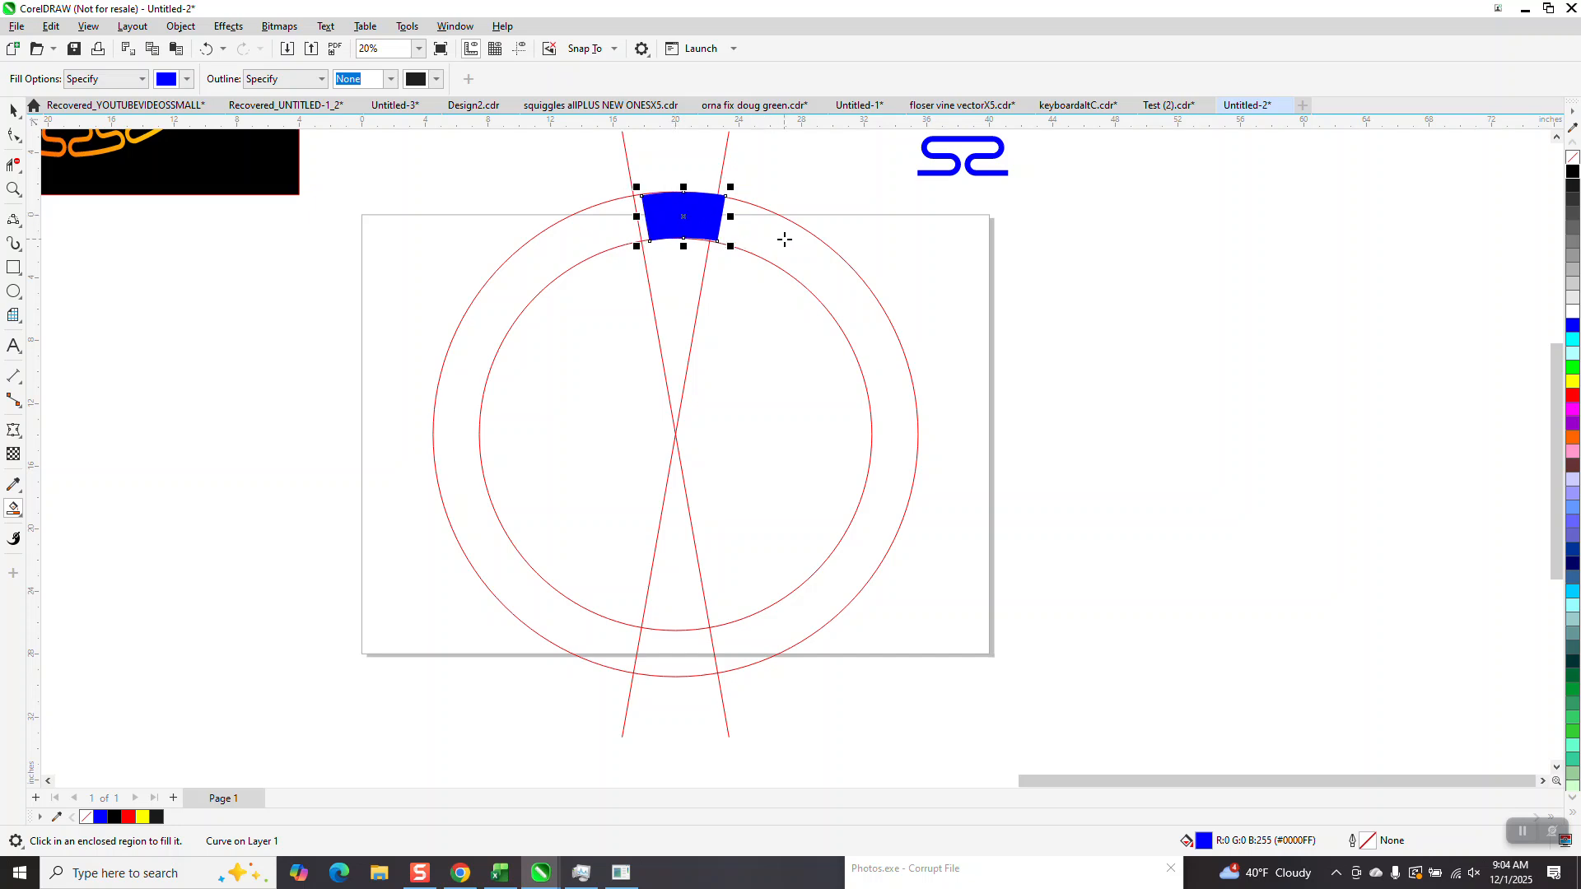
pyautogui.click(12, 111)
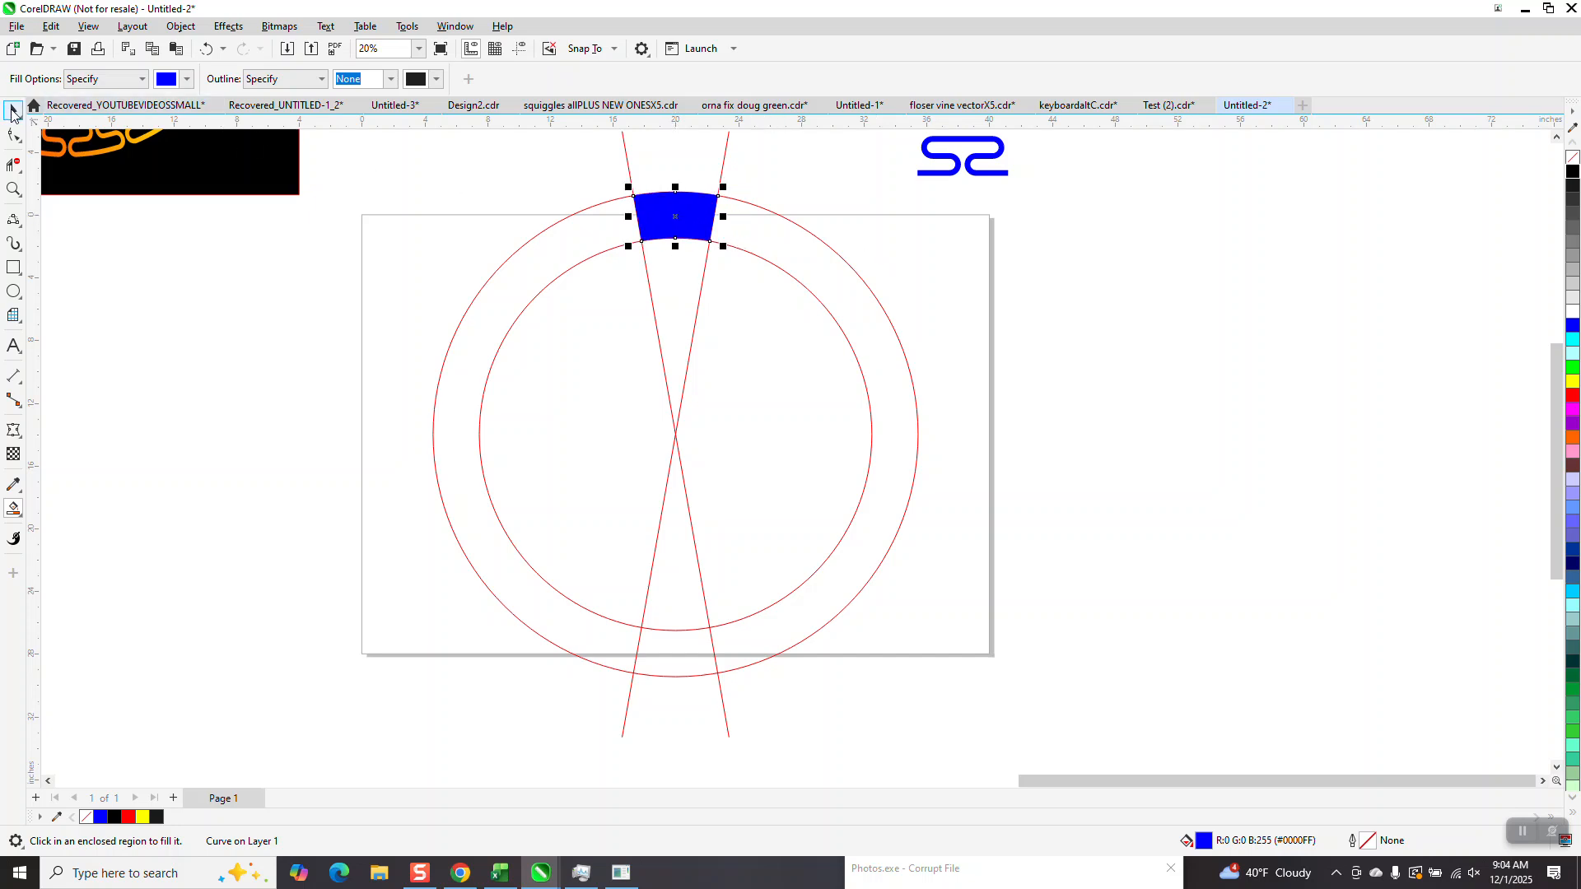
# Step: Set the nudge distance to 5 inches and nudge the blue ring section right once
pyautogui.click(530, 162)
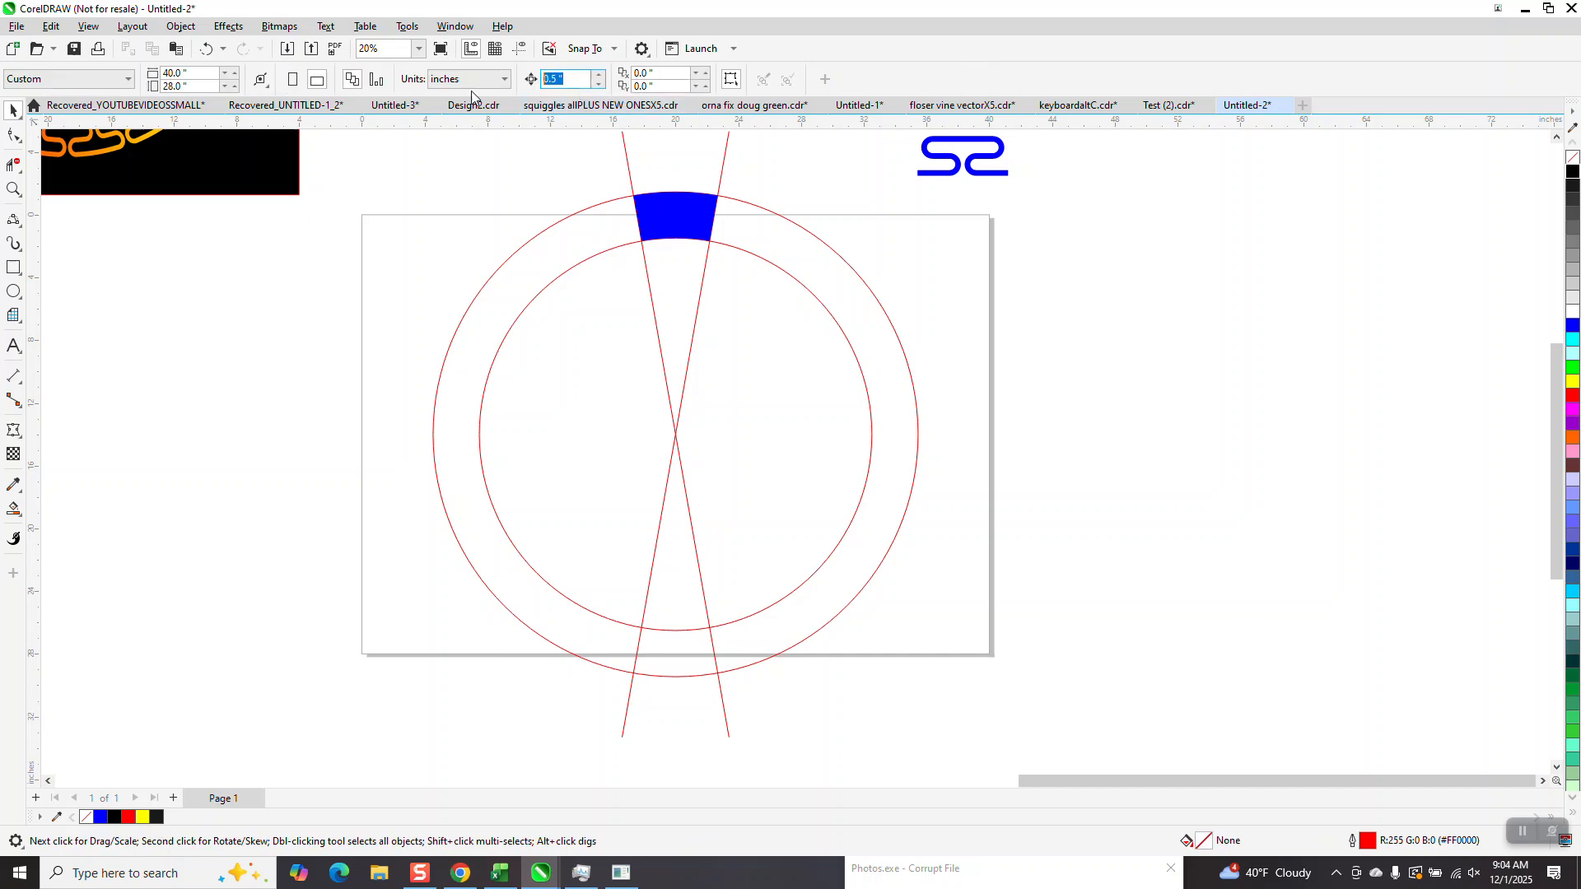
pyautogui.write('5')
pyautogui.press('Return')
pyautogui.click(671, 232)
pyautogui.press('Right')
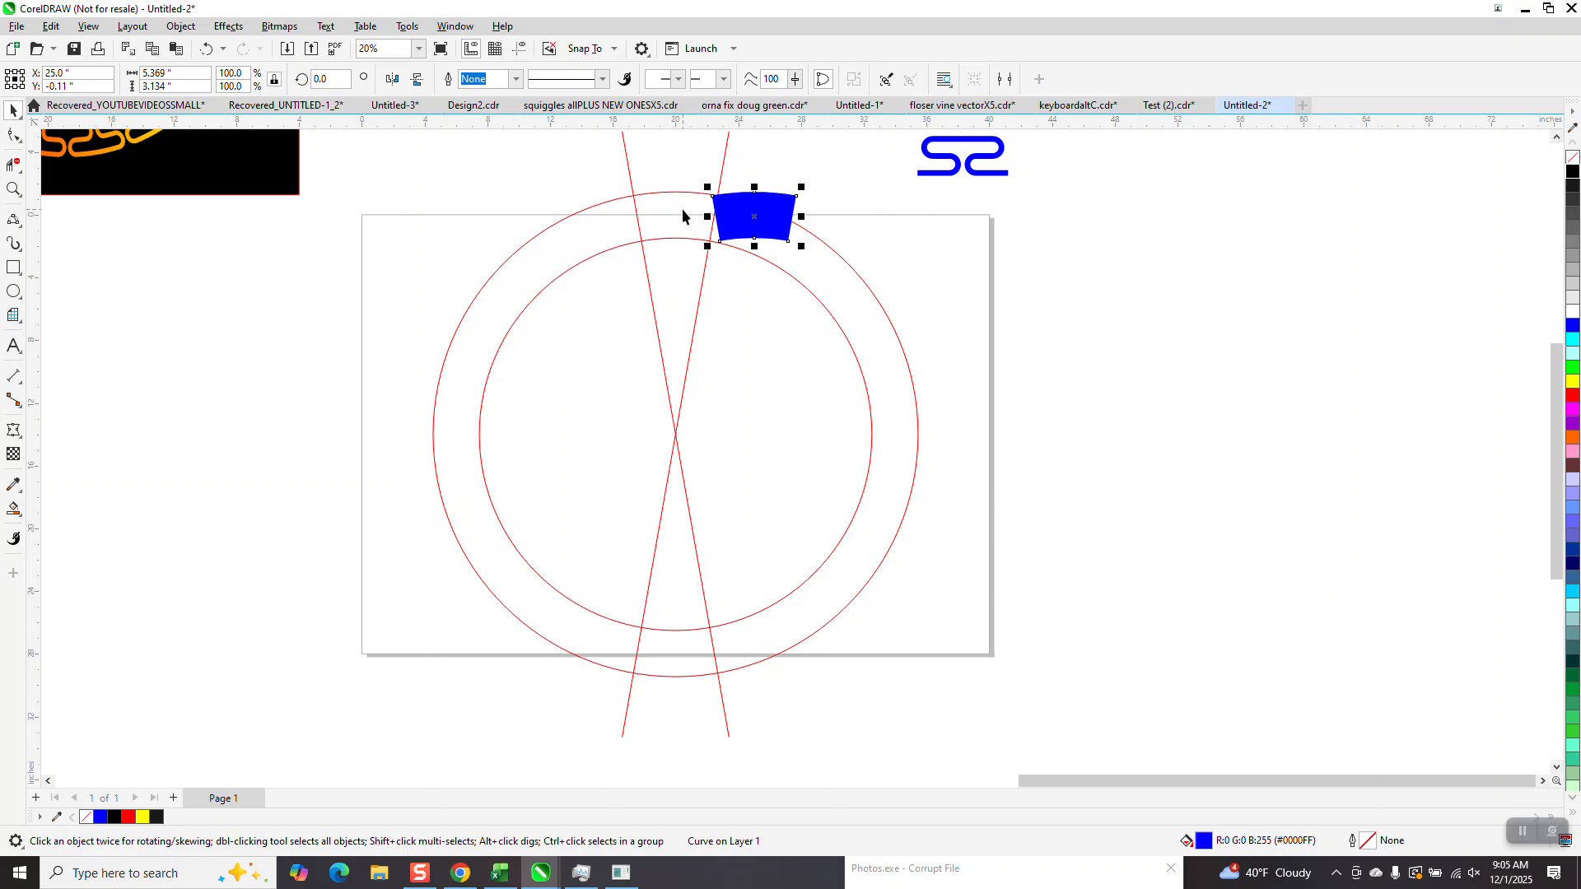
# Step: Delete the blue ring section, smart-fill the top section again and nudge the new one 15 inches to the right
pyautogui.press('Delete')
pyautogui.click(538, 80)
pyautogui.write('15')
pyautogui.click(13, 509)
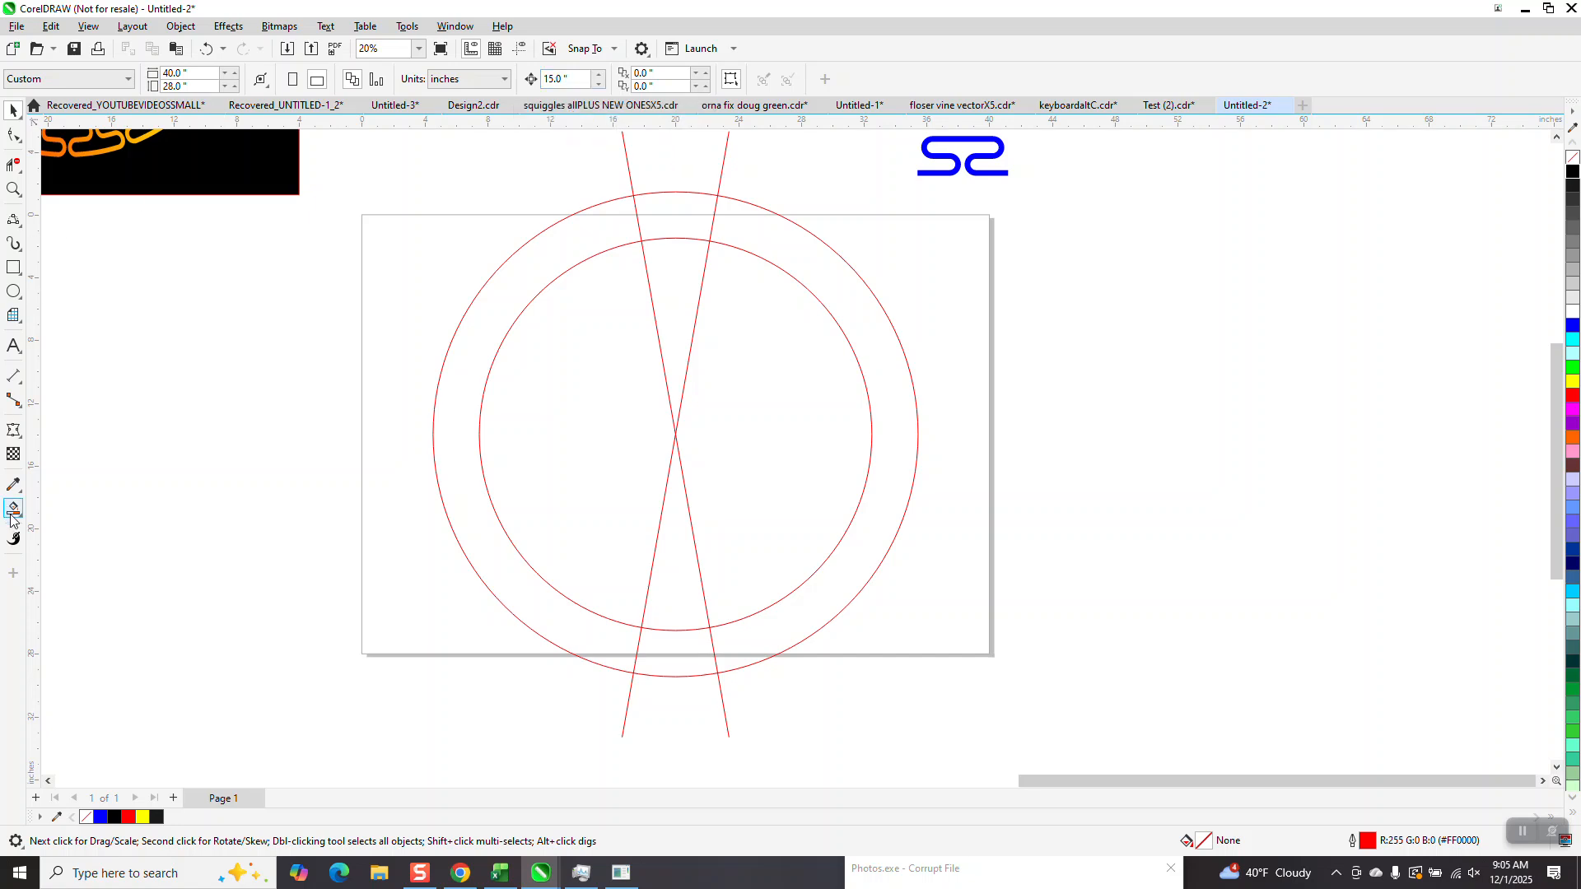
pyautogui.click(690, 238)
pyautogui.press('Right')
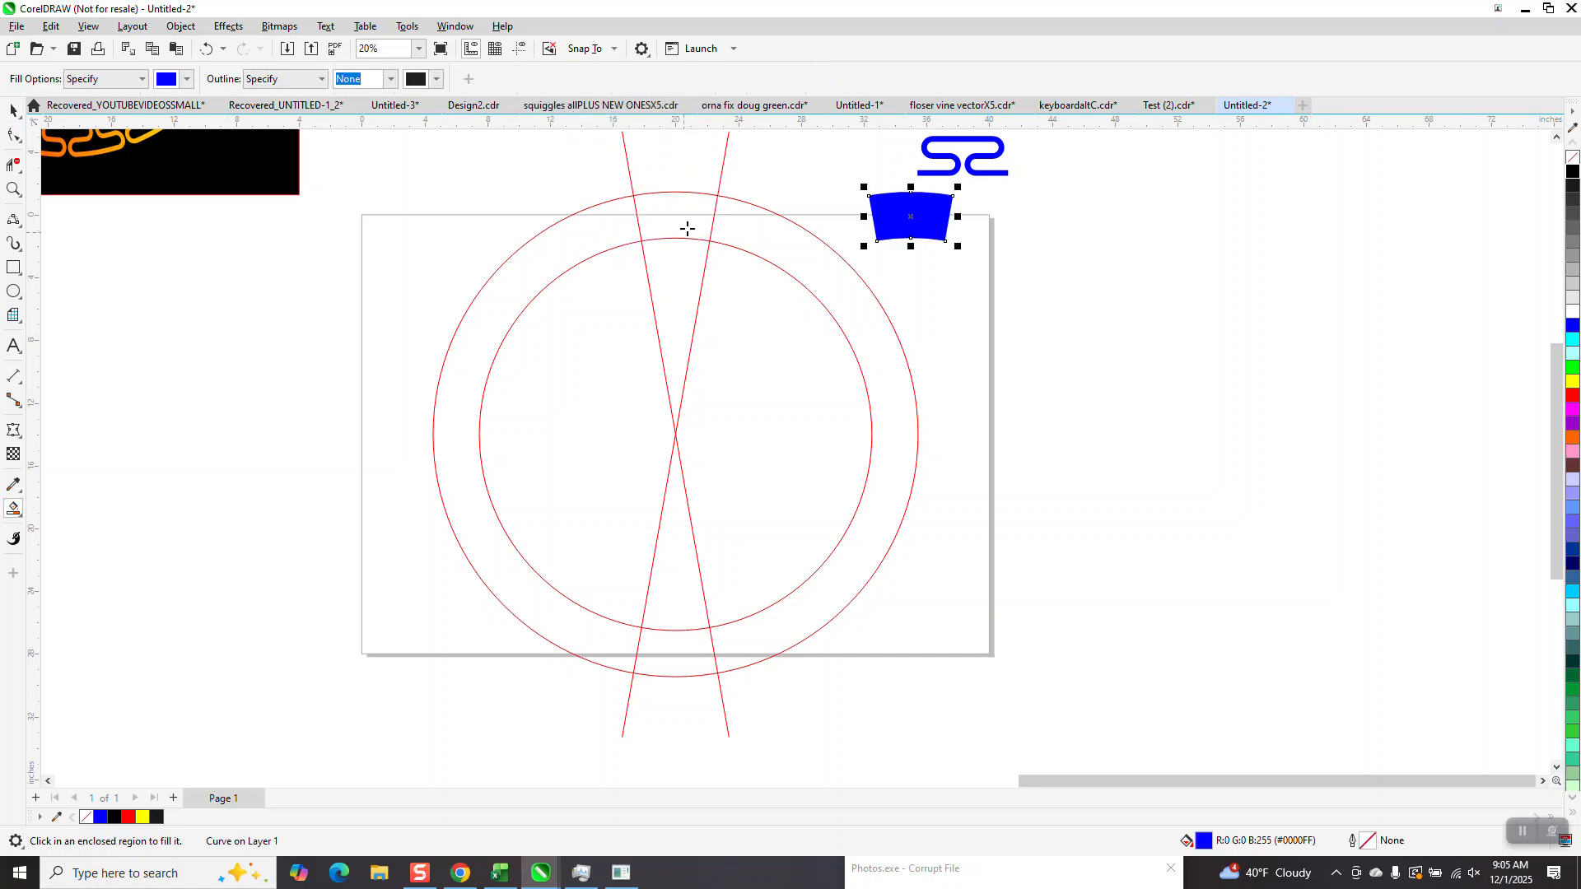
# Step: Change the ring section to an unfilled black hairline outline and envelope the blue link into the section's shape
pyautogui.click(1573, 157)
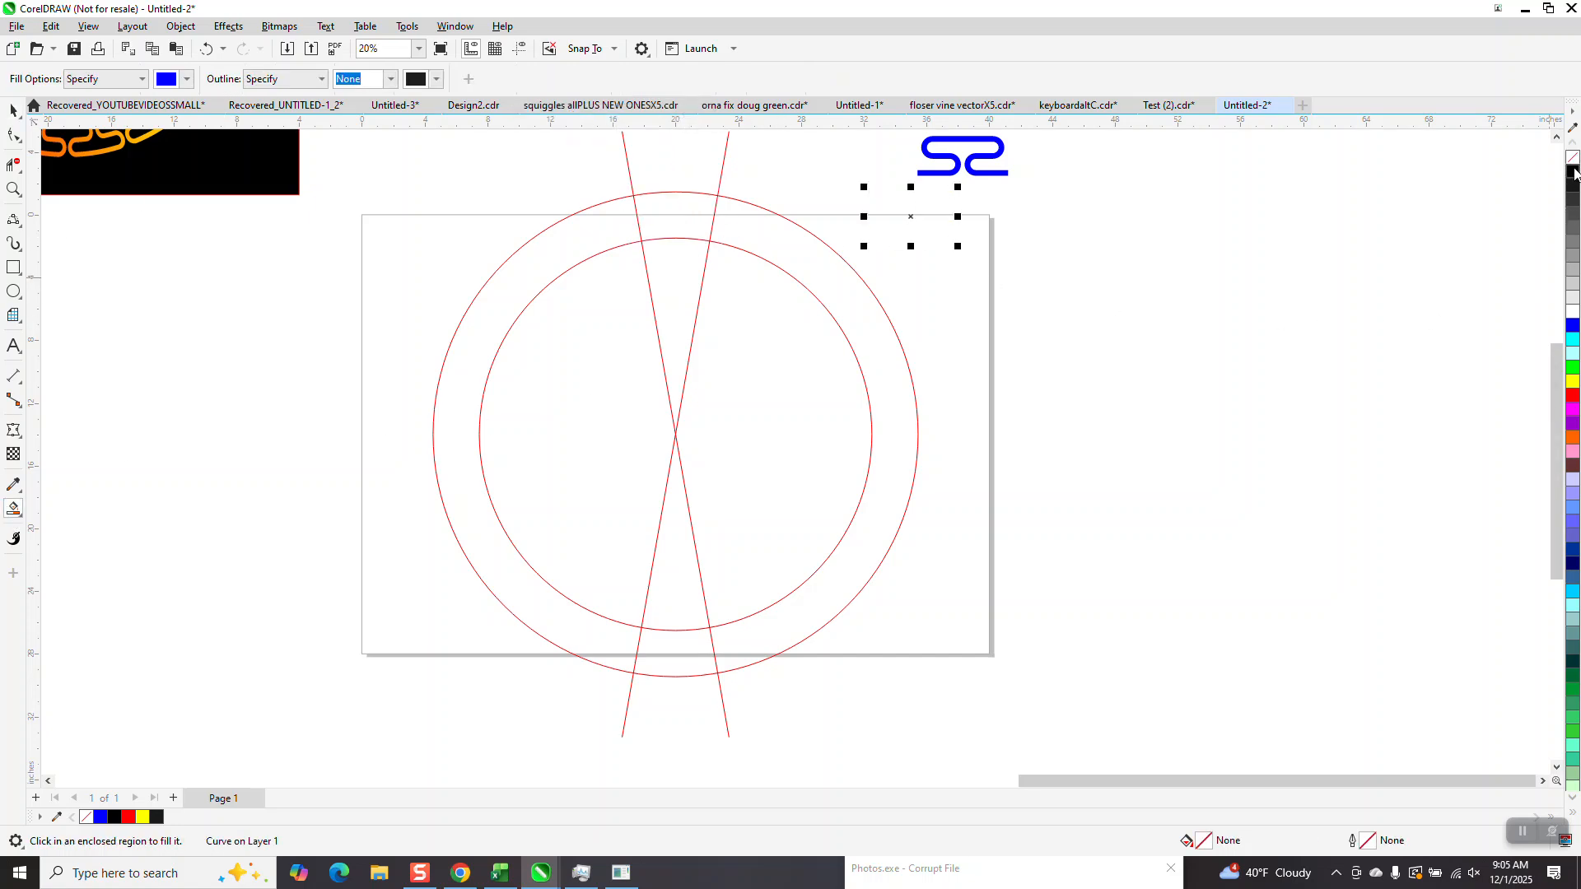
pyautogui.click(228, 26)
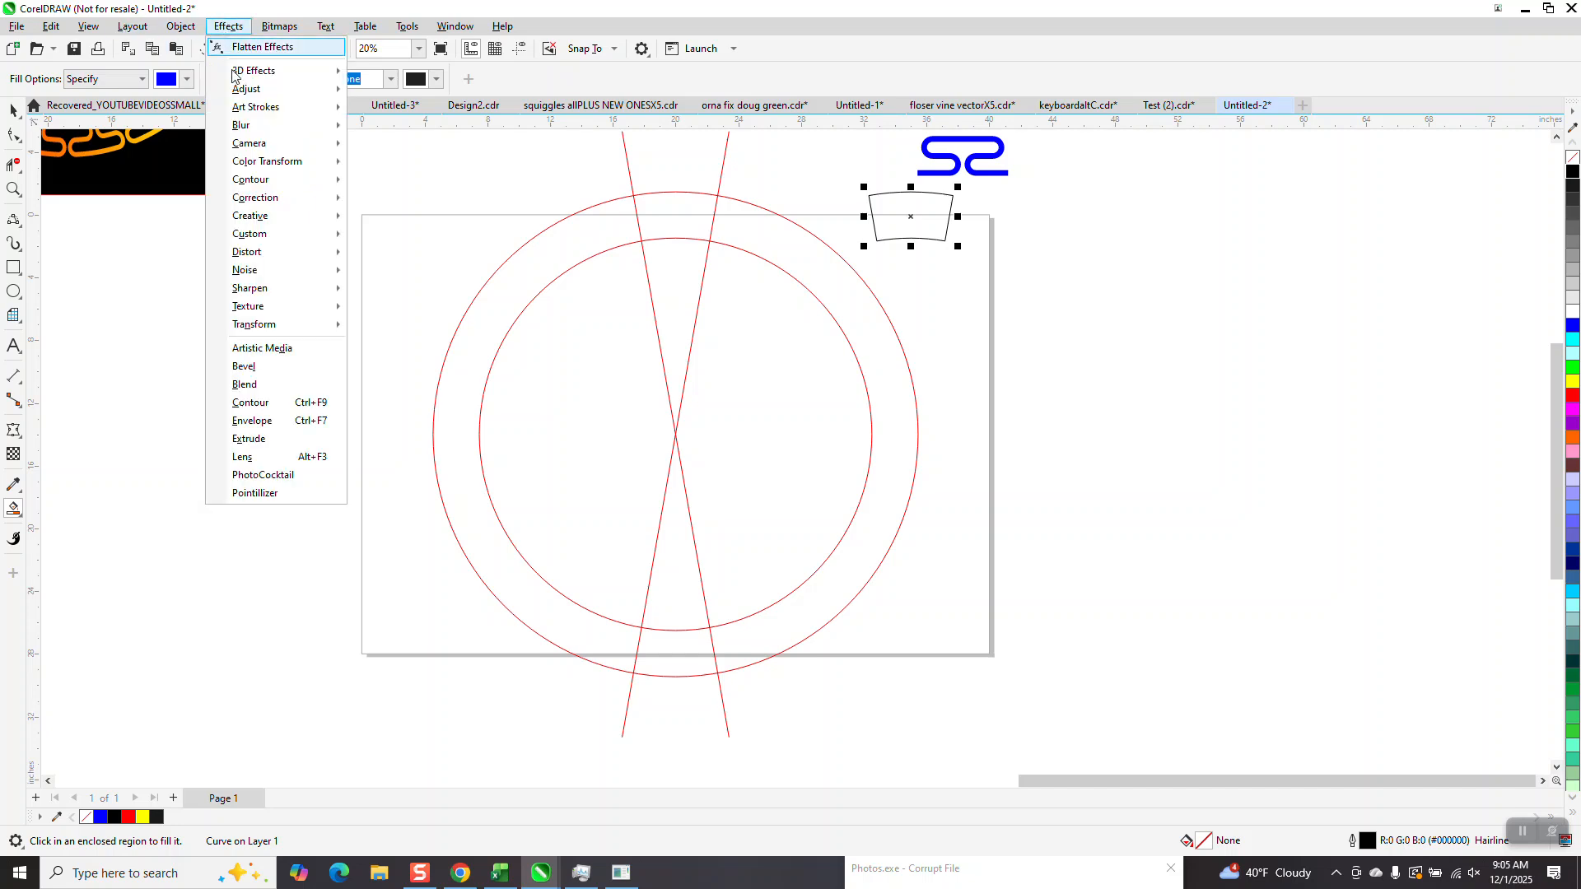
pyautogui.click(259, 424)
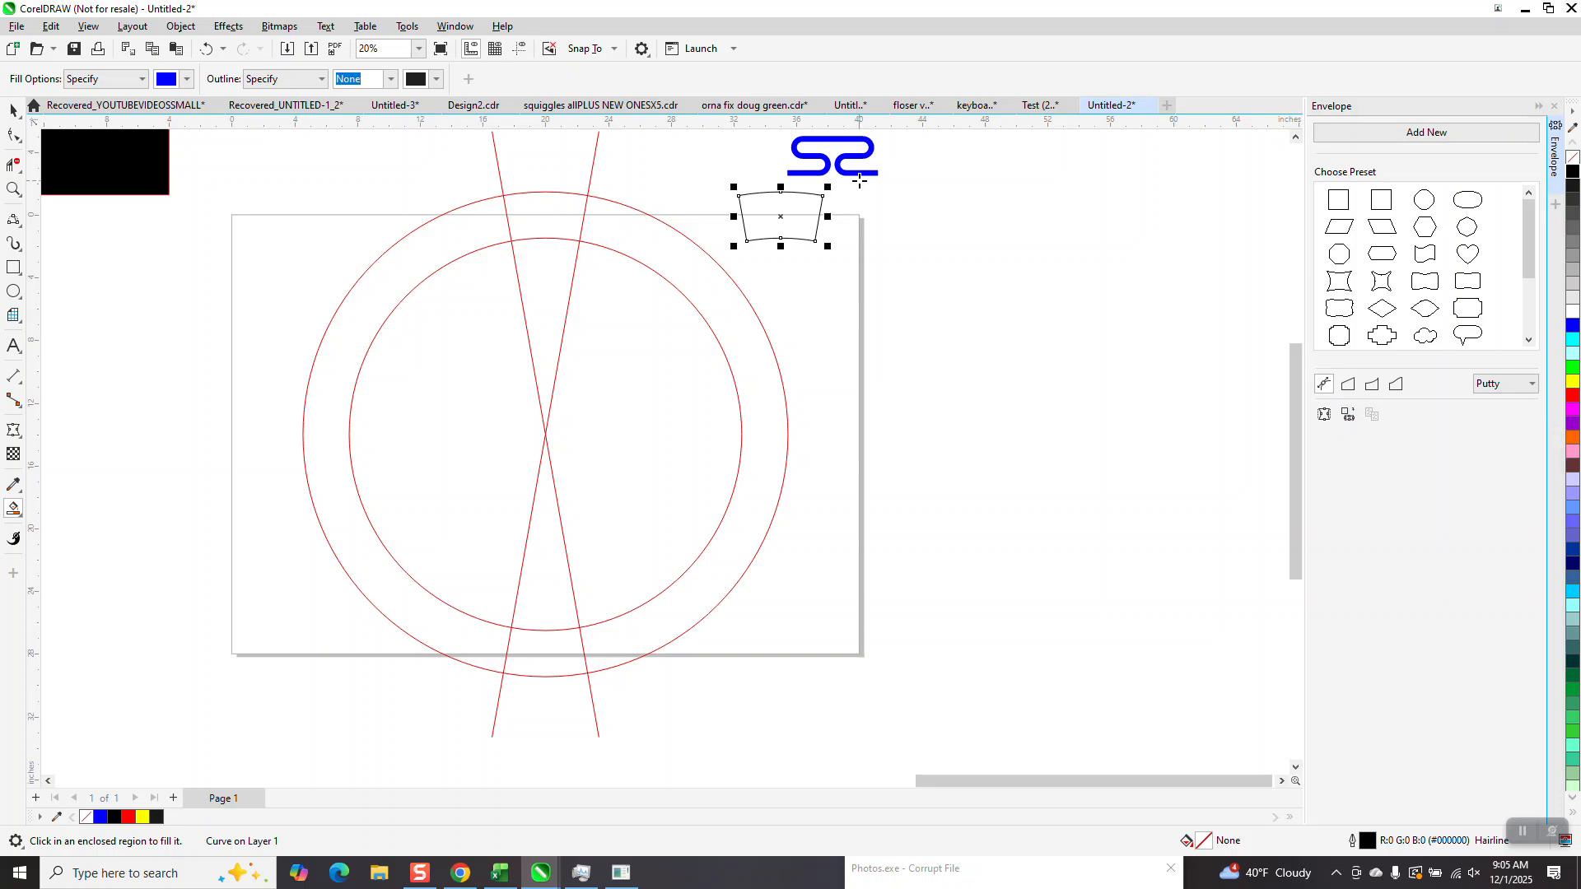
pyautogui.click(12, 104)
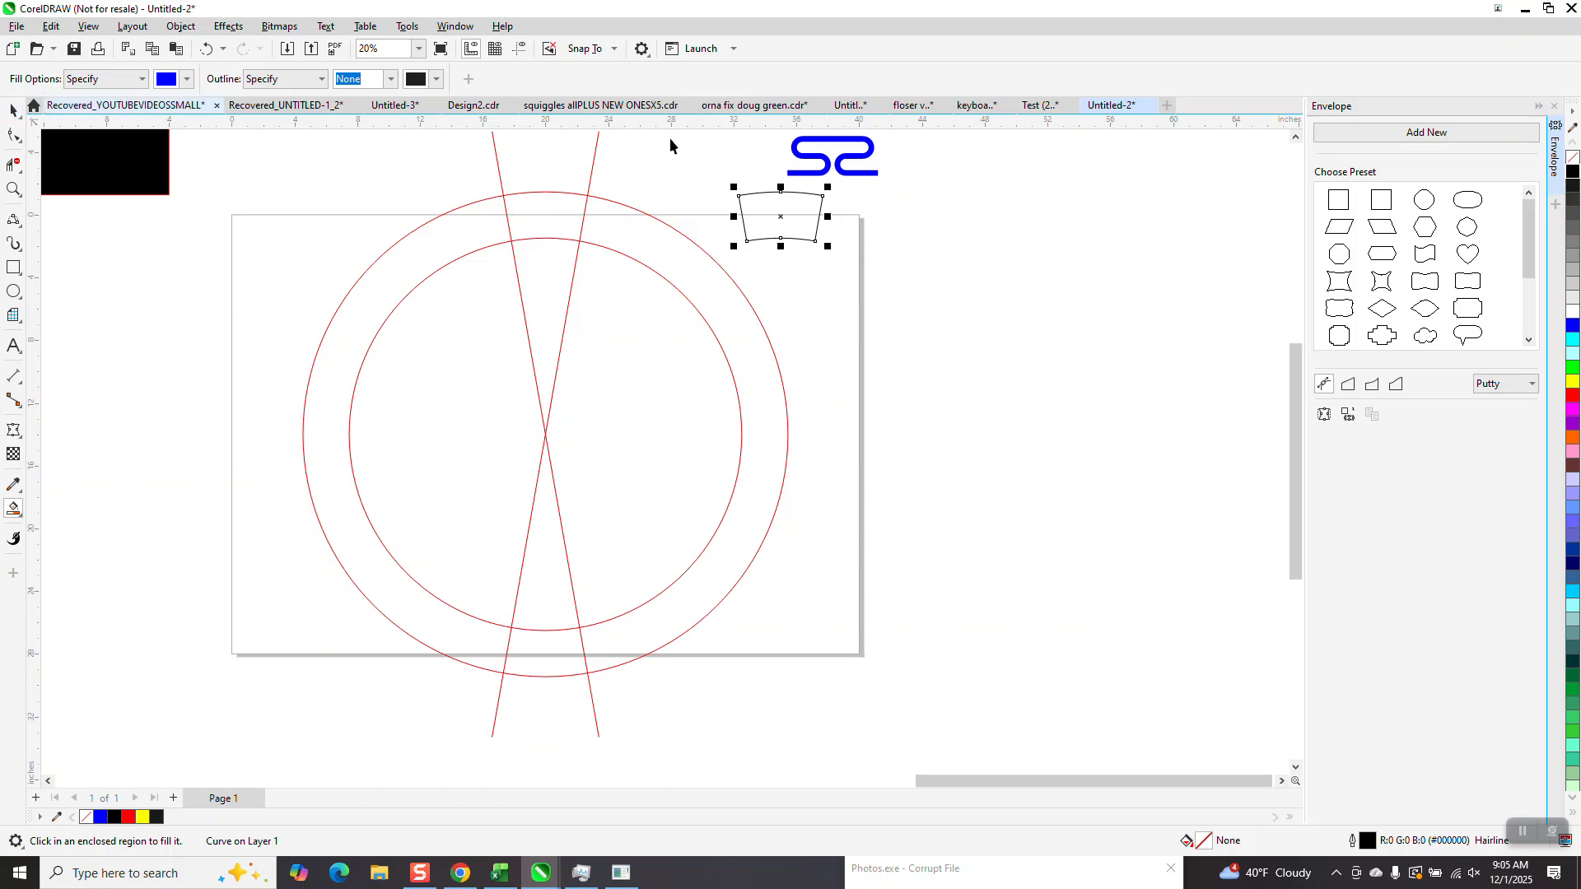
pyautogui.click(868, 149)
pyautogui.click(1323, 414)
pyautogui.click(785, 220)
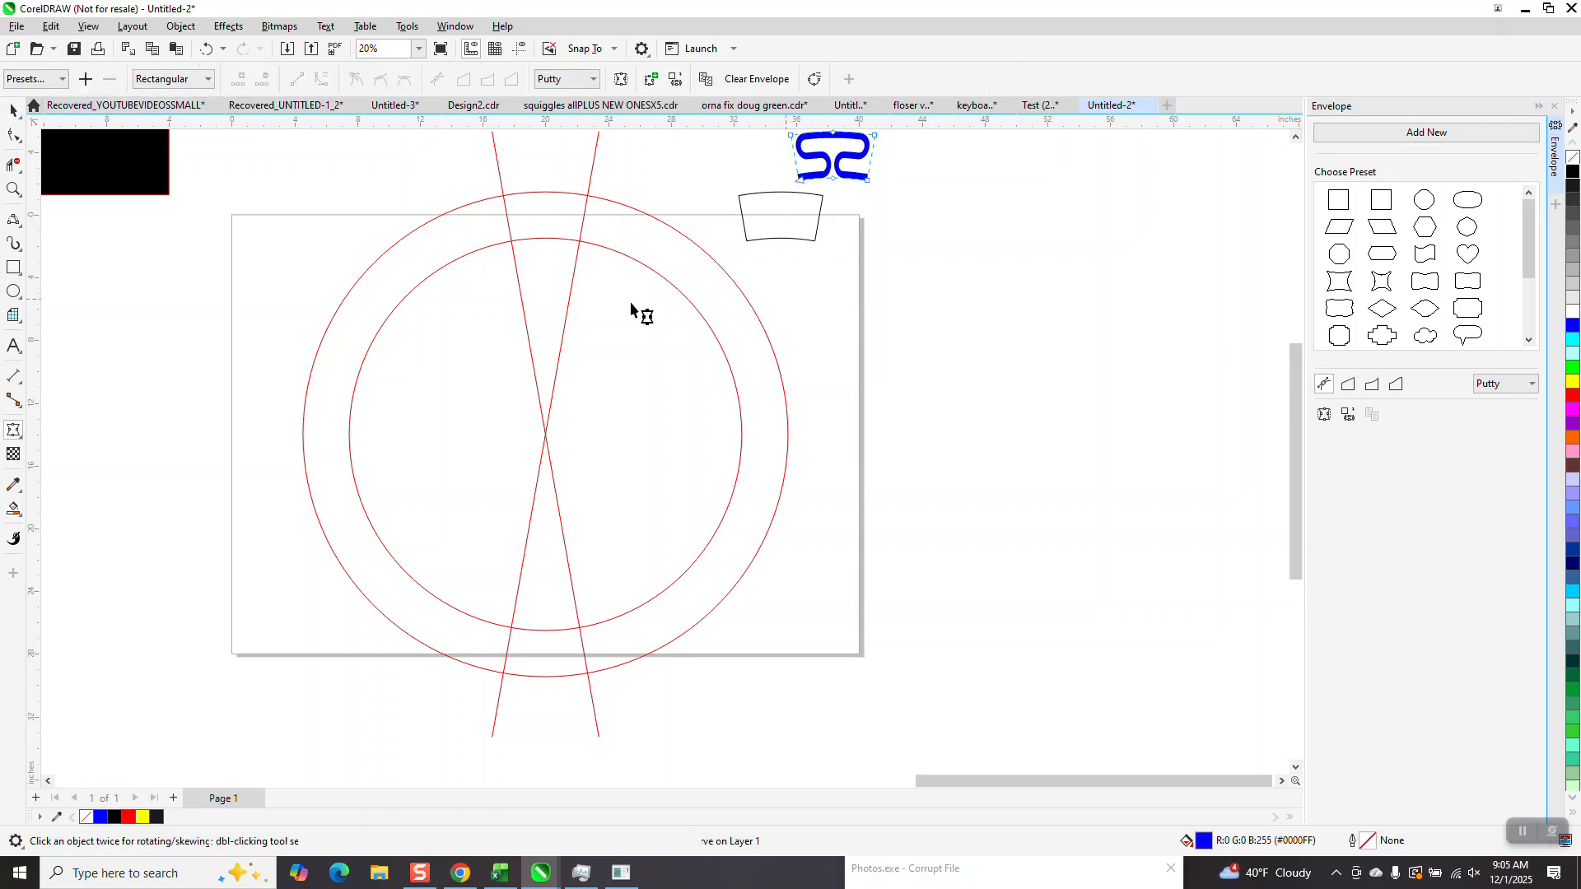
# Step: Center the enveloped link on the section outline horizontally and vertically, and nudge the outline alone 15 inches to the right
pyautogui.click(11, 112)
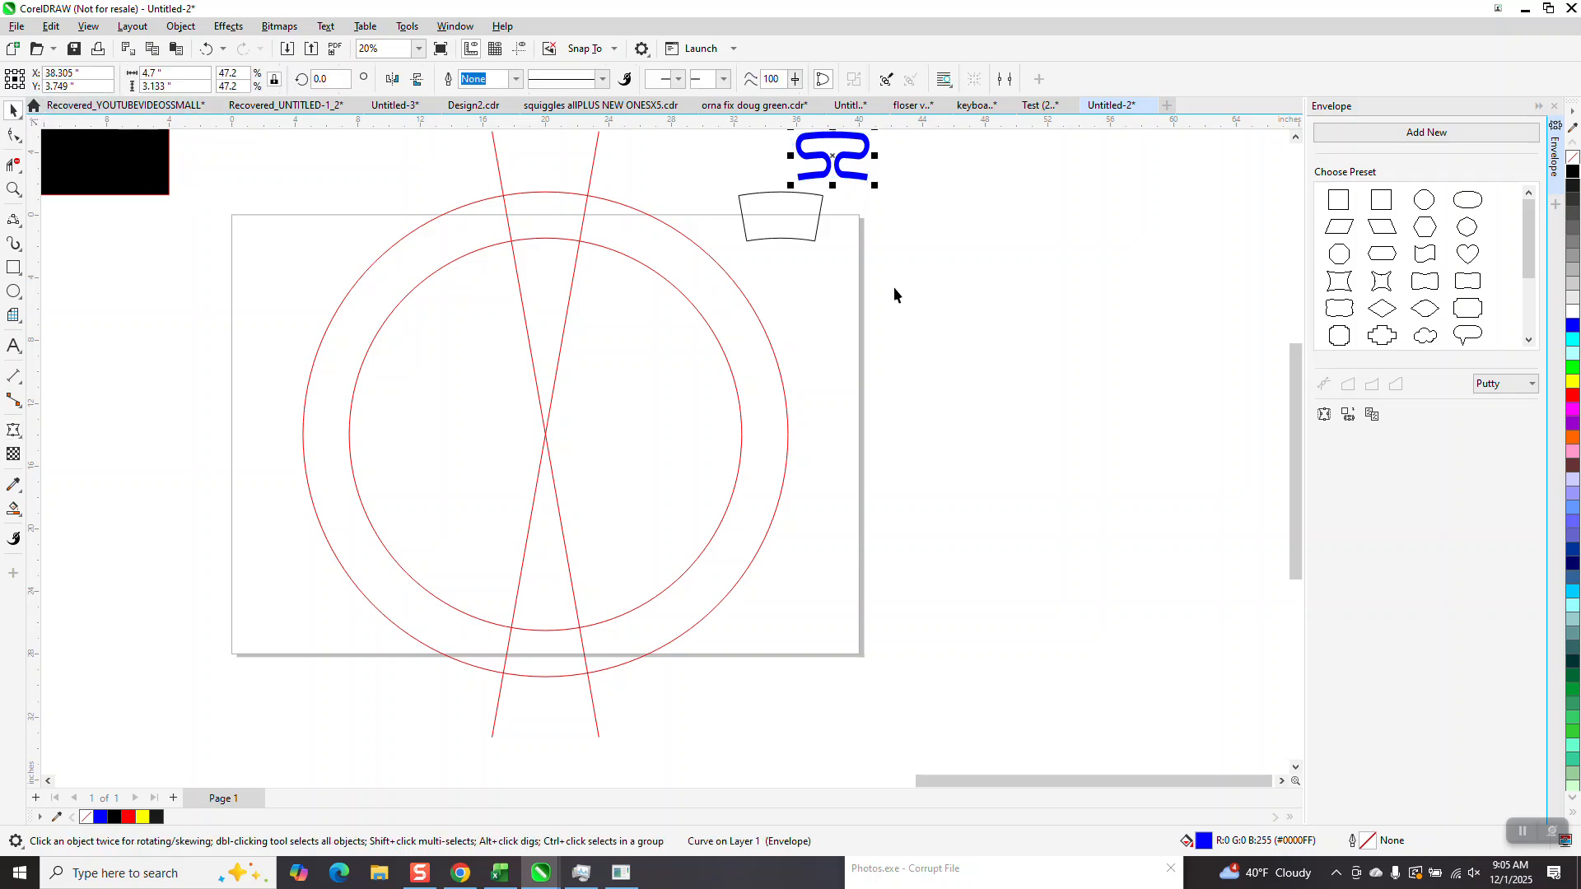
pyautogui.keyDown('shift'); pyautogui.click(812, 233); pyautogui.keyUp('shift')
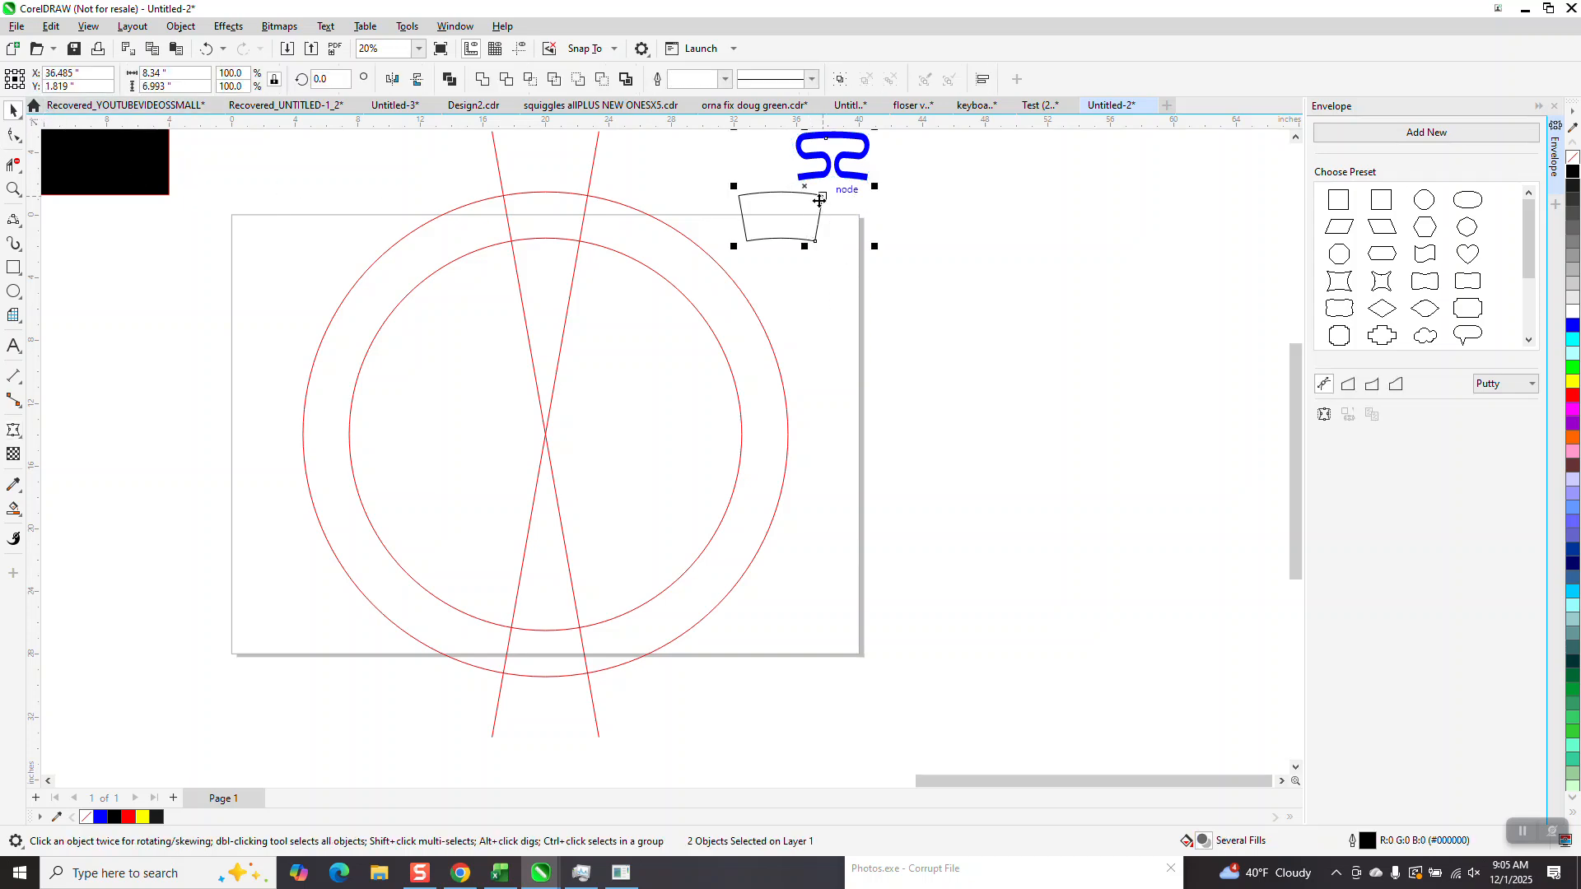
pyautogui.press('c')
pyautogui.press('e')
pyautogui.click(848, 254)
pyautogui.click(819, 211)
pyautogui.hotkey('shift', 'Right')
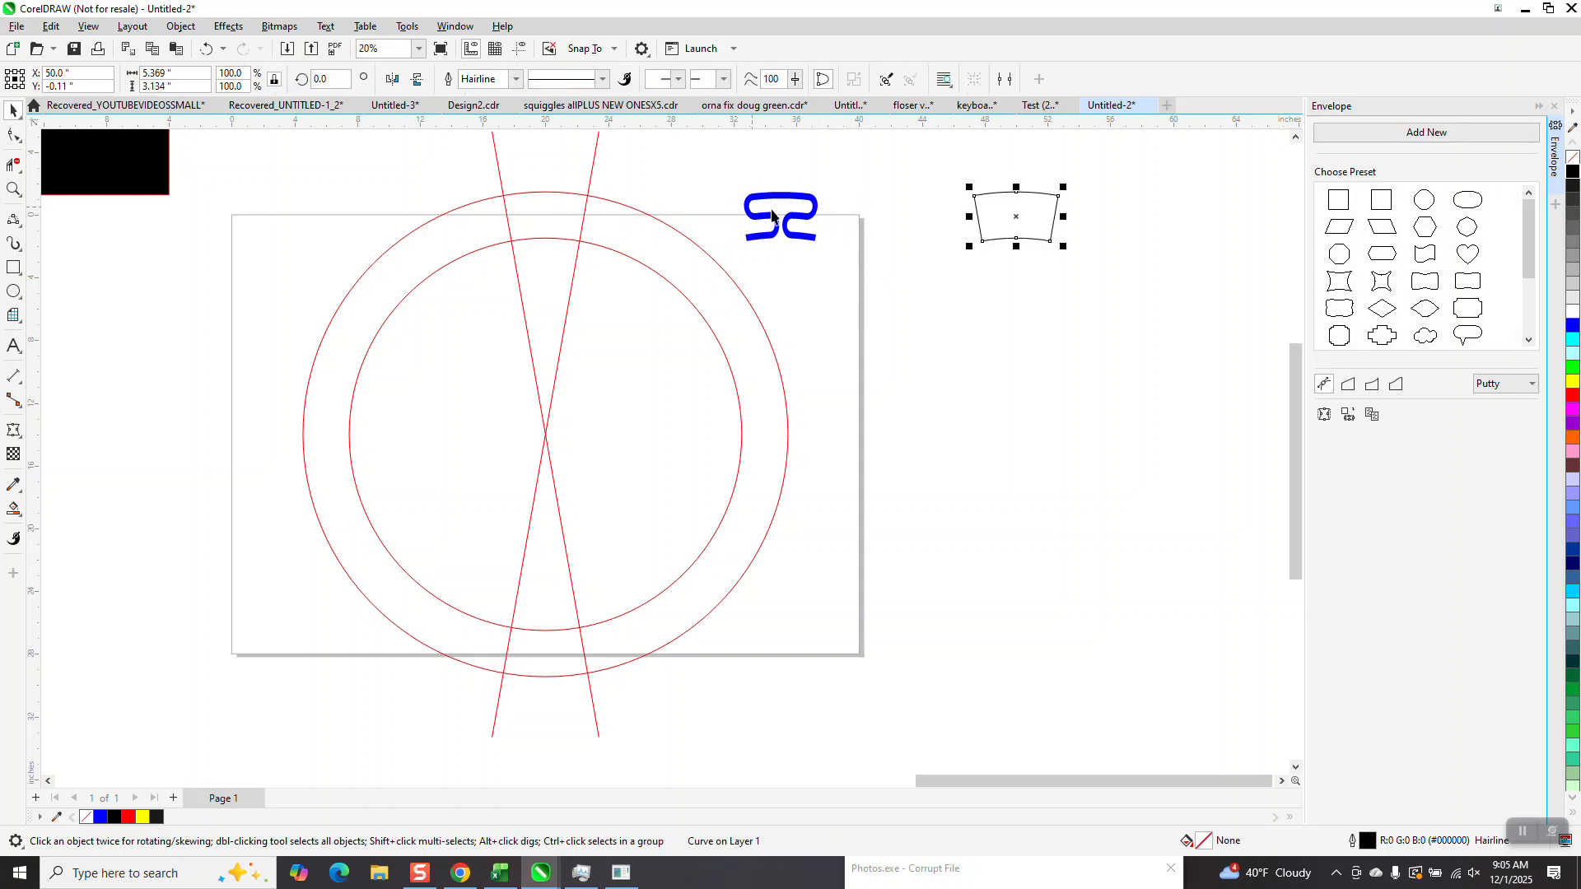
# Step: Nudge the enveloped link 15 inches left to the page's top center and move the red guide group off the page's right side
pyautogui.click(803, 221)
pyautogui.hotkey('shift', 'Left')
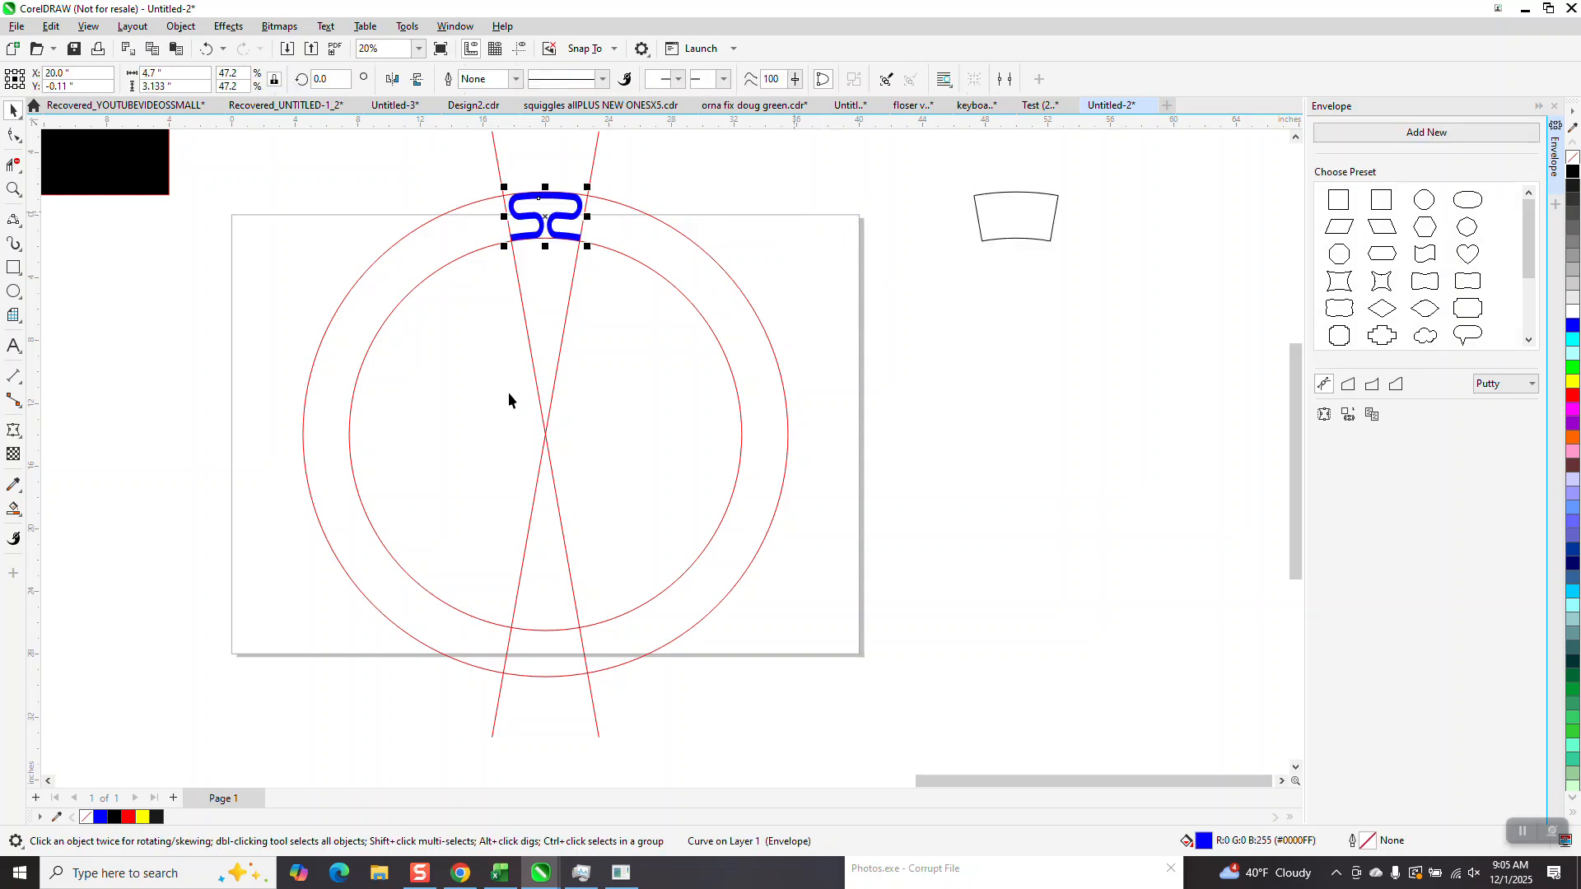
pyautogui.moveTo(544, 437); pyautogui.dragTo(1144, 462)
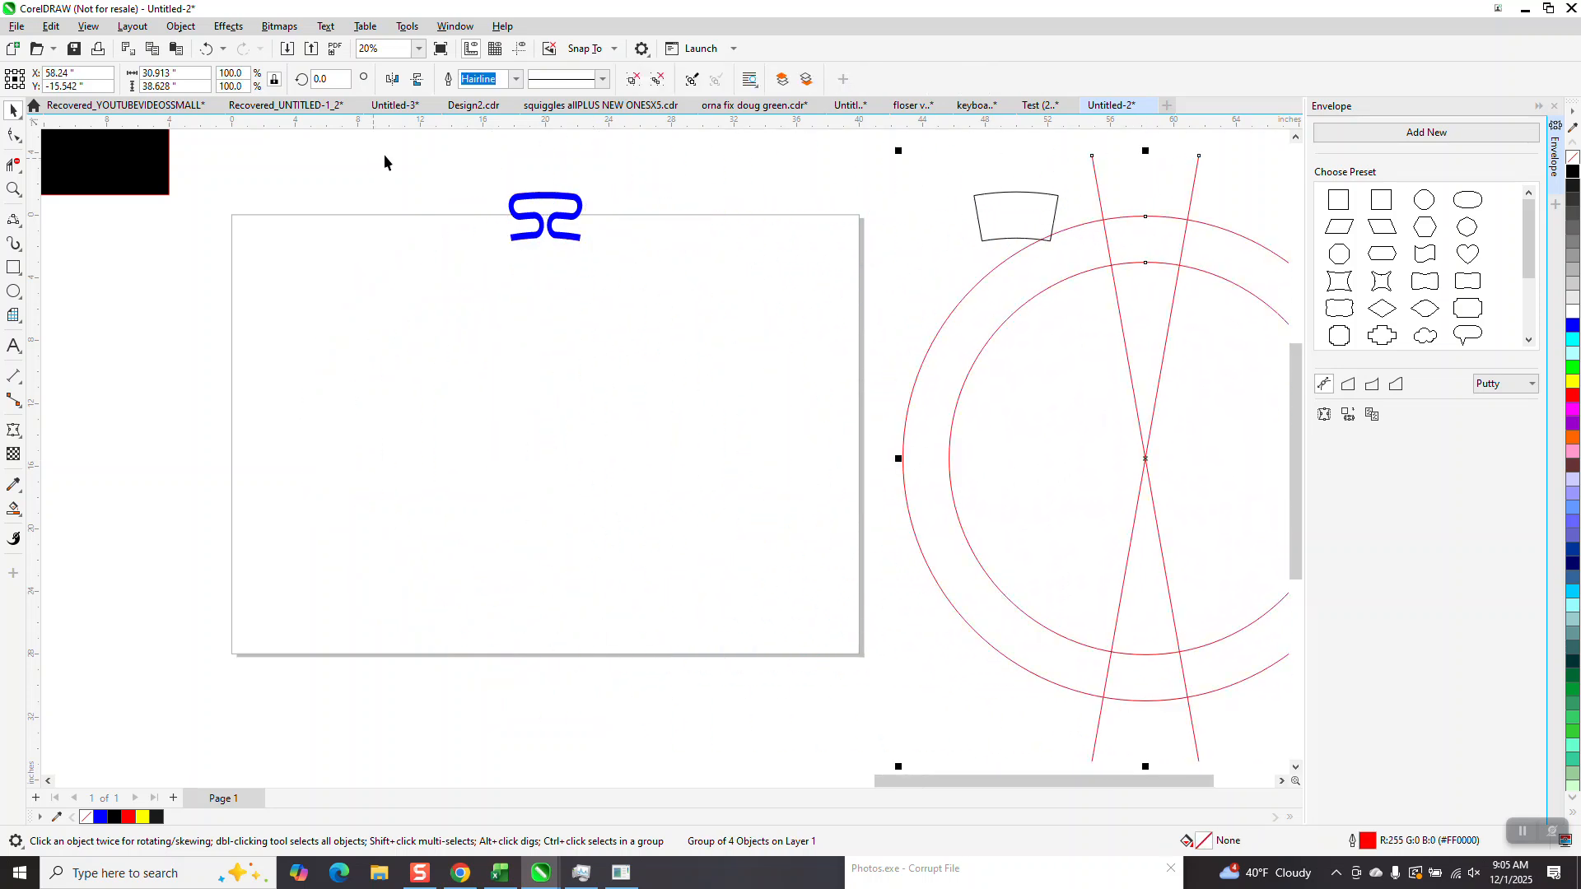
pyautogui.moveTo(623, 313); pyautogui.dragTo(677, 379)
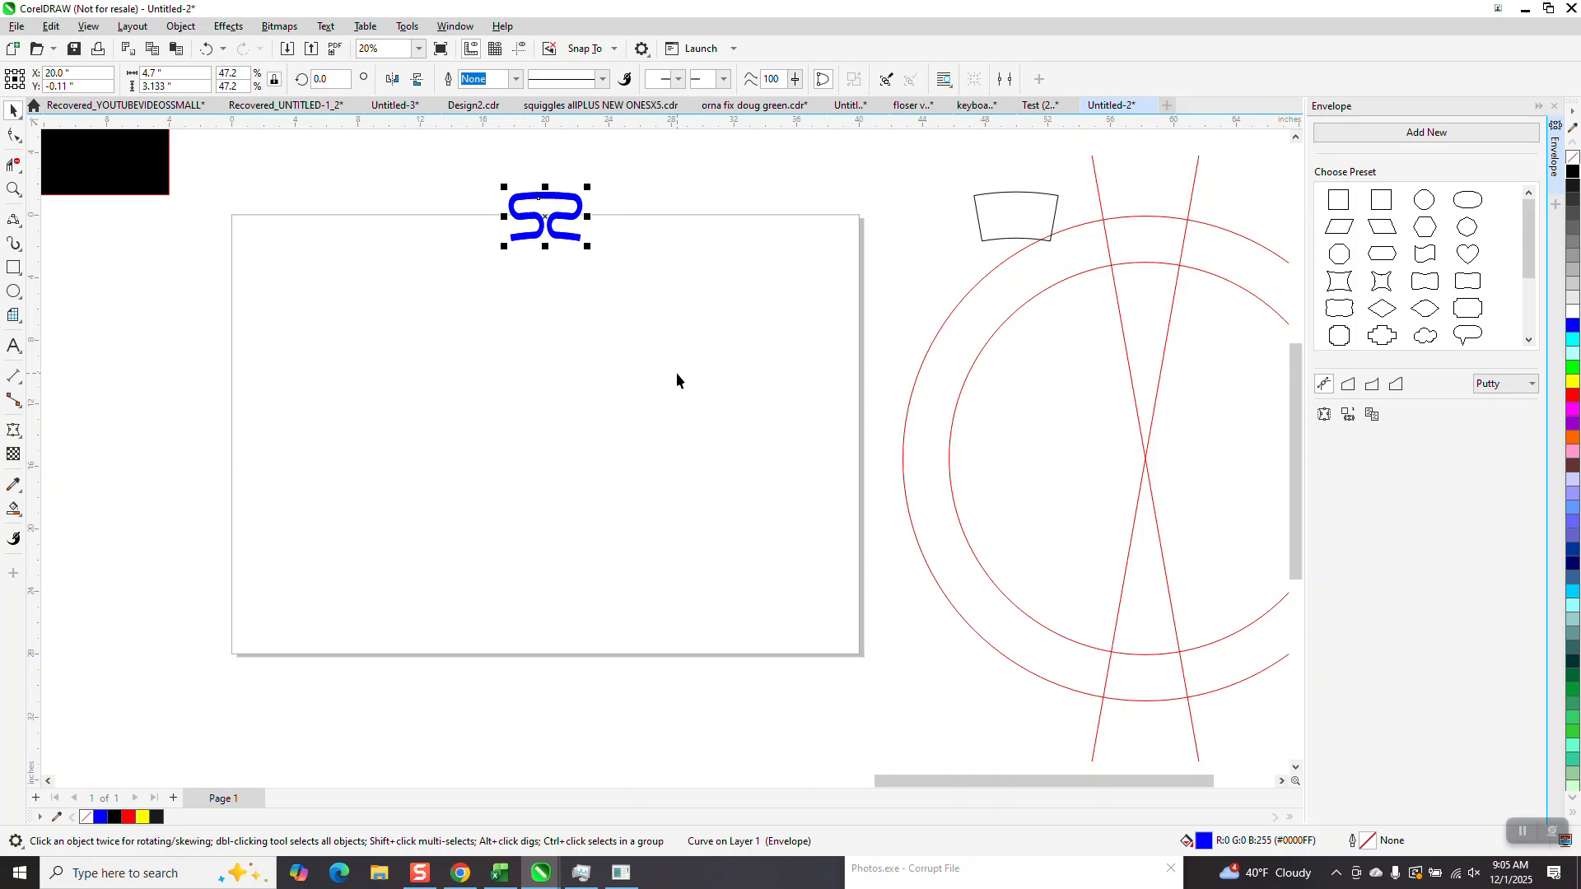
# Step: Rotate copies of the link around the page center in 20-degree increments until they form a complete chain ring
pyautogui.doubleClick(319, 80)
pyautogui.write('20')
pyautogui.hotkey('ctrl', 'Return')
pyautogui.hotkey('ctrl', 'r')
pyautogui.hotkey('ctrl', 'r')
pyautogui.hotkey('ctrl', 'r')
pyautogui.hotkey('ctrl', 'r')
pyautogui.hotkey('ctrl', 'r')
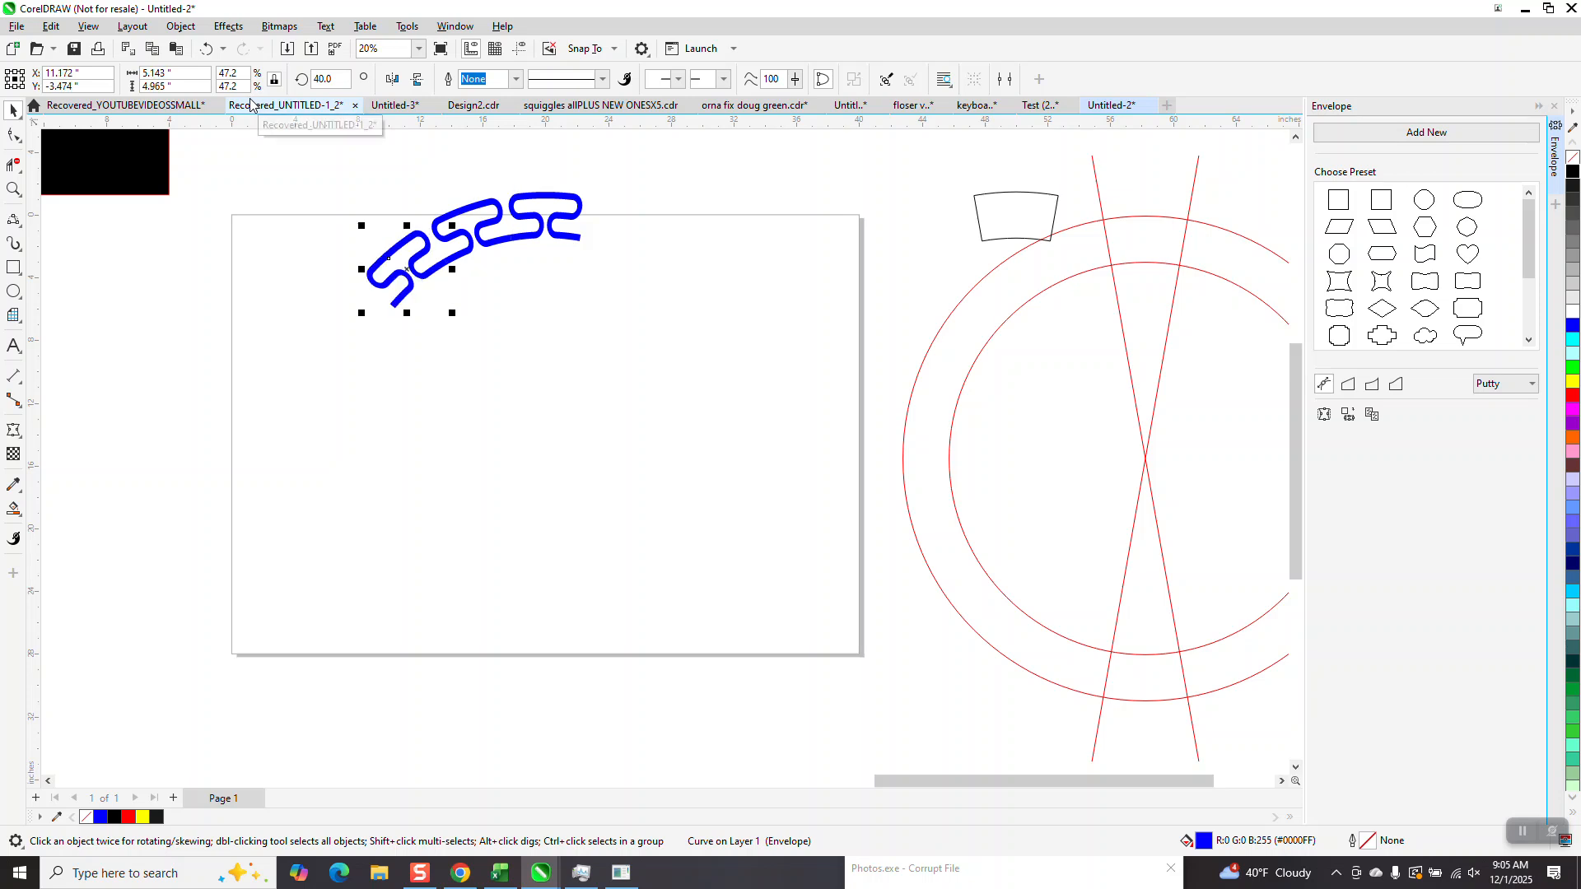
pyautogui.hotkey('ctrl', 'r')
pyautogui.hotkey('ctrl', 'r')
pyautogui.hotkey('ctrl', 'r')
pyautogui.hotkey('ctrl', 'r')
pyautogui.hotkey('ctrl', 'r')
pyautogui.hotkey('ctrl', 'r')
pyautogui.hotkey('ctrl', 'r')
pyautogui.hotkey('ctrl', 'r')
pyautogui.hotkey('ctrl', 'r')
pyautogui.hotkey('ctrl', 'r')
pyautogui.hotkey('ctrl', 'r')
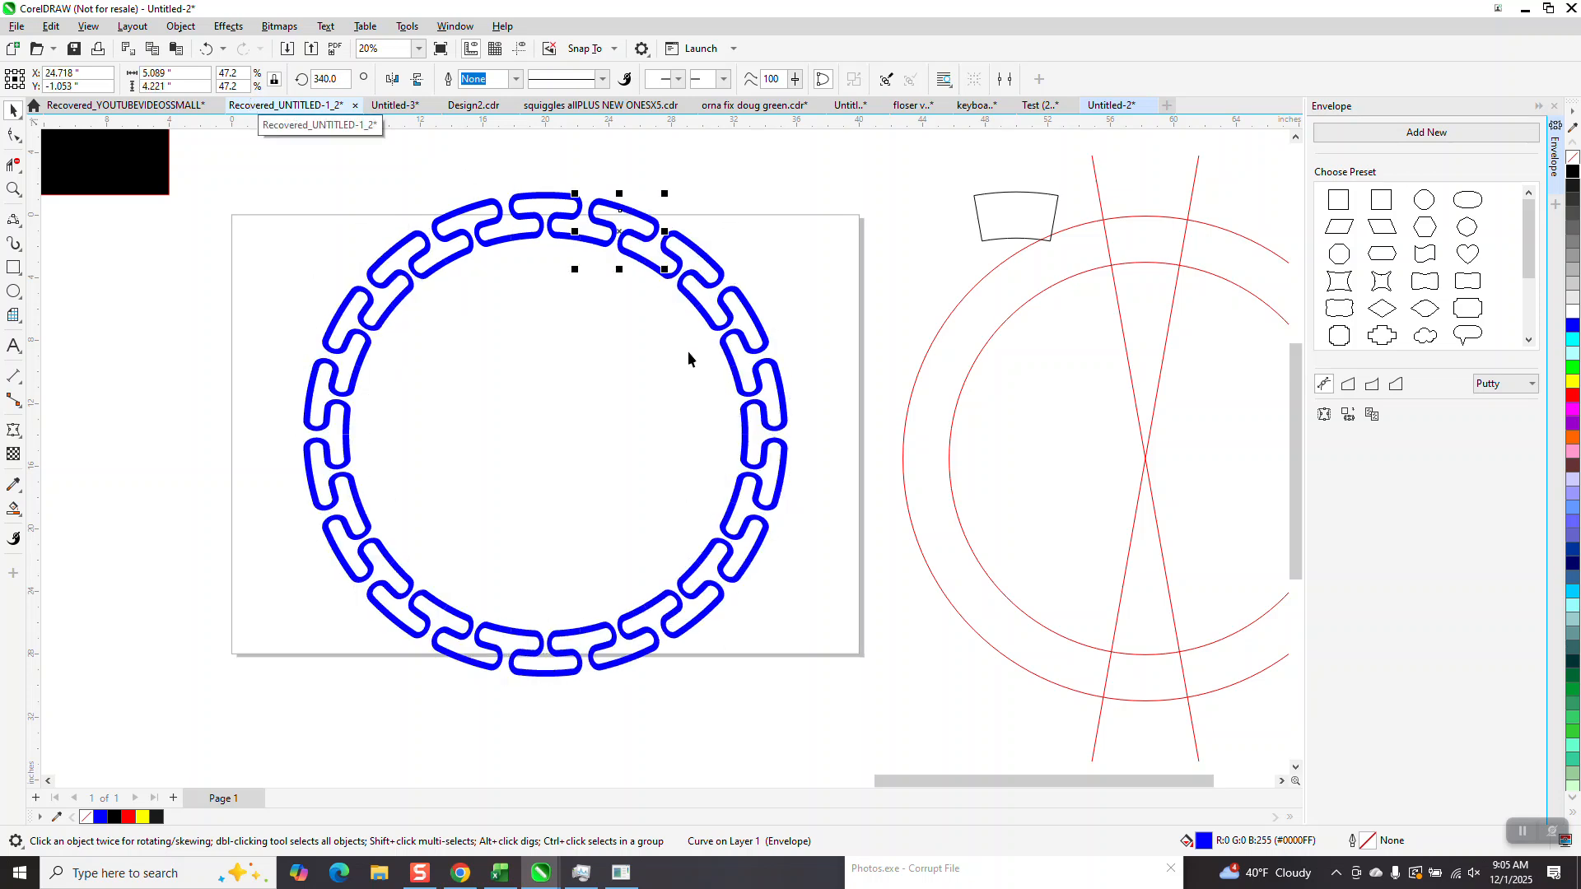
# Step: Remove the fill from all the chain links and give them black outlines
pyautogui.scroll(-1, 588, 317)
pyautogui.moveTo(334, 171); pyautogui.dragTo(760, 648)
pyautogui.click(1572, 157)
pyautogui.rightClick(1572, 171)
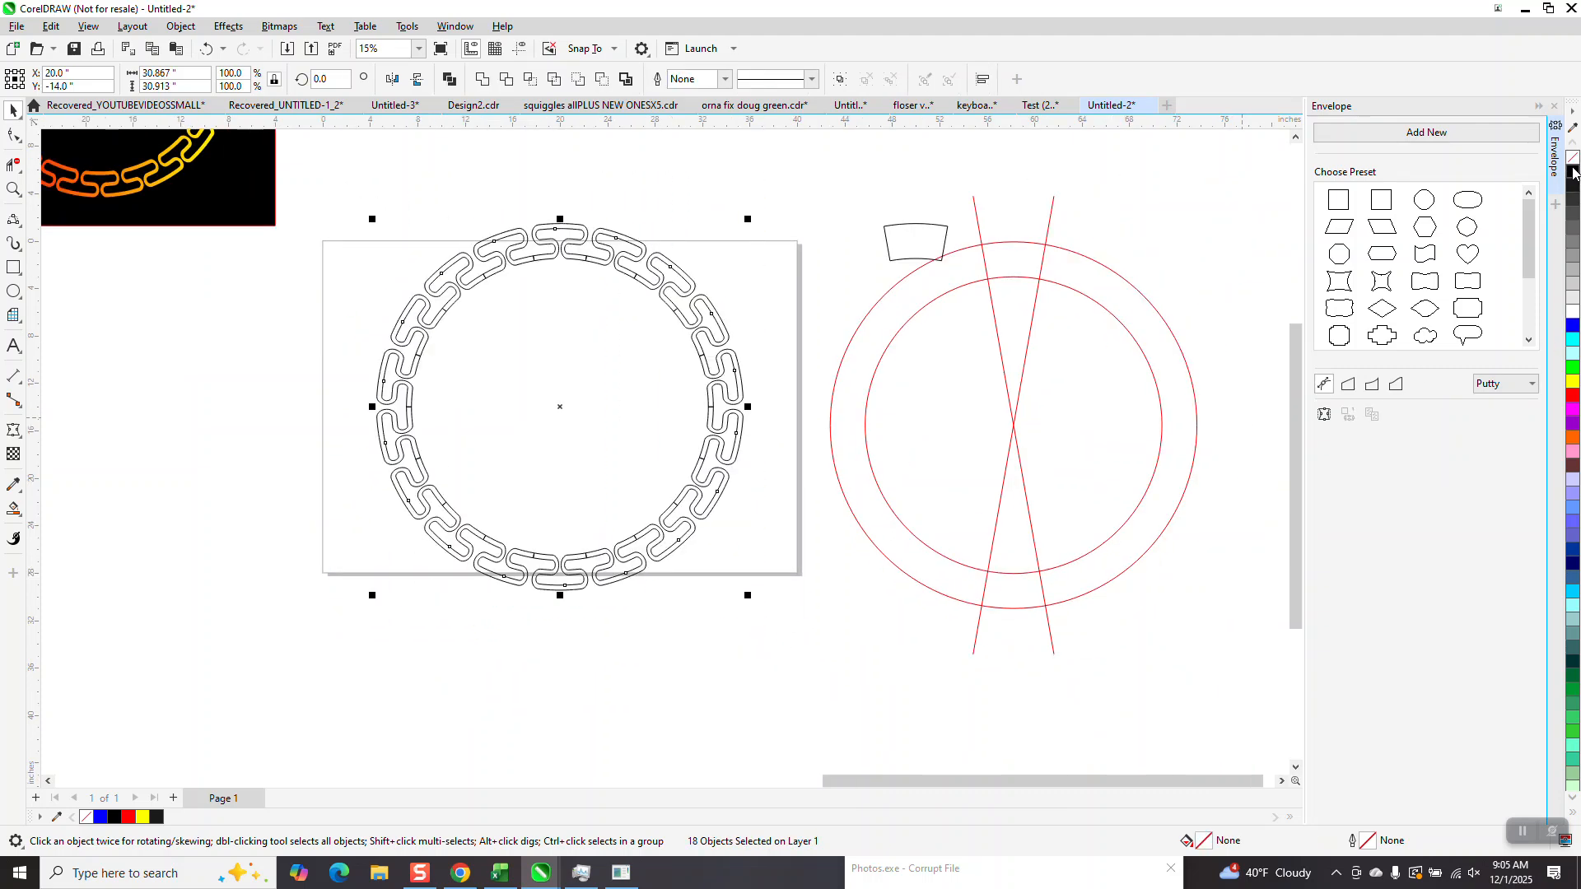
# Step: Weld all the chain links into a single curve and fill it red with no outline
pyautogui.click(17, 189)
pyautogui.moveTo(536, 263); pyautogui.dragTo(567, 284)
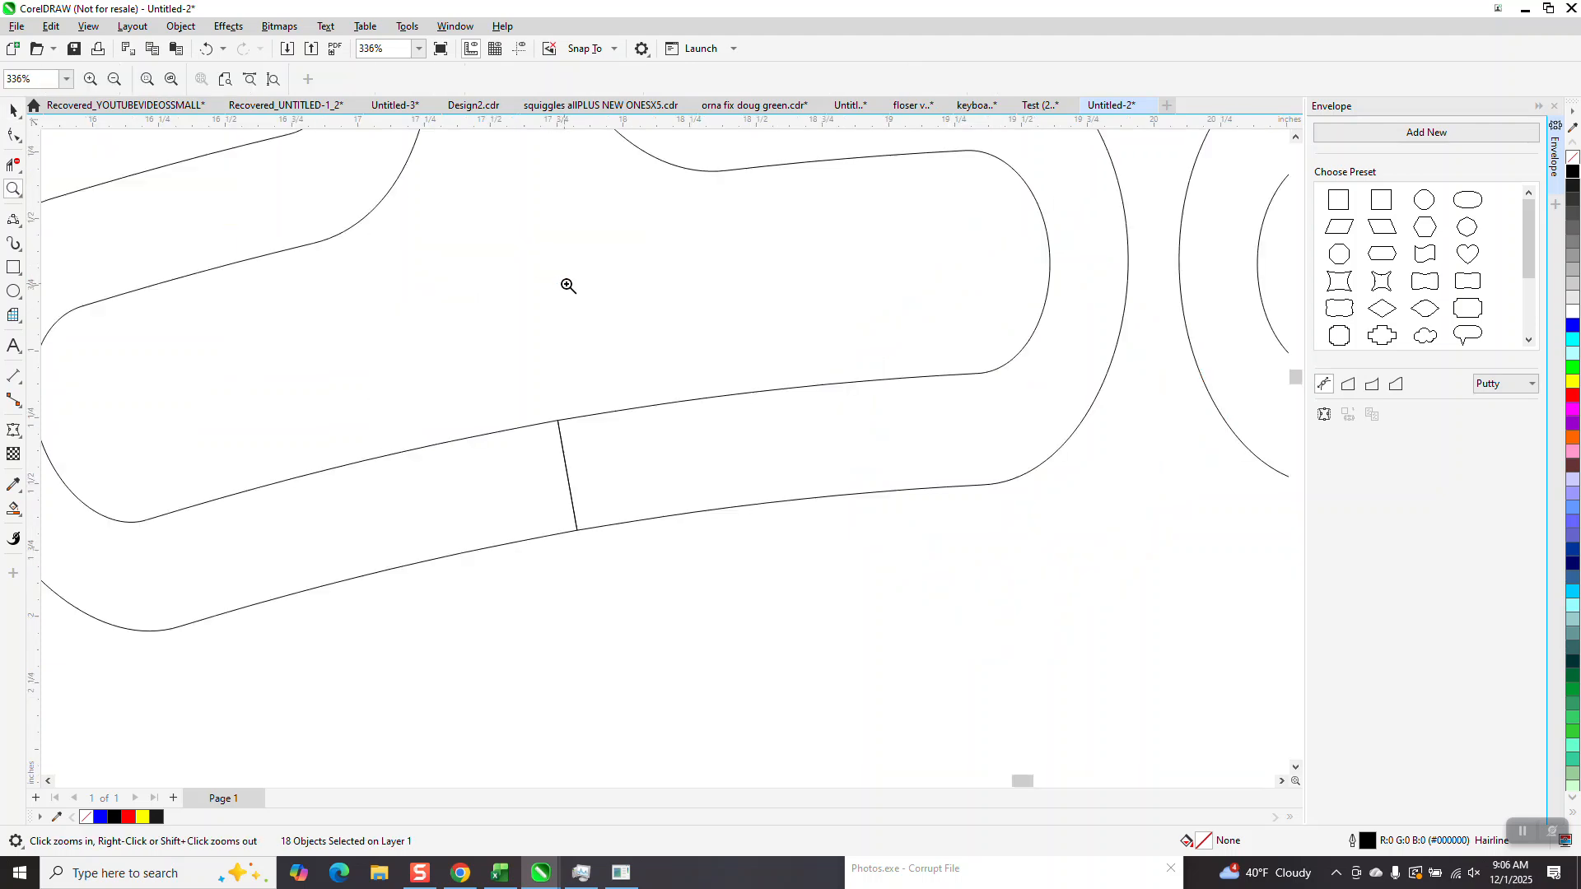
pyautogui.scroll(-10, 599, 453)
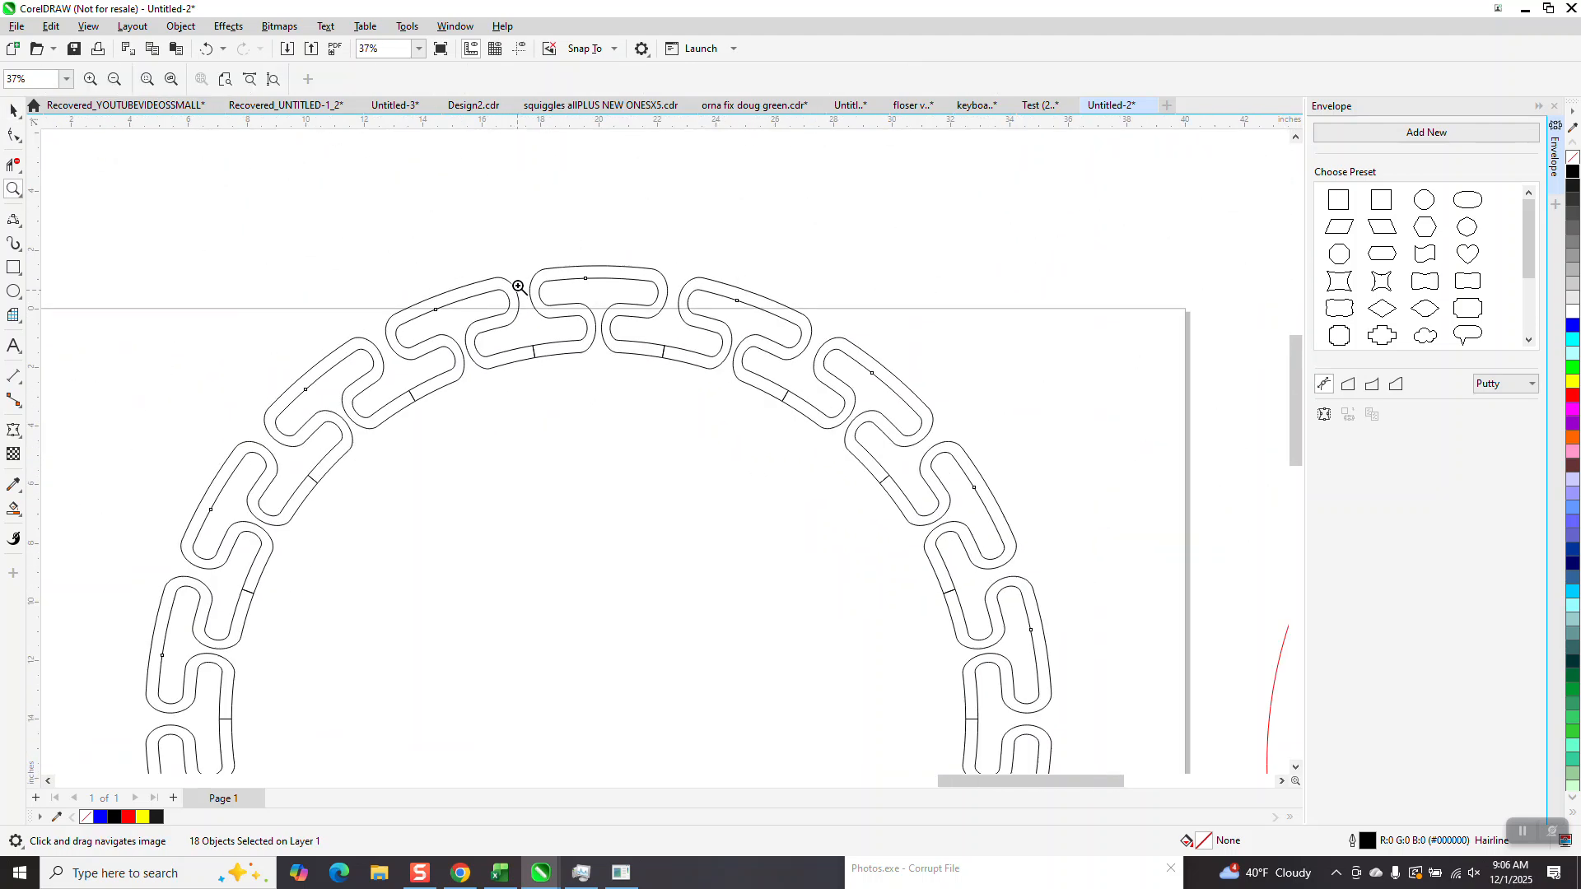
pyautogui.scroll(-2, 457, 283)
pyautogui.press('space')
pyautogui.moveTo(359, 239); pyautogui.dragTo(704, 586)
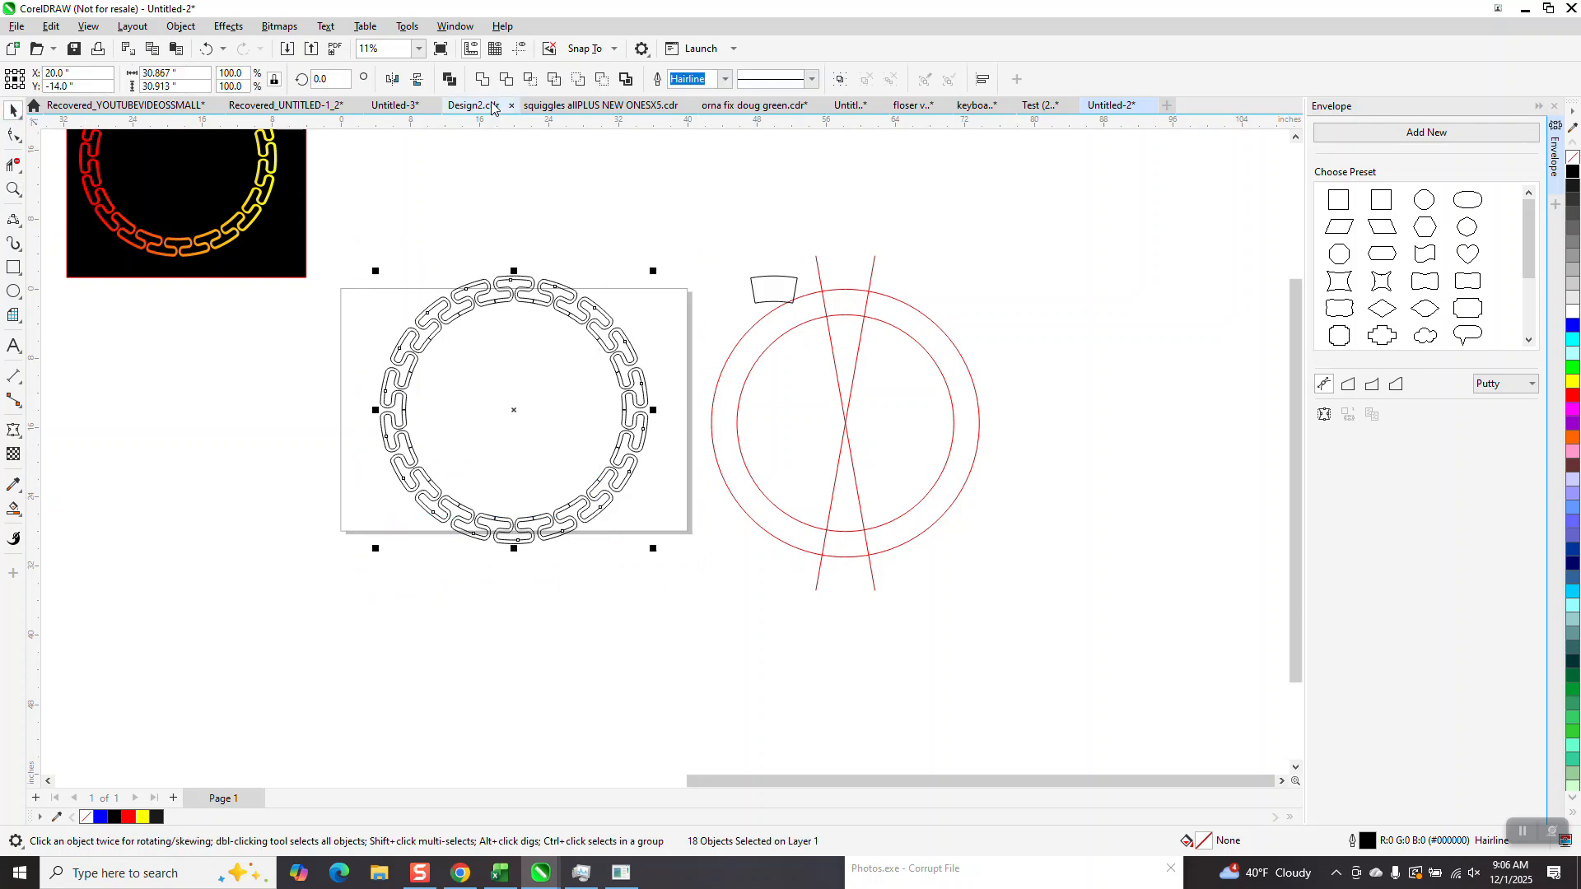
pyautogui.click(482, 77)
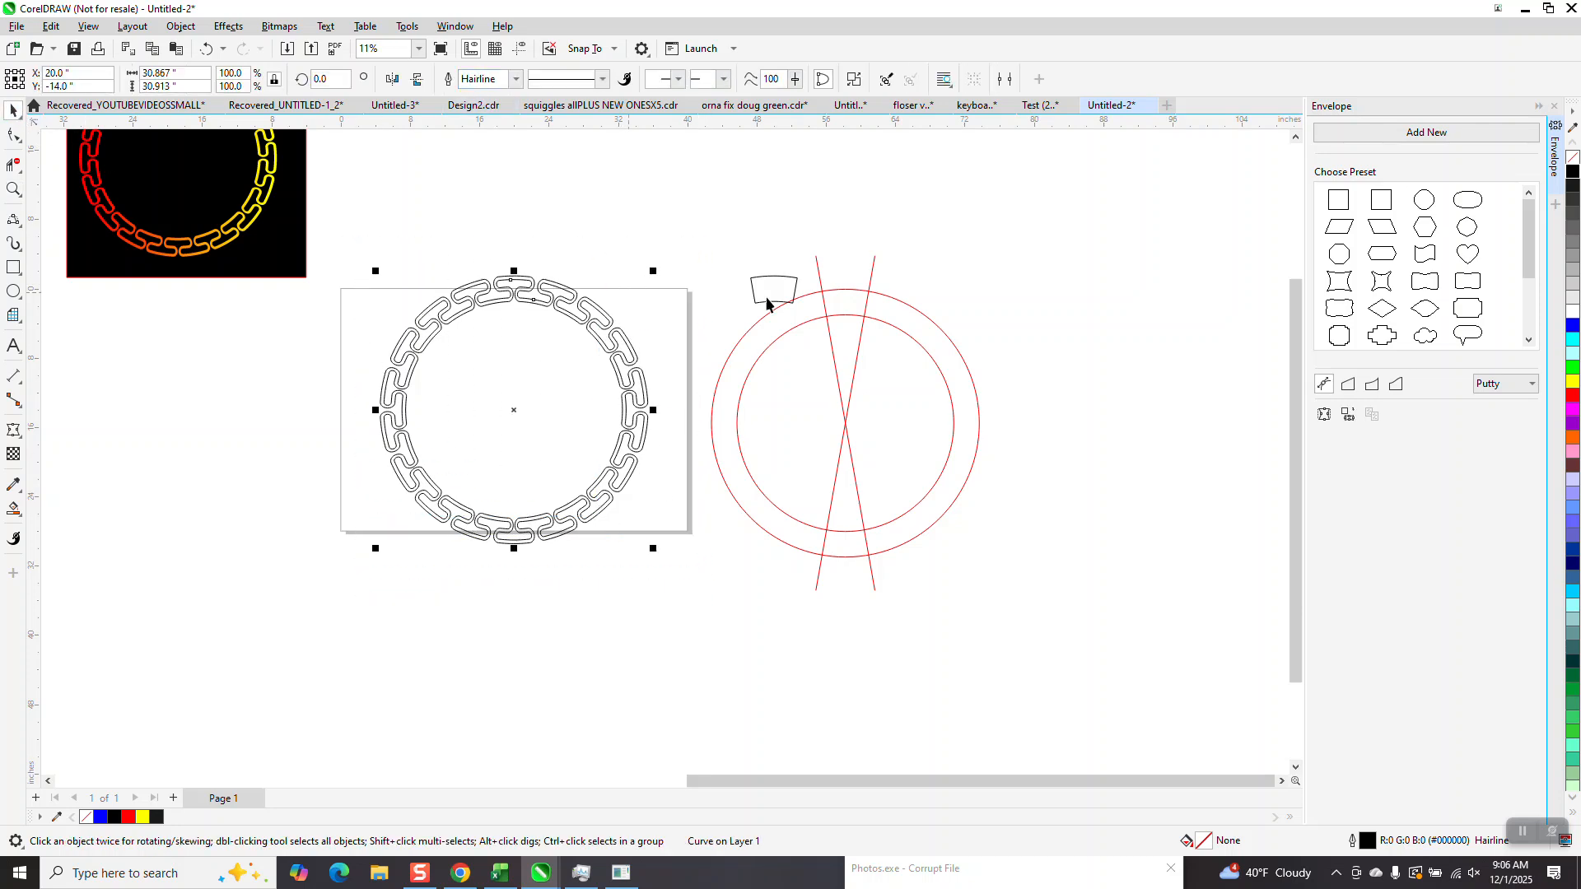
pyautogui.click(1573, 399)
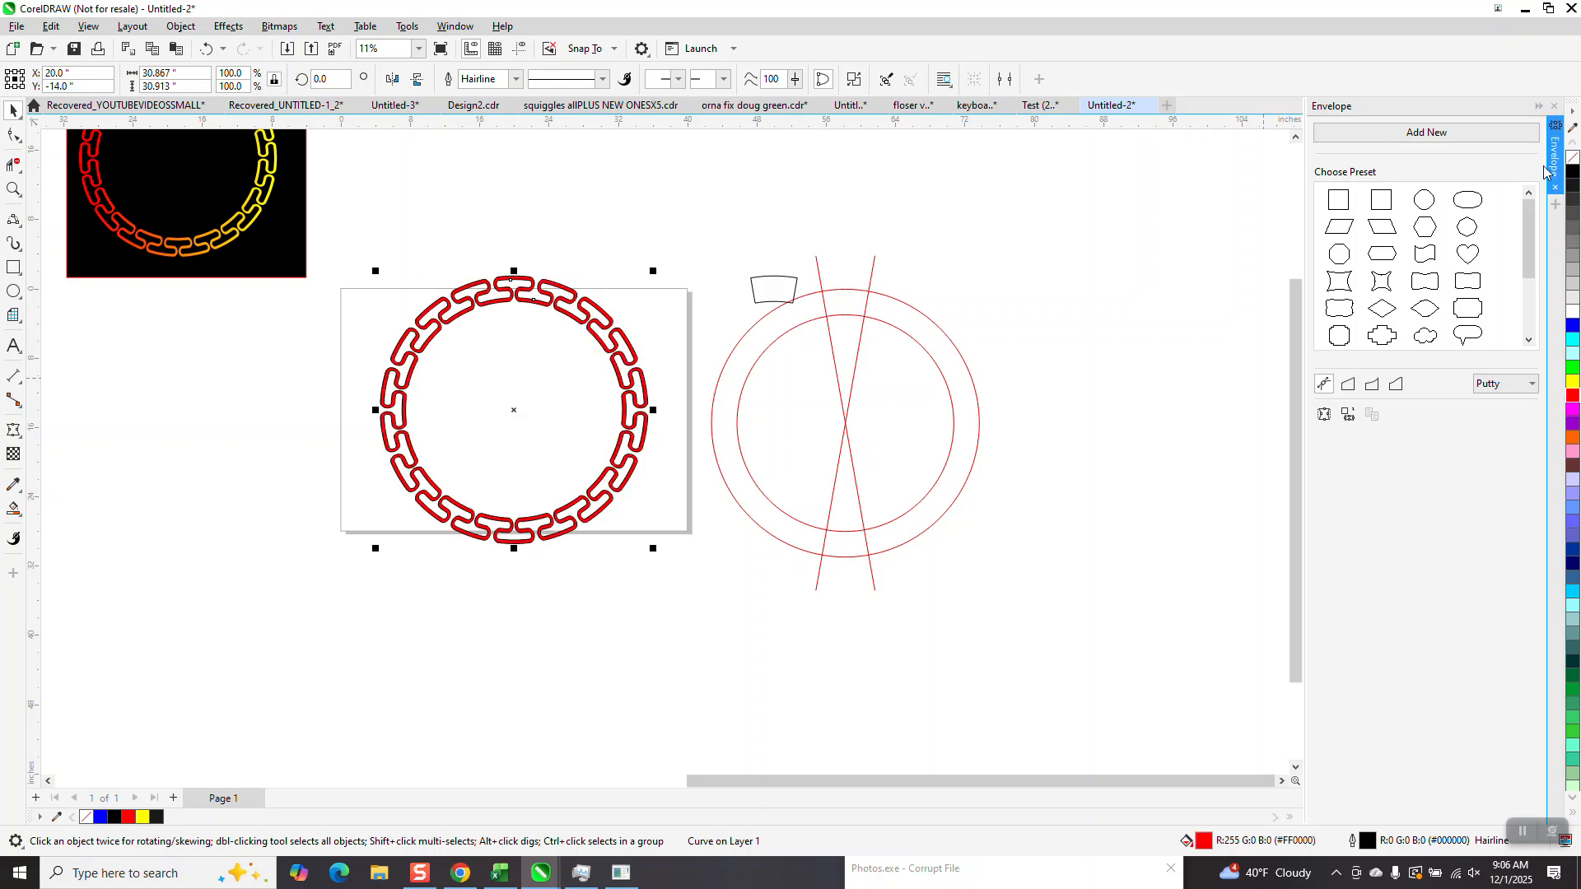
pyautogui.rightClick(1573, 163)
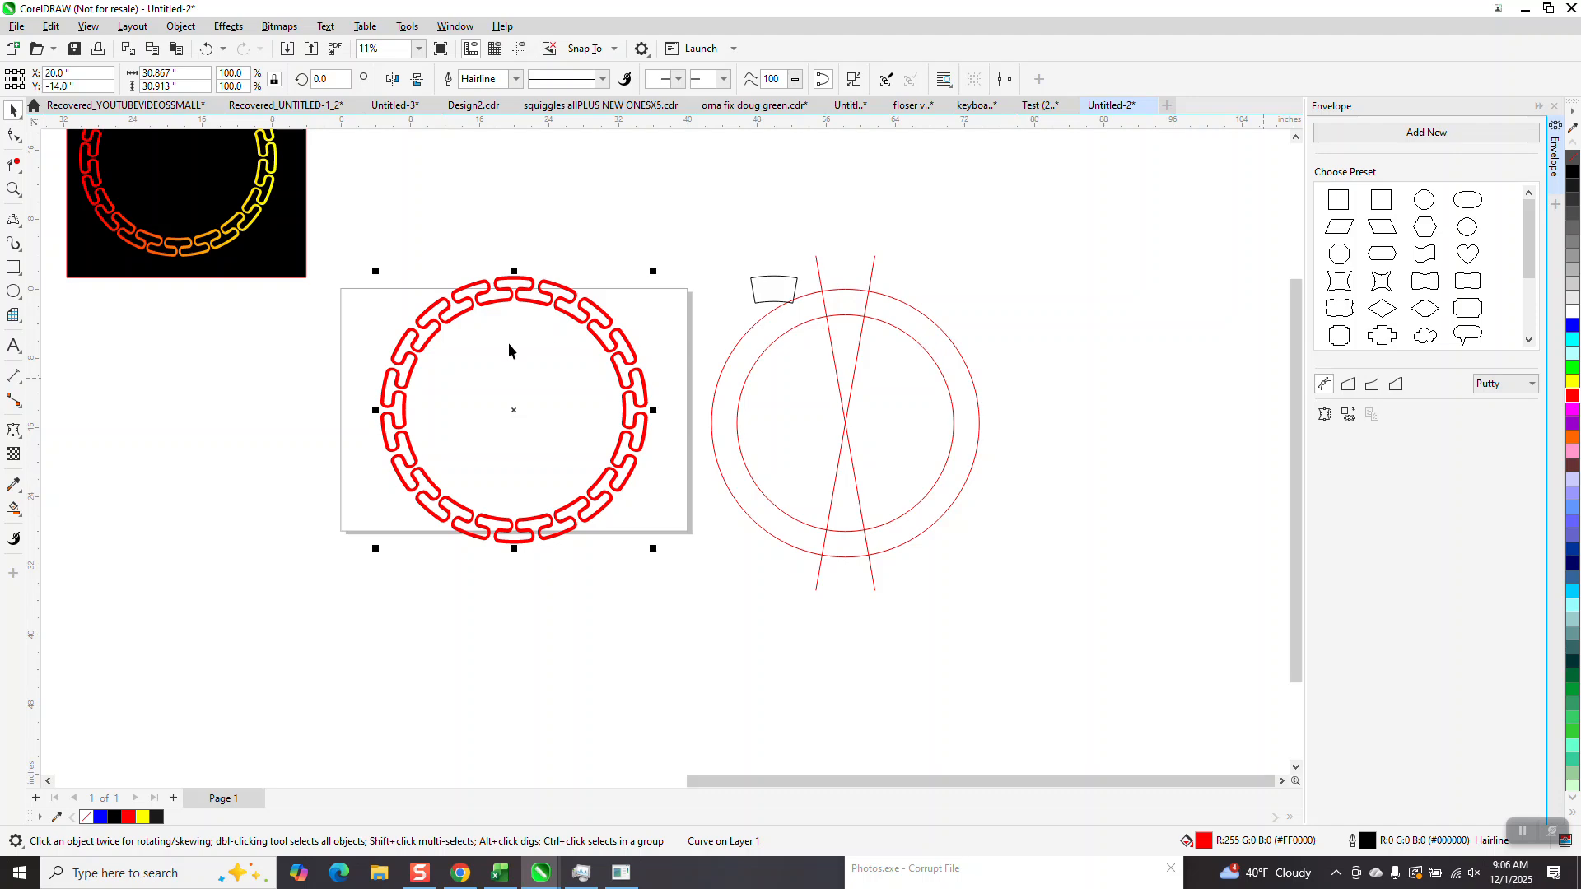
# Step: Apply a linear fountain fill across the chain ring, running from red on its left side to yellow on its right
pyautogui.click(13, 190)
pyautogui.moveTo(353, 256); pyautogui.dragTo(740, 579)
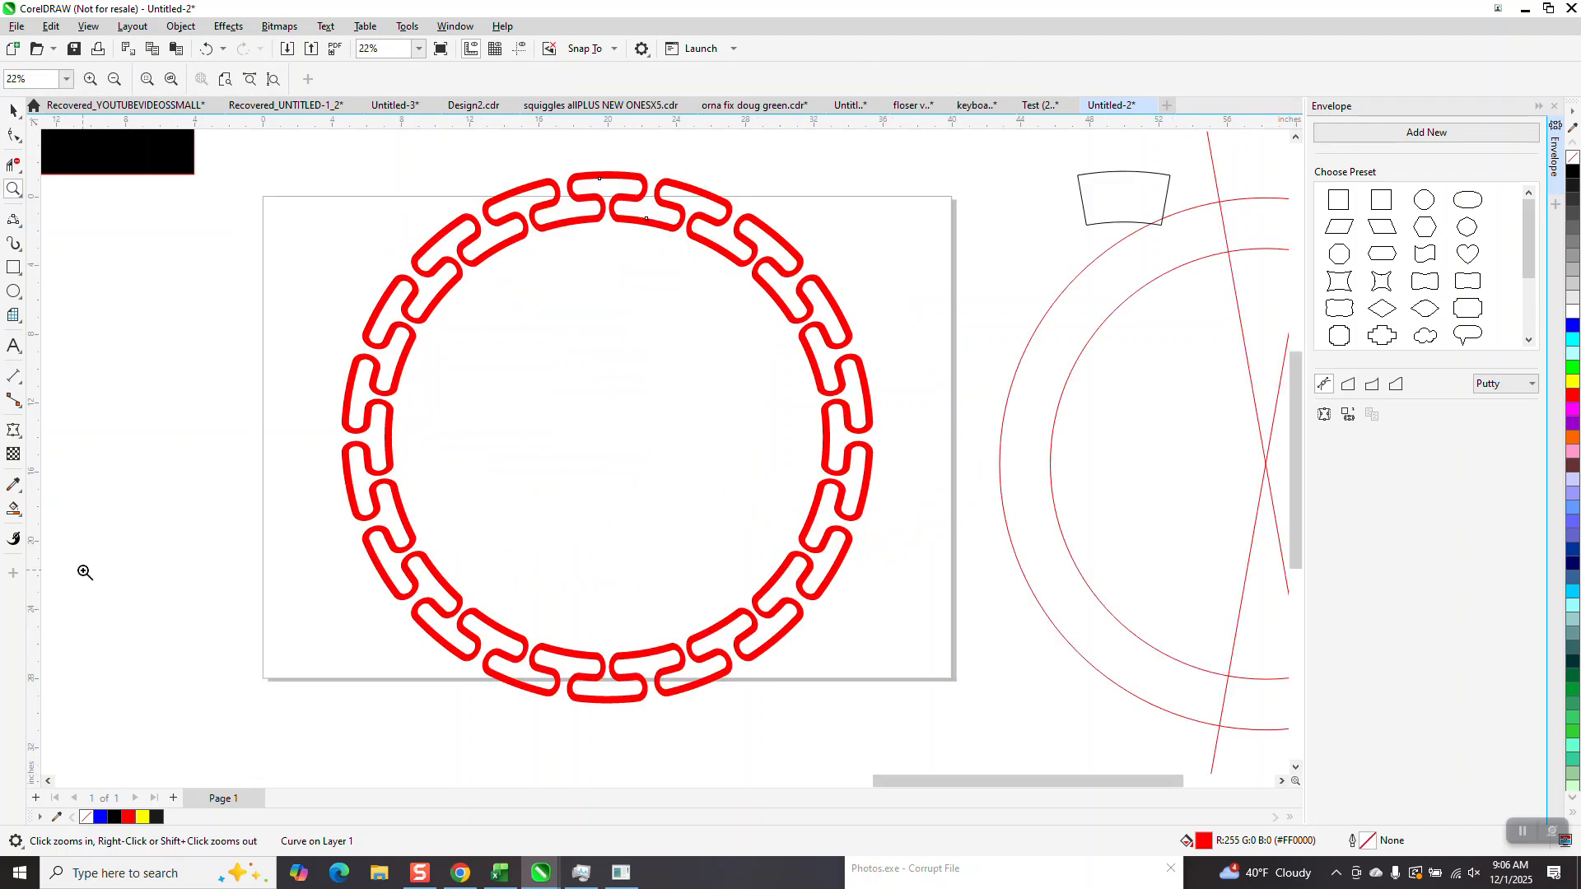
pyautogui.click(18, 517)
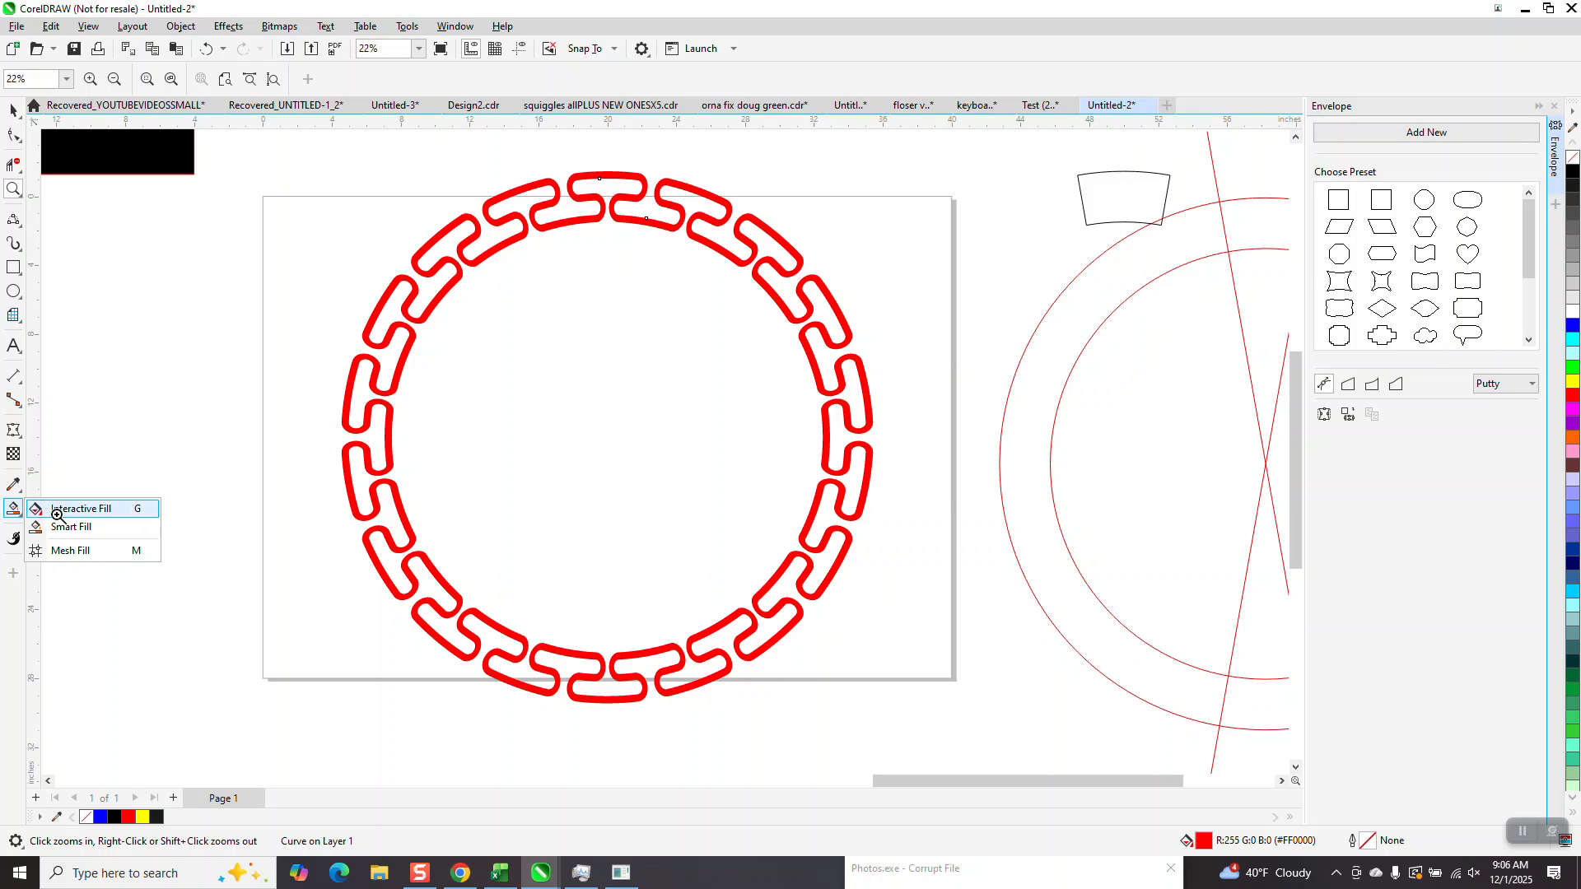
pyautogui.click(74, 506)
pyautogui.moveTo(340, 424); pyautogui.dragTo(873, 458)
pyautogui.moveTo(1573, 381); pyautogui.dragTo(875, 459)
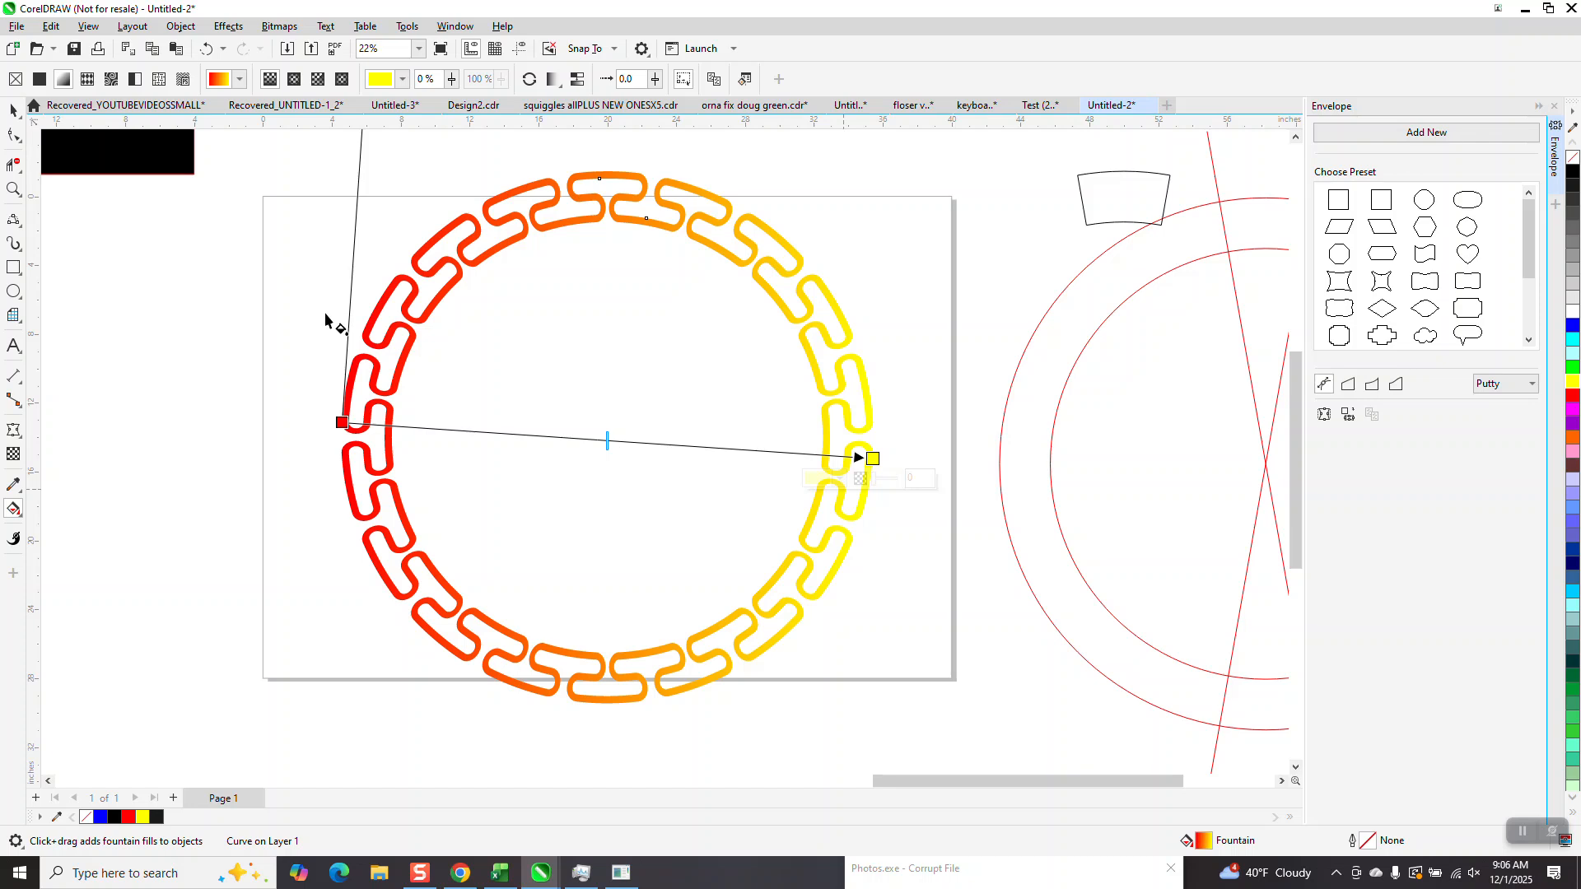
# Step: Place the black rectangle behind the chain ring and enlarge it to about 48.5 by 43.6 inches so it surrounds the ring
pyautogui.click(13, 109)
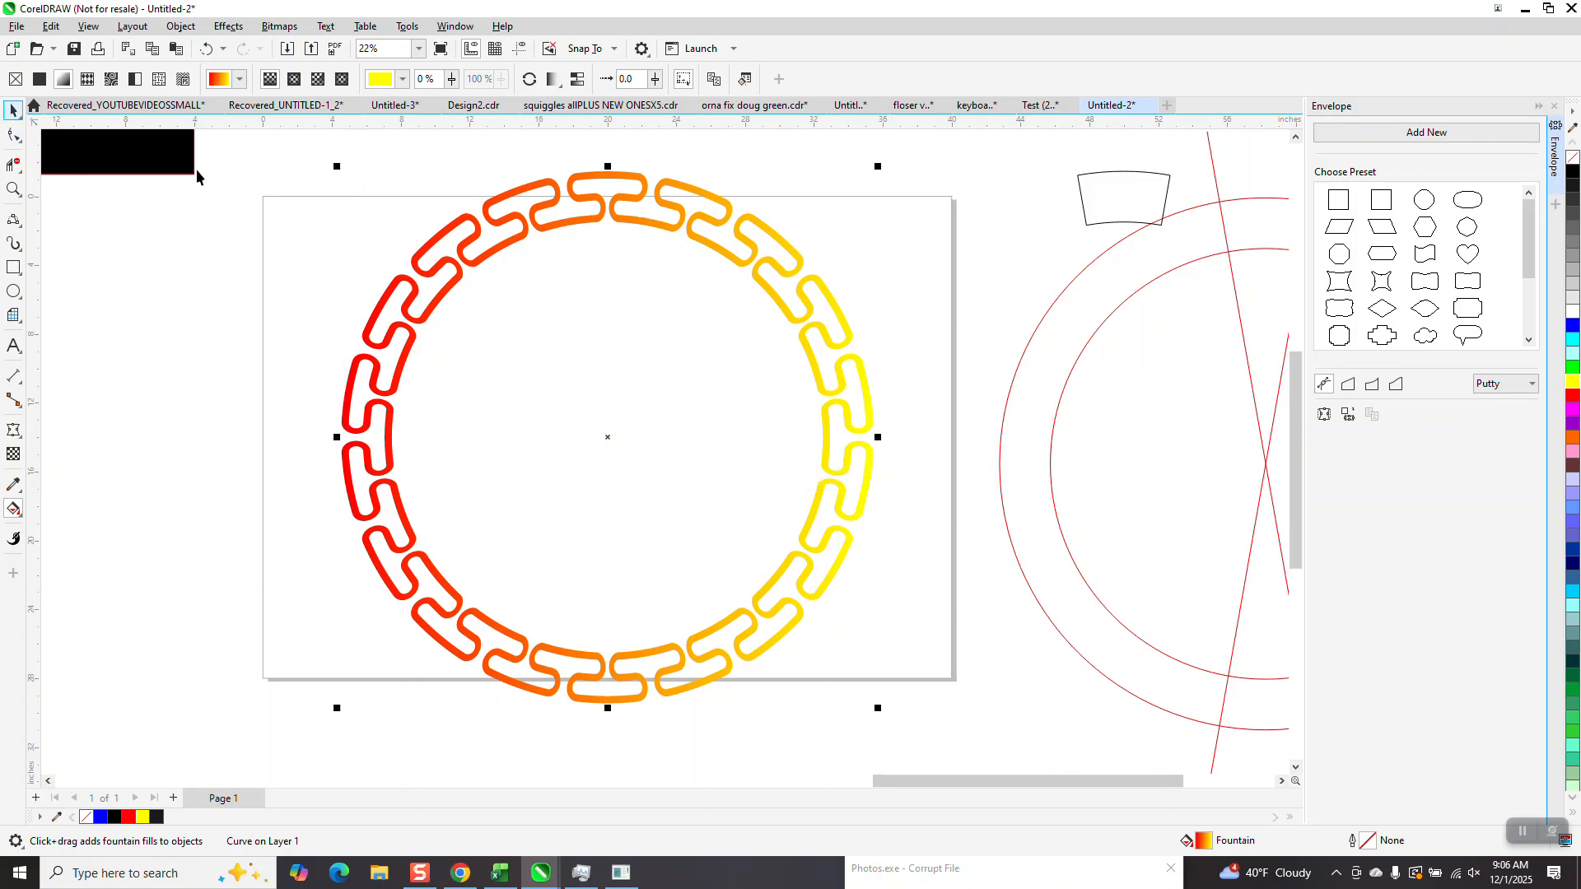
pyautogui.click(191, 168)
pyautogui.moveTo(681, 417); pyautogui.dragTo(1048, 761)
pyautogui.moveTo(341, 417); pyautogui.dragTo(203, 404)
pyautogui.scroll(-2, 631, 658)
pyautogui.moveTo(632, 291); pyautogui.dragTo(631, 242)
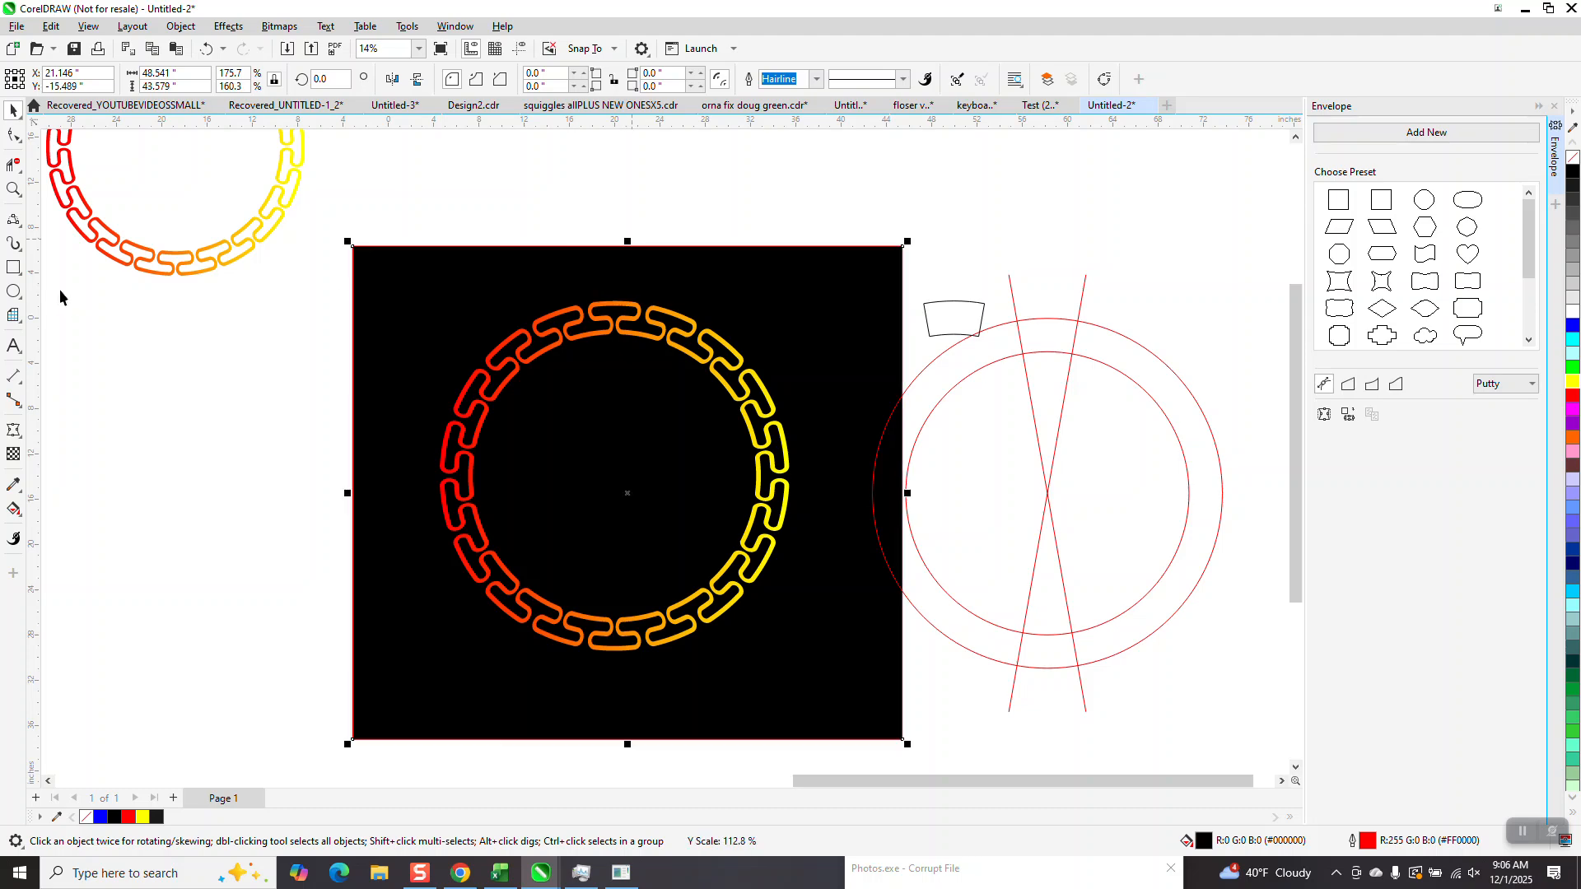
# Step: Examine the interlocking gradient links up close and the whole chain ring against the black background
pyautogui.click(15, 189)
pyautogui.moveTo(554, 279); pyautogui.dragTo(820, 482)
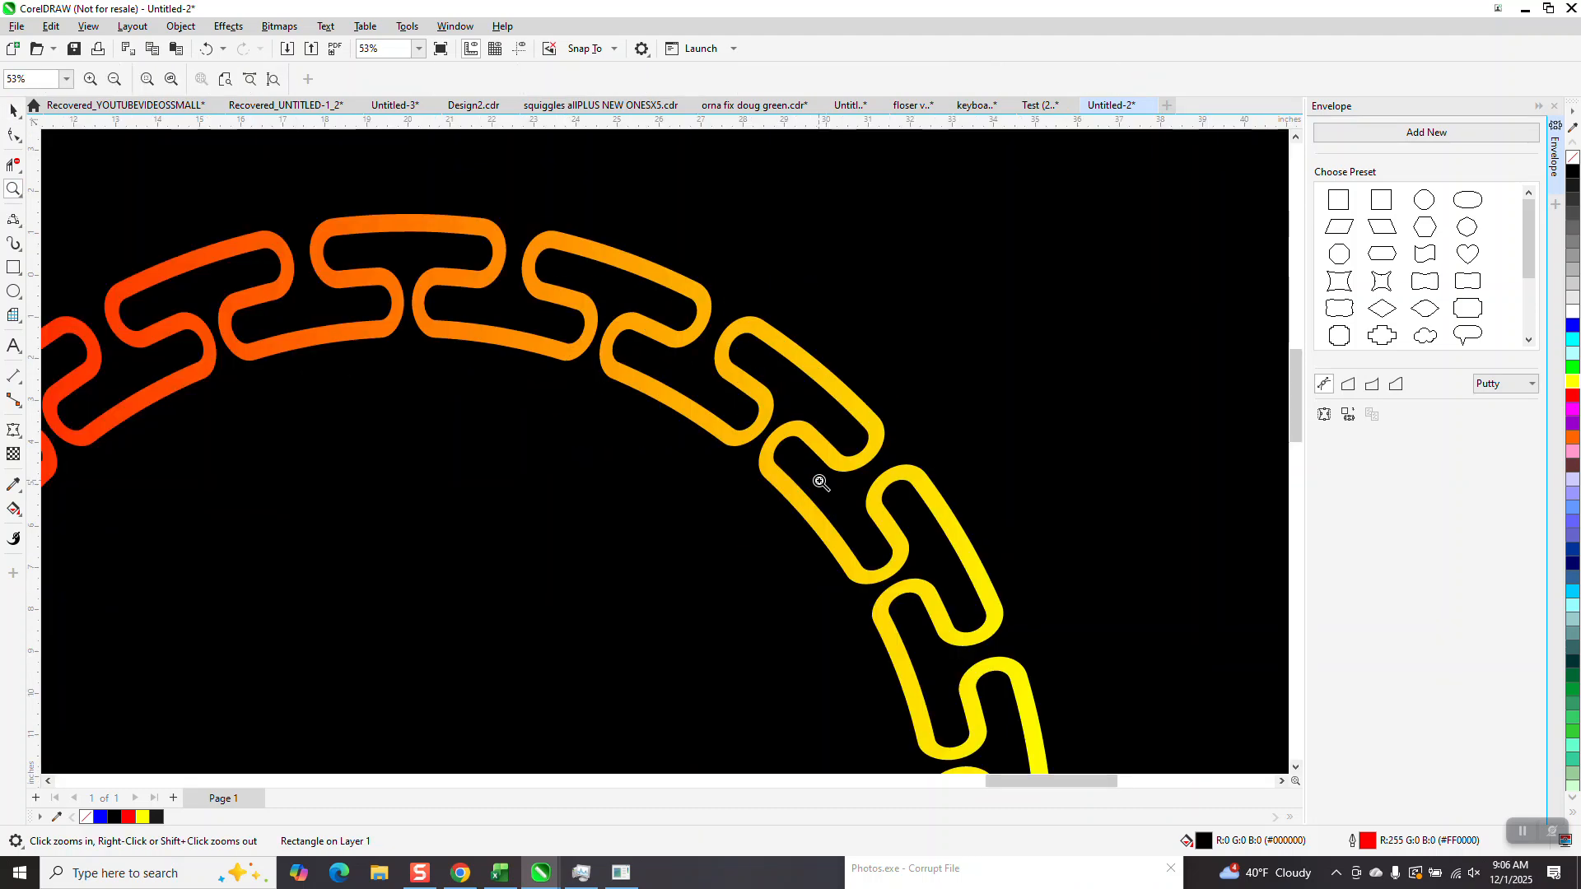
pyautogui.scroll(-2, 790, 479)
pyautogui.scroll(-5, 583, 307)
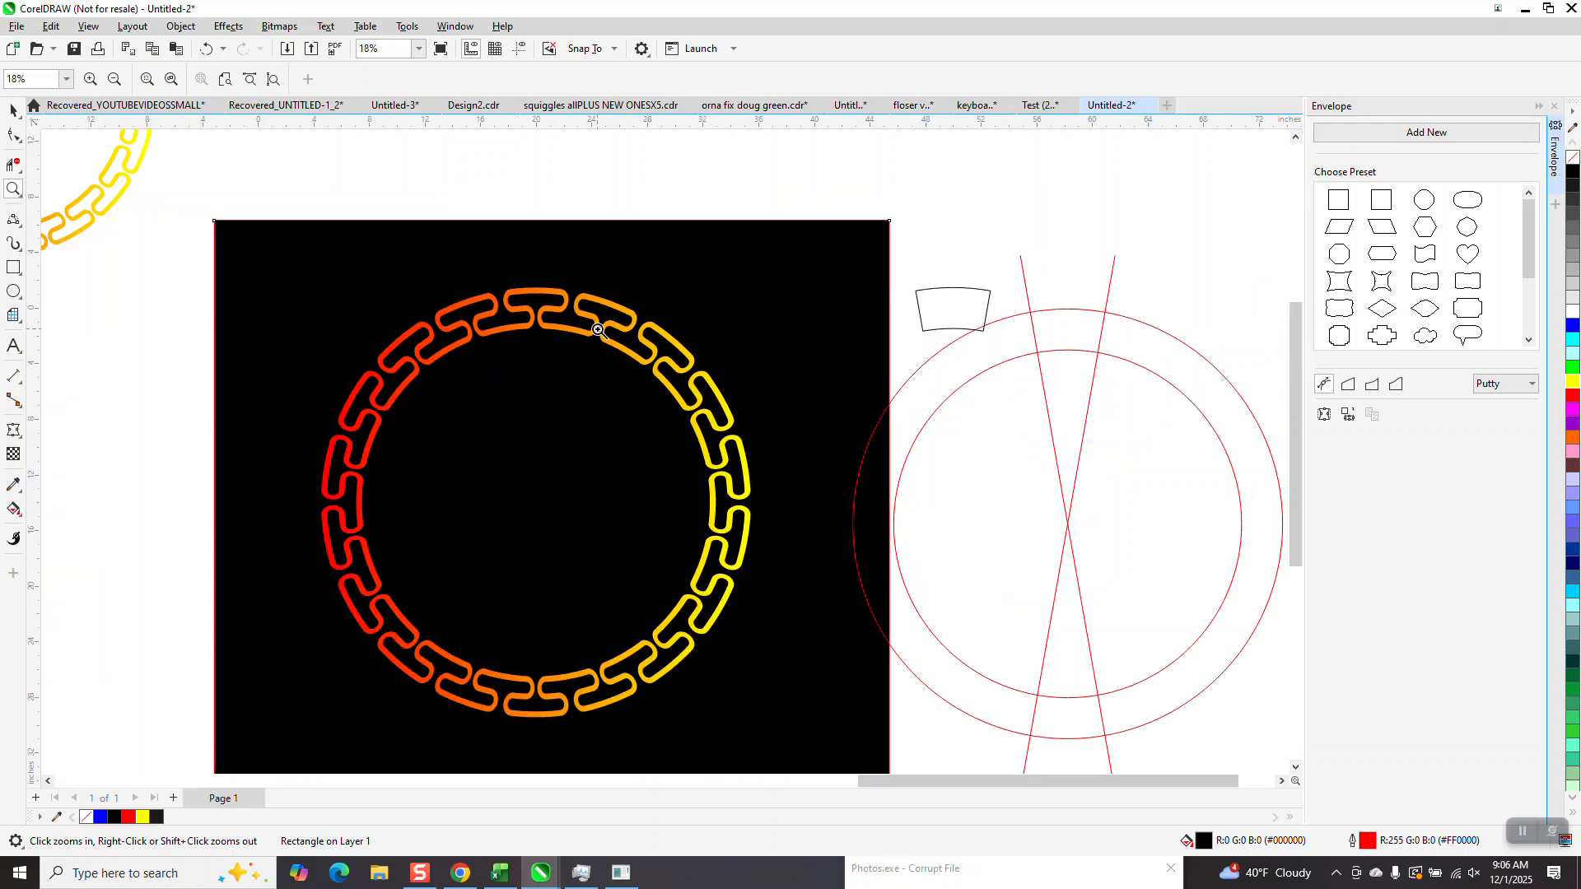